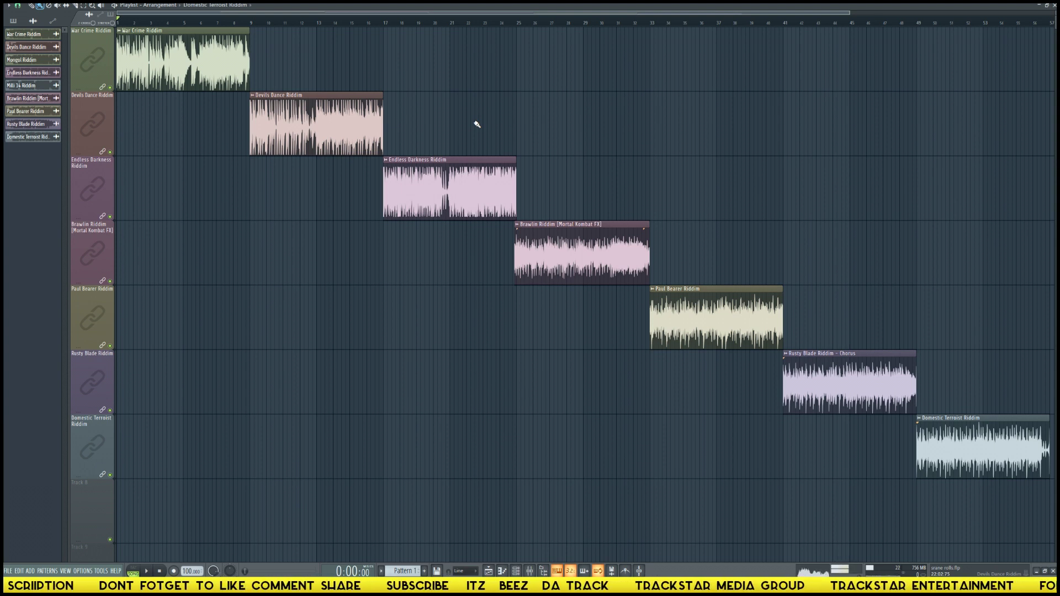
Show the channel rack, play Pattern 1 to hear the existing melody, select the Purity channel and stop playback.
key("F6")
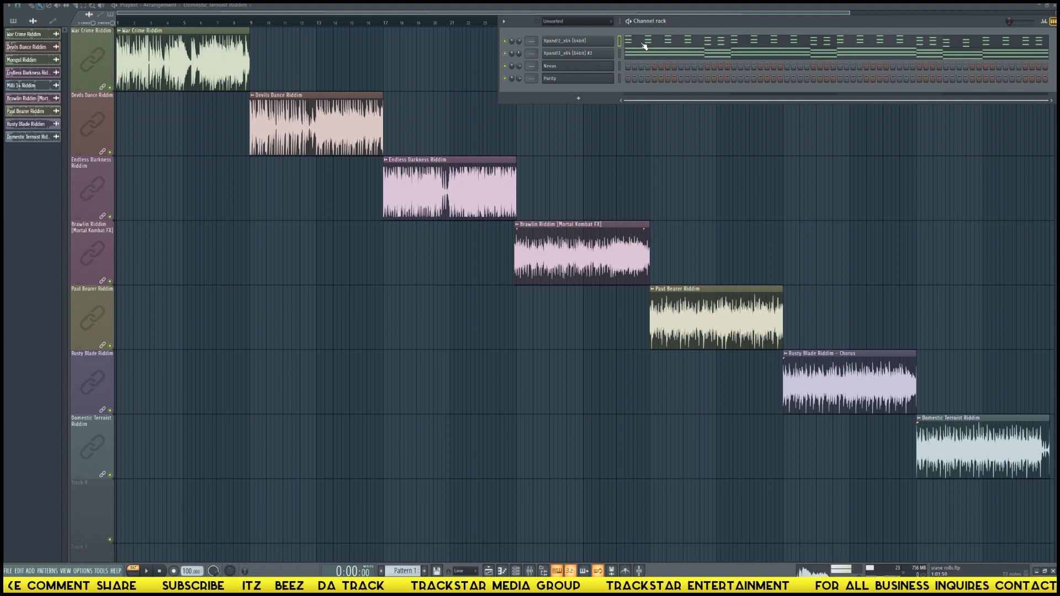
key("space")
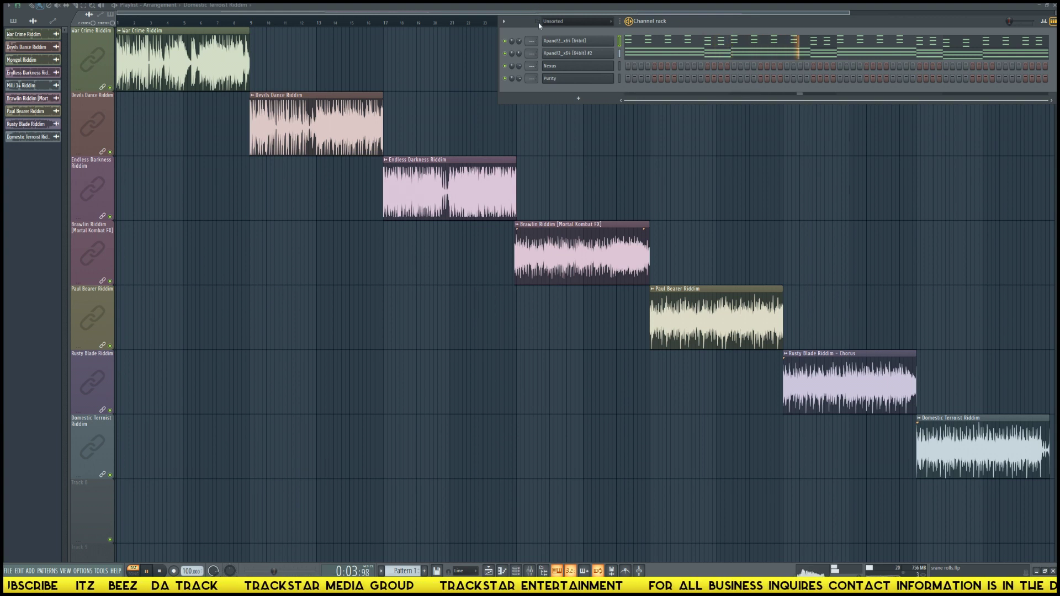
right_click(595, 79)
left_click(594, 92)
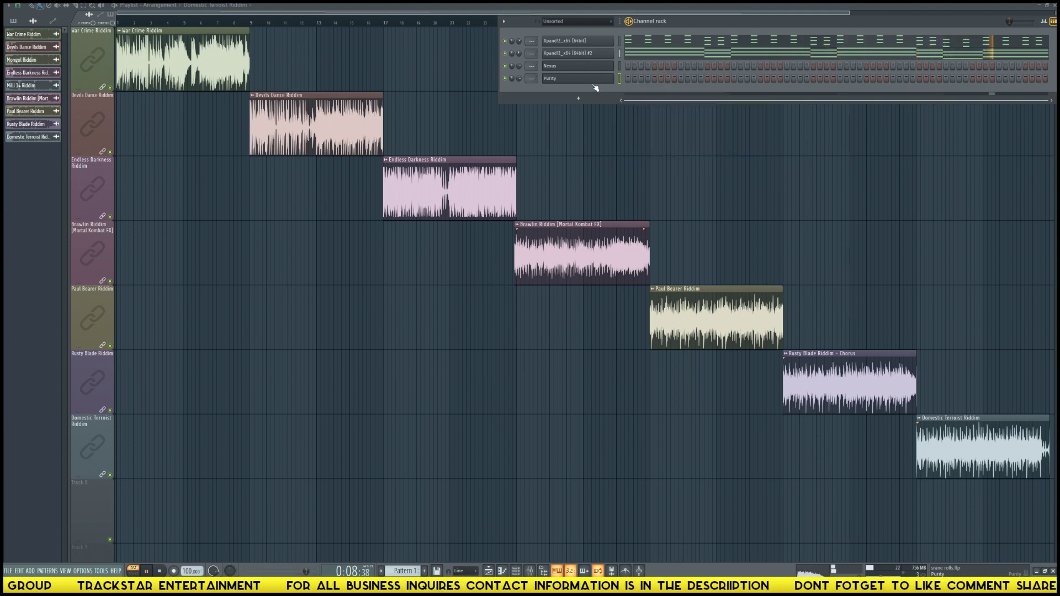
key("space")
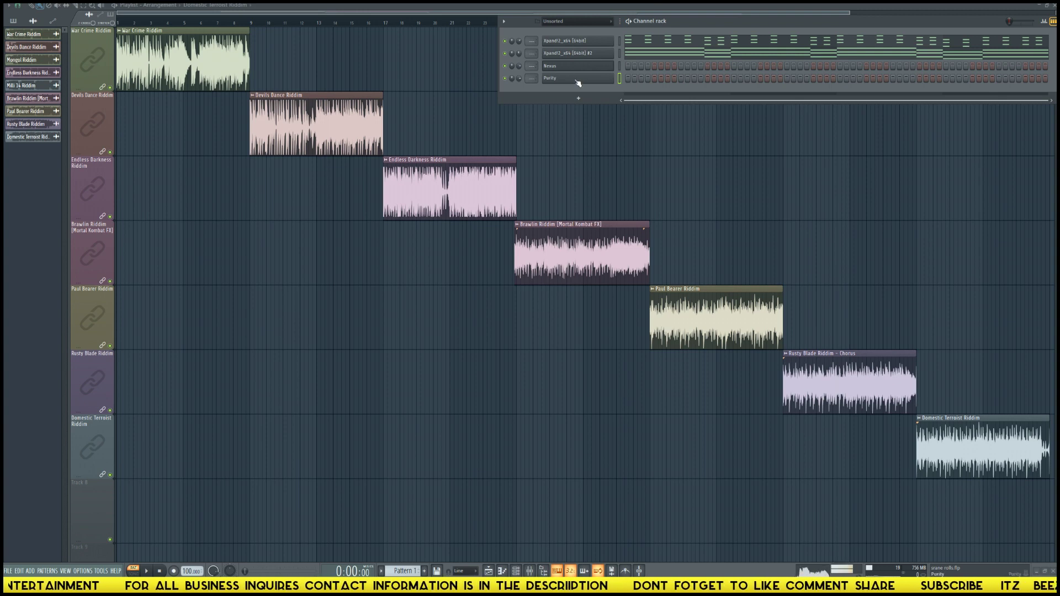
Show the Purity instrument with its Orchestra Kit preset and open Purity's piano roll.
left_click(577, 79)
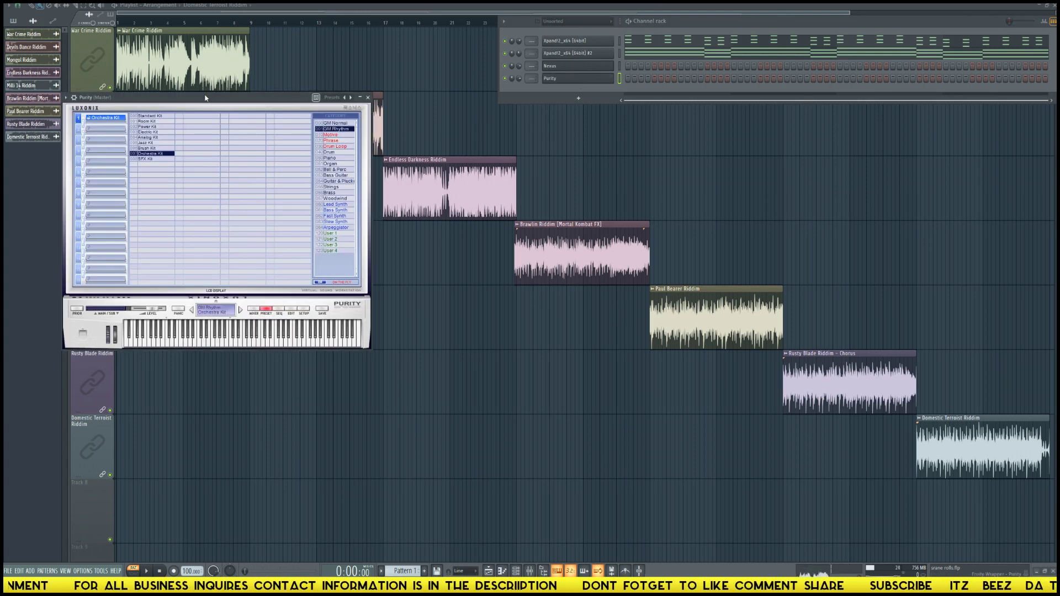
left_click_drag(205, 98, 382, 170)
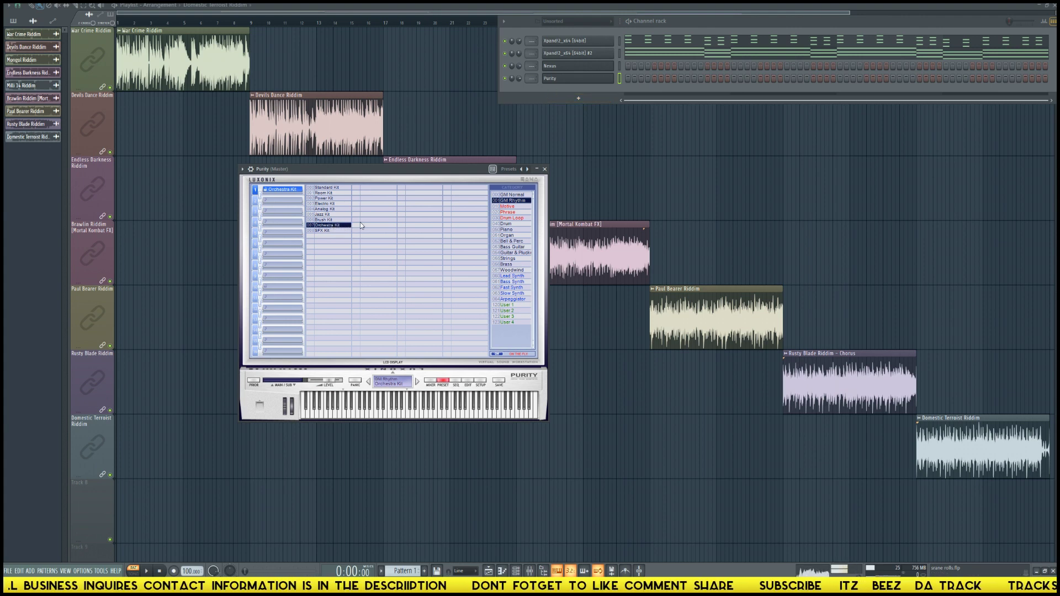
right_click(599, 83)
left_click(637, 82)
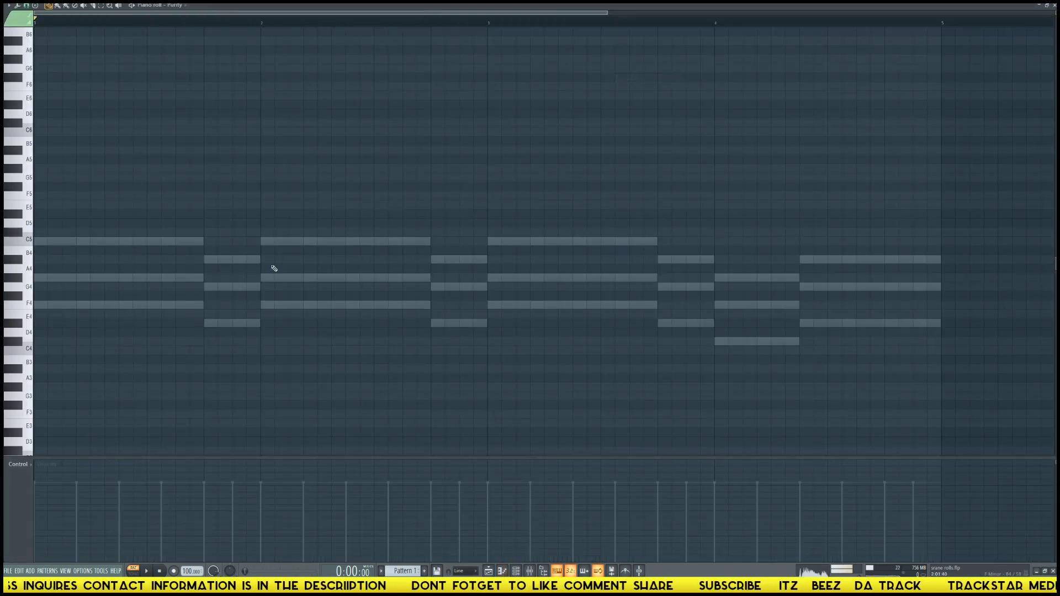
Audition the low C#2 key in Purity's piano roll.
scroll(194, 282, "down", 8)
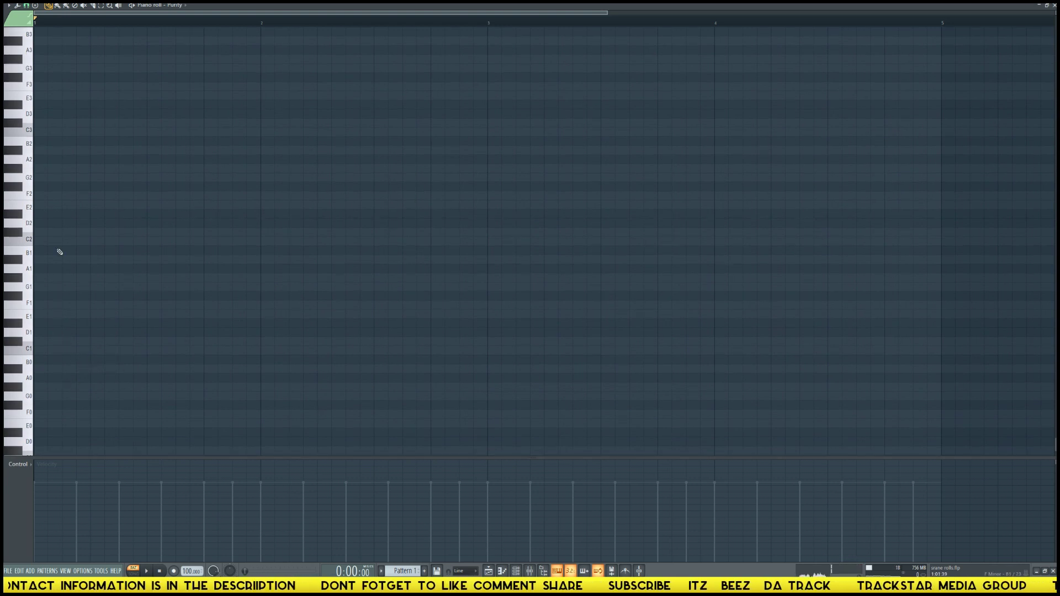
left_click(21, 234)
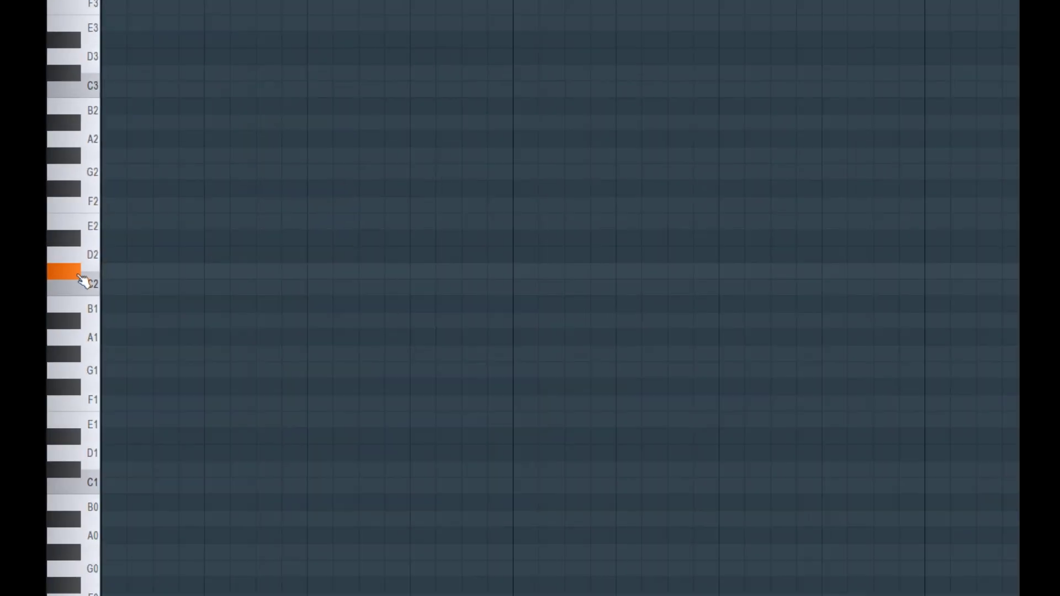
left_click(34, 240)
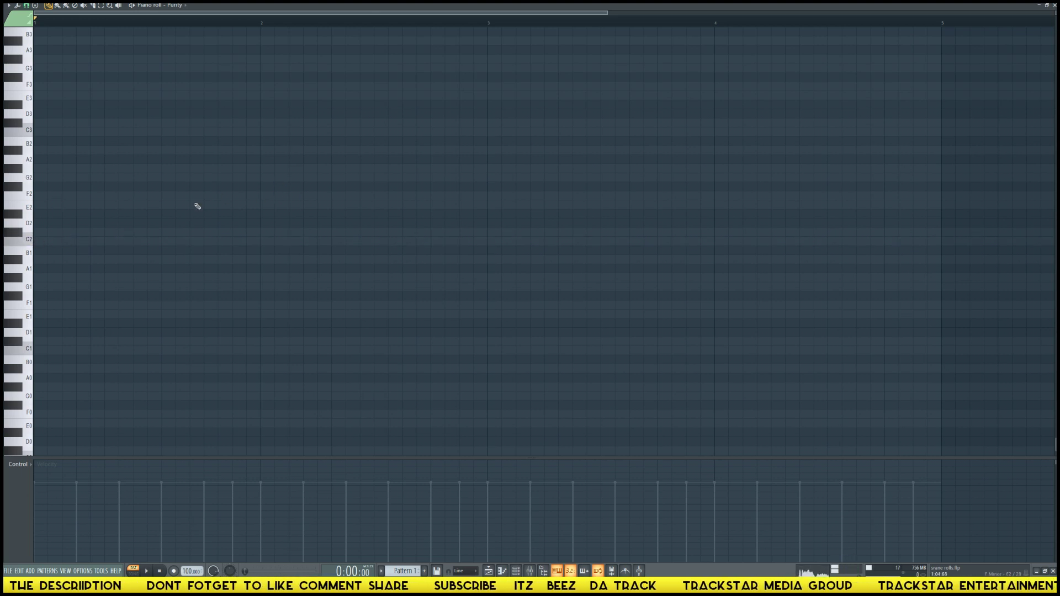
Try a C#2 note in Purity's piano roll, shortened to the last two steps of bar 1, and preview it.
left_click(237, 230)
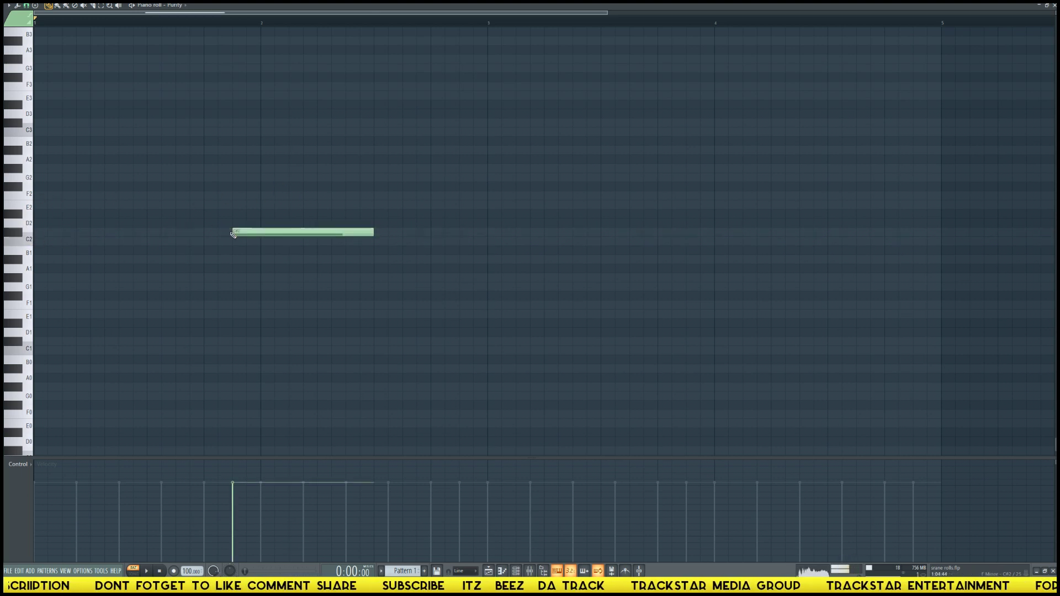
left_click_drag(370, 231, 256, 229)
key("space")
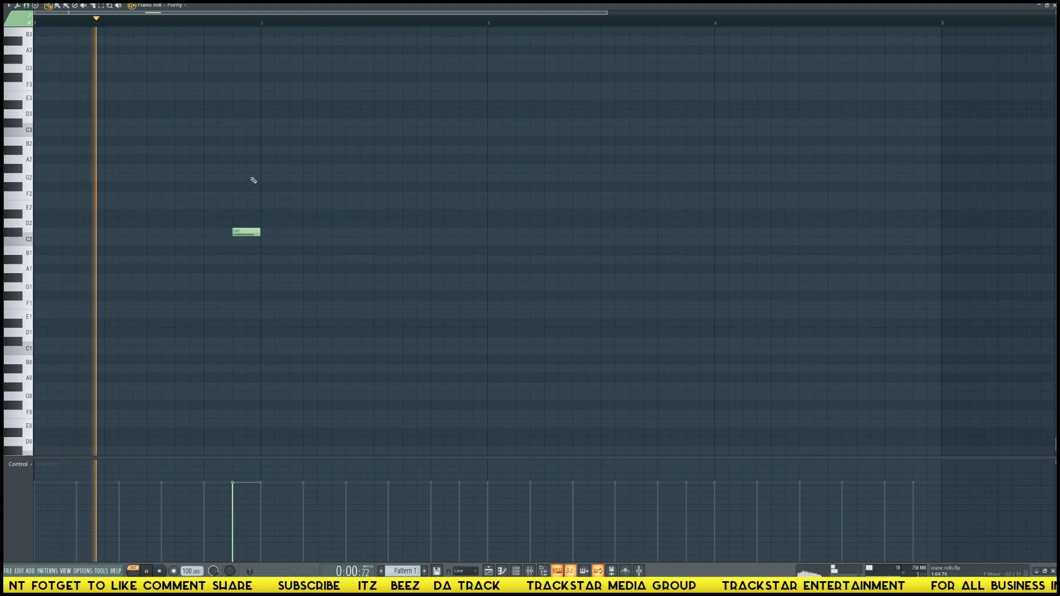
key("space")
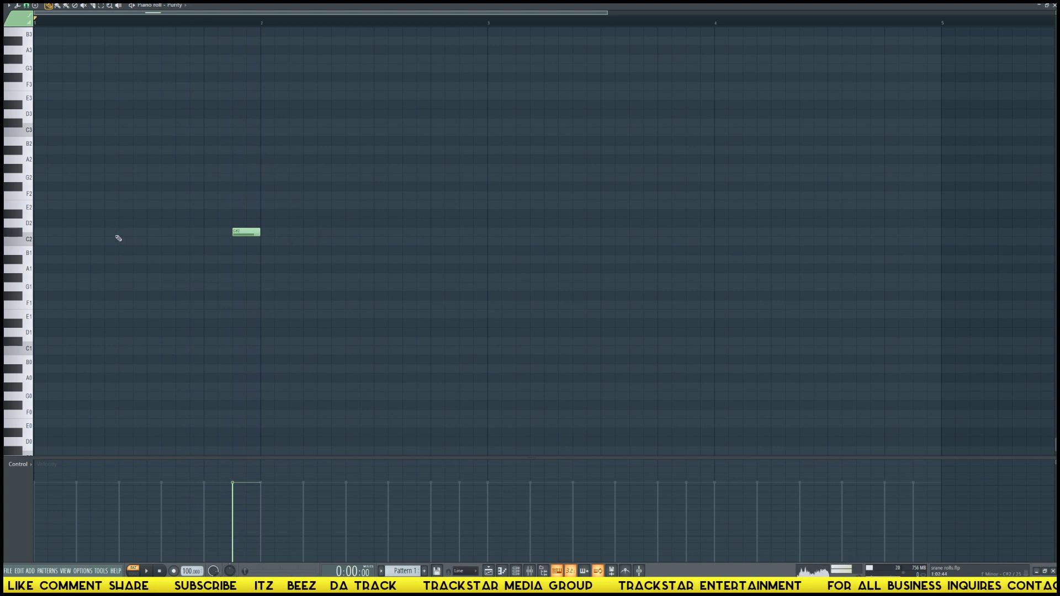
Try three-step C#2 notes on beats 3 and 4 of bar 1, replacing the short note, and preview them.
left_click(151, 234)
left_click_drag(175, 231, 188, 231)
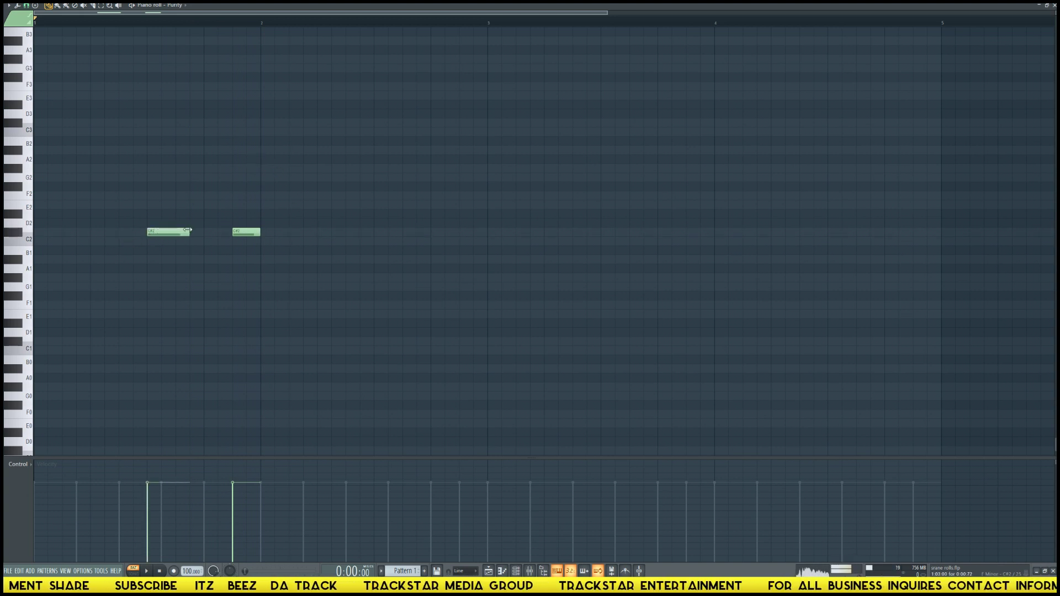
left_click(209, 233)
right_click(254, 233)
key("space")
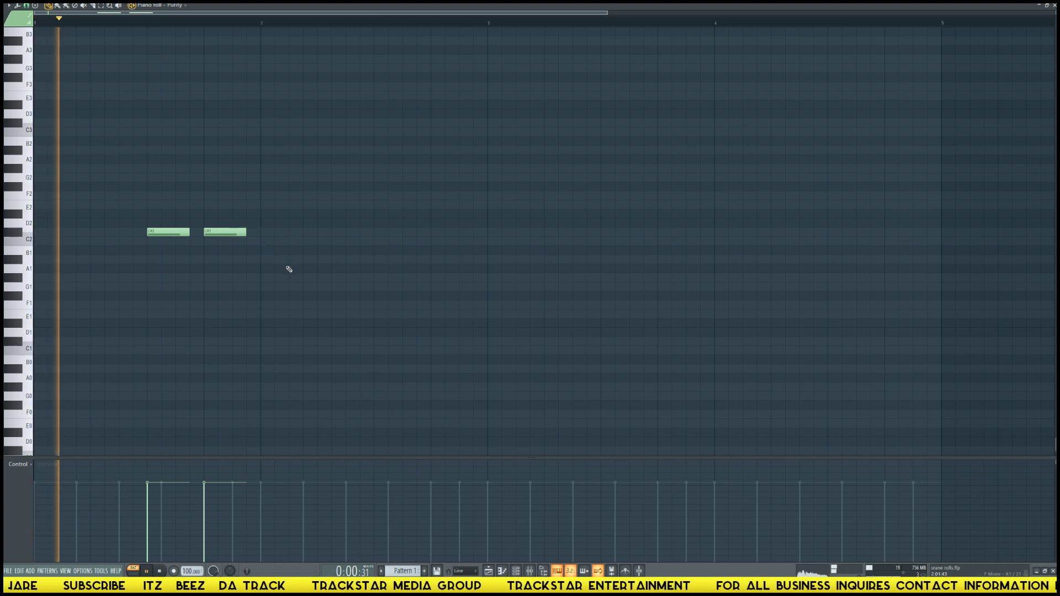
Stop playback and delete both C#2 notes from Purity's piano roll.
key("space")
right_click(242, 233)
right_click(157, 230)
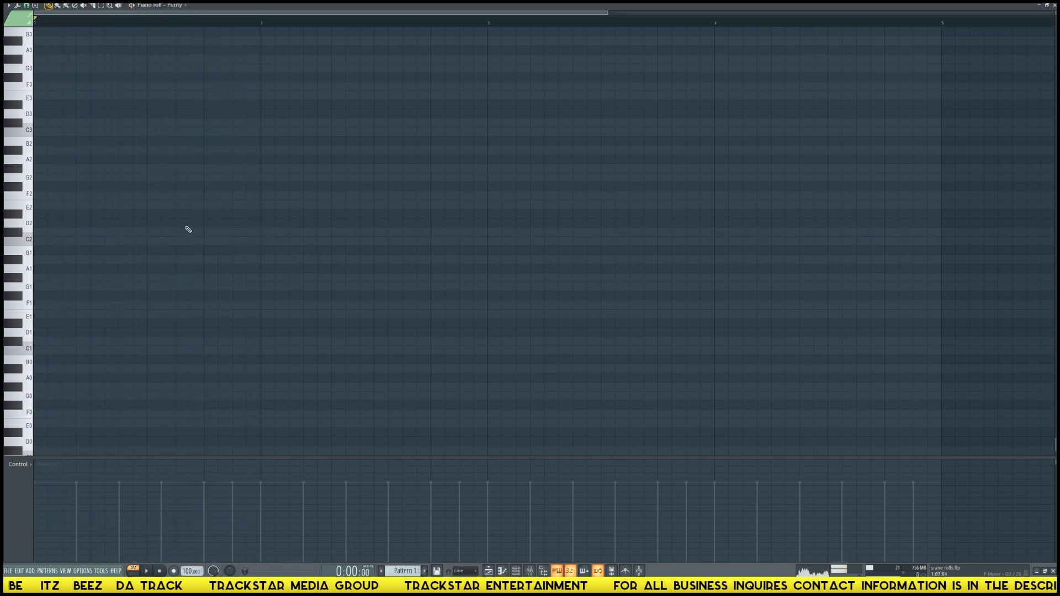
Show the channel rack and the browser, and collapse all expanded browser folders.
key("F6")
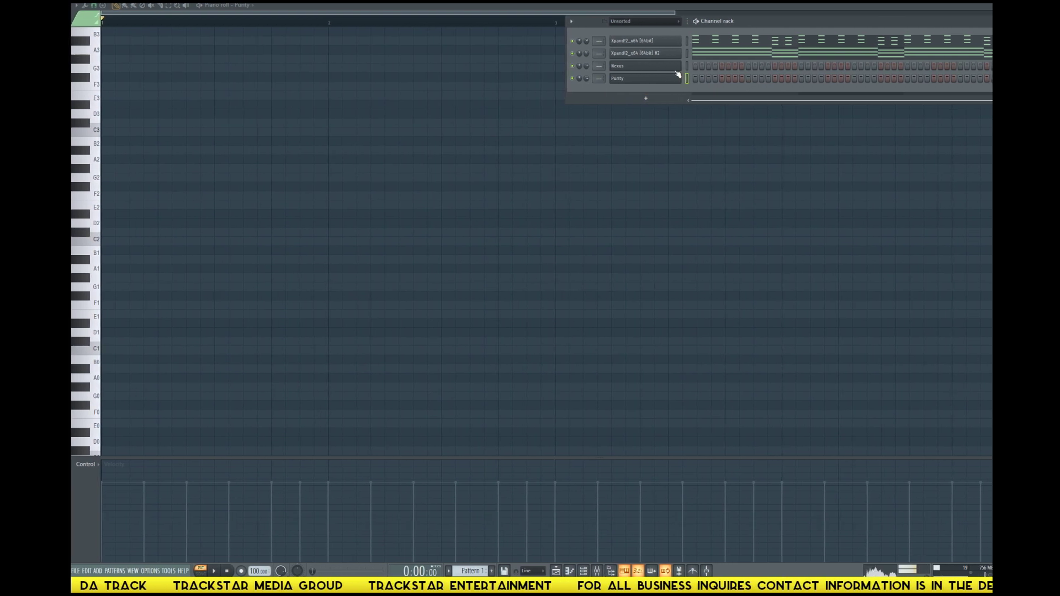
scroll(175, 263, "up", 10)
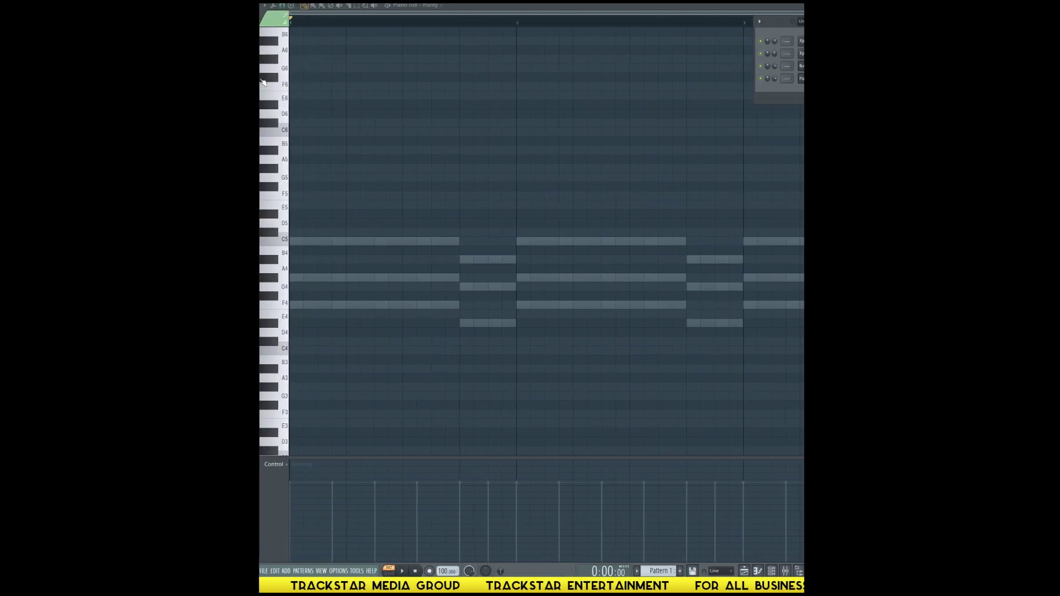
key("alt+F8")
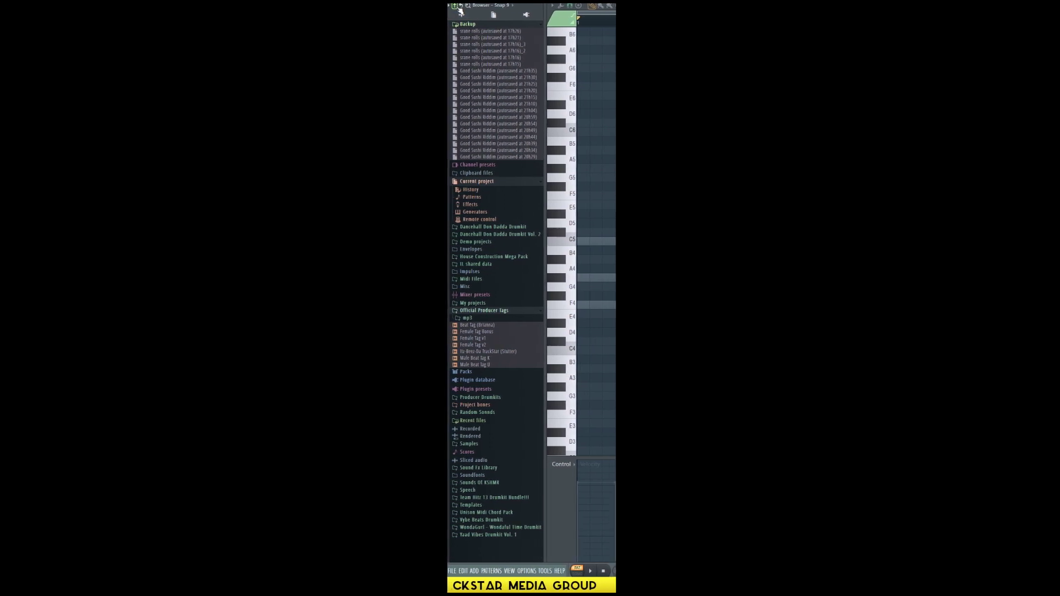
left_click(459, 8)
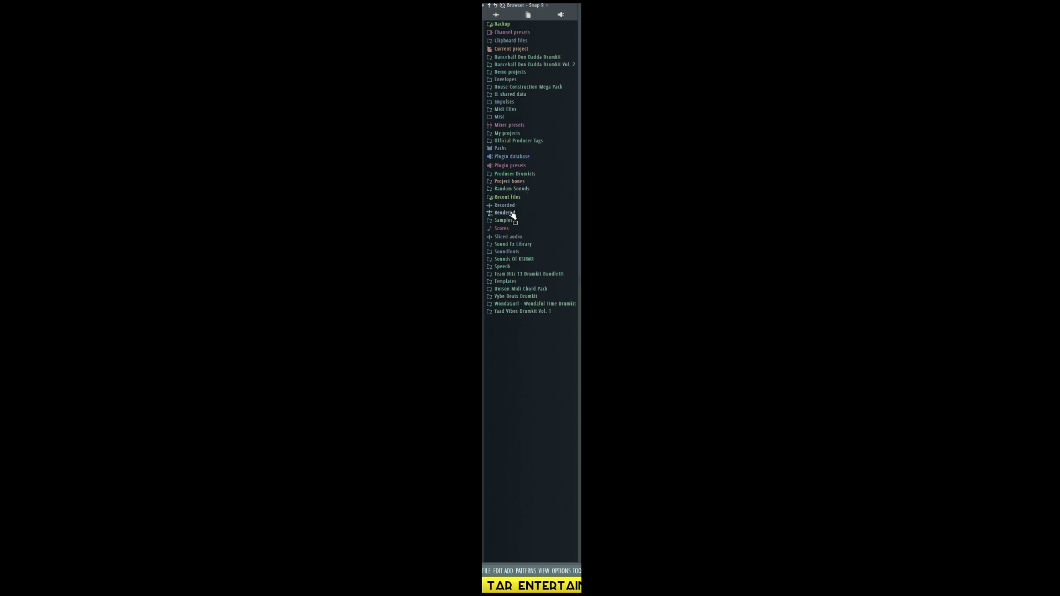
Expand the browser folders Packs, Legacy, Drums and RealDrumkits to reveal the drum samples.
left_click(500, 148)
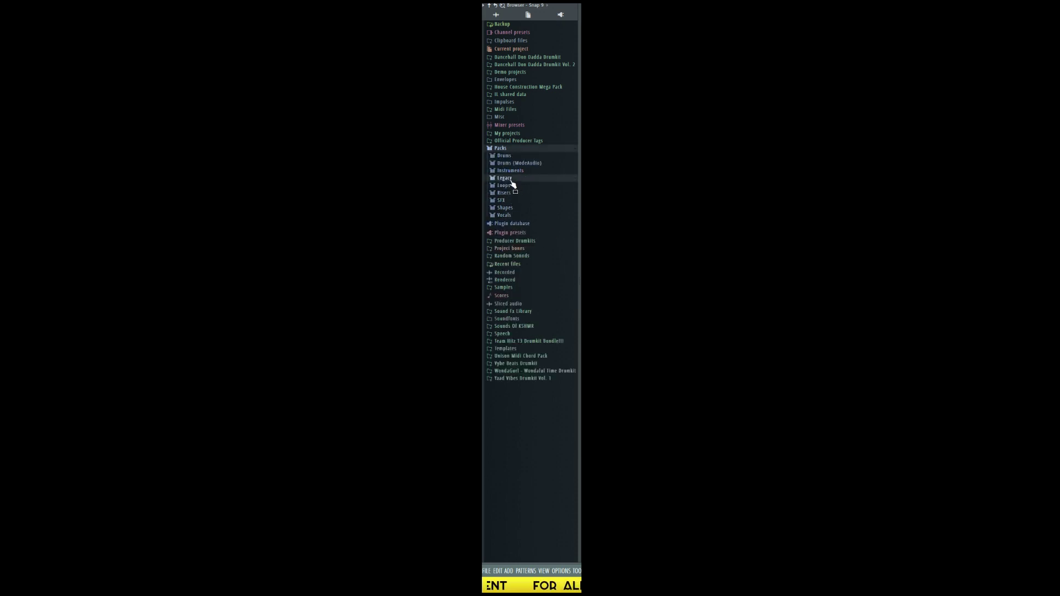
left_click(510, 178)
left_click(510, 185)
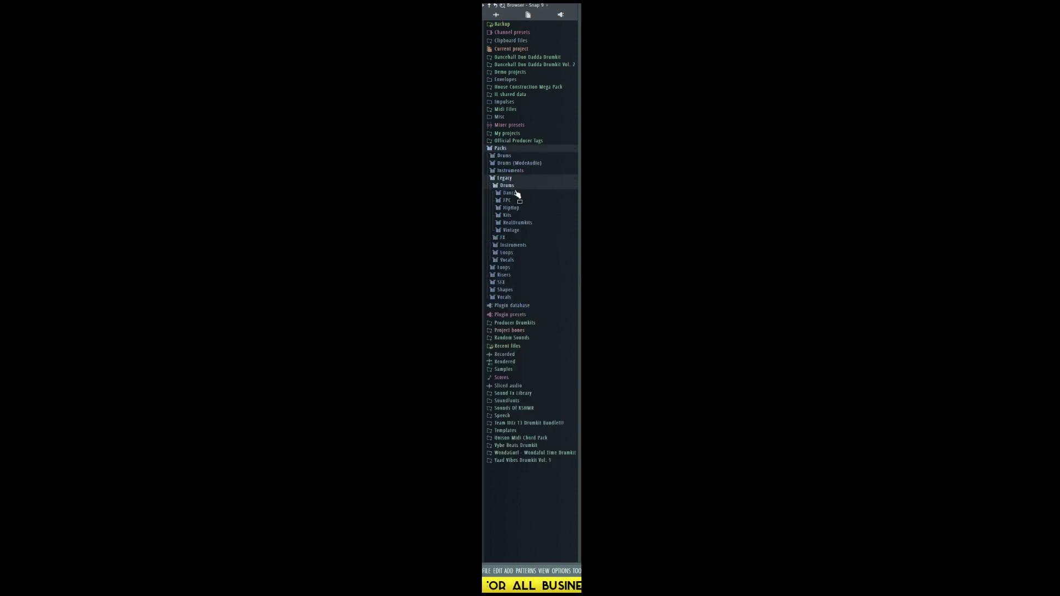
left_click(519, 223)
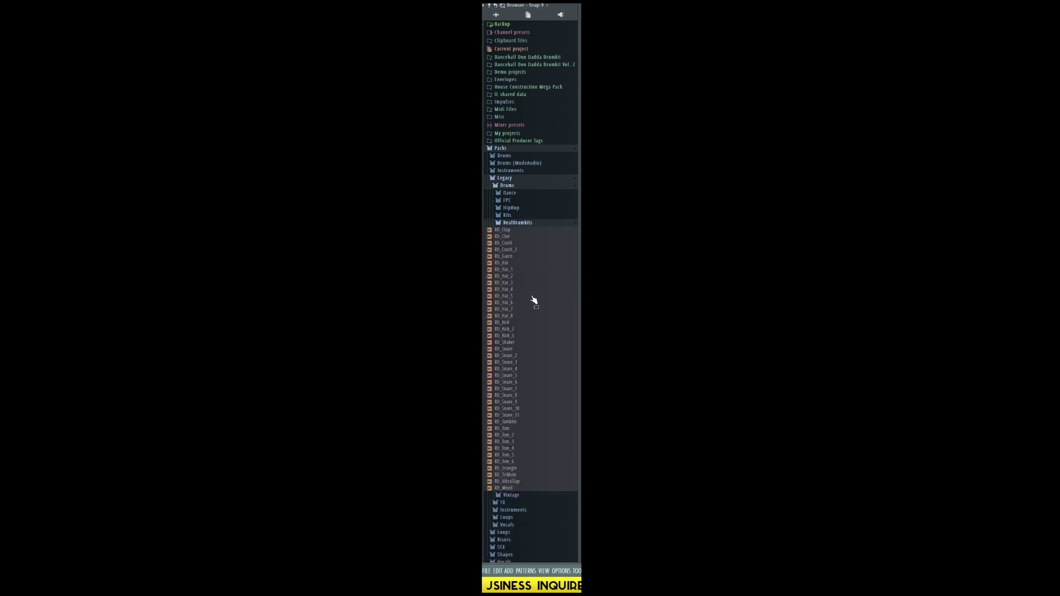
Load the RD_Snare_10 and RD_Snare_11 samples, each into its own new channel.
left_click(516, 409)
right_click(516, 411)
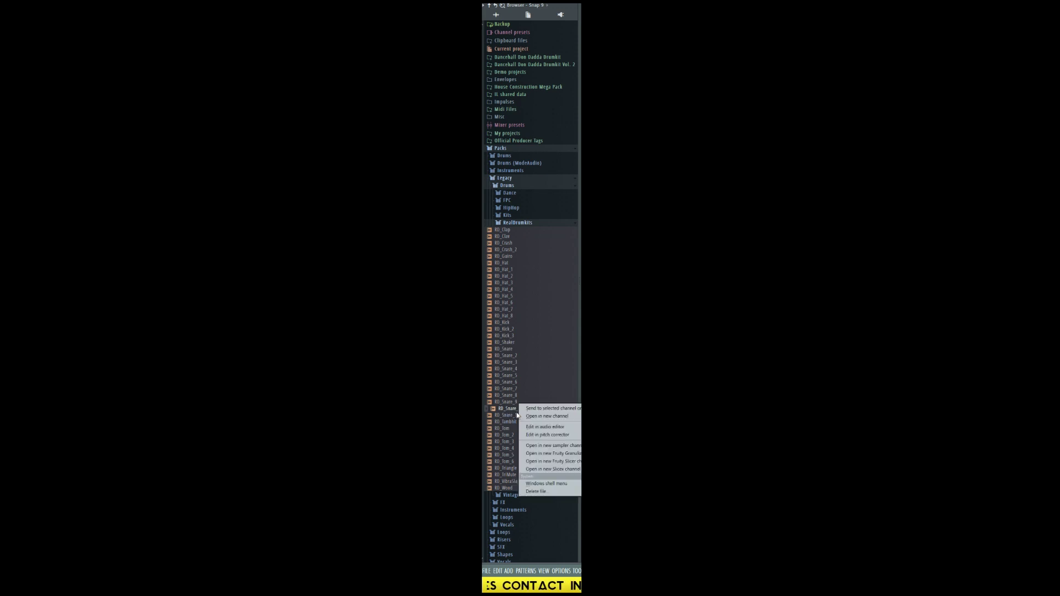
left_click(520, 418)
right_click(355, 416)
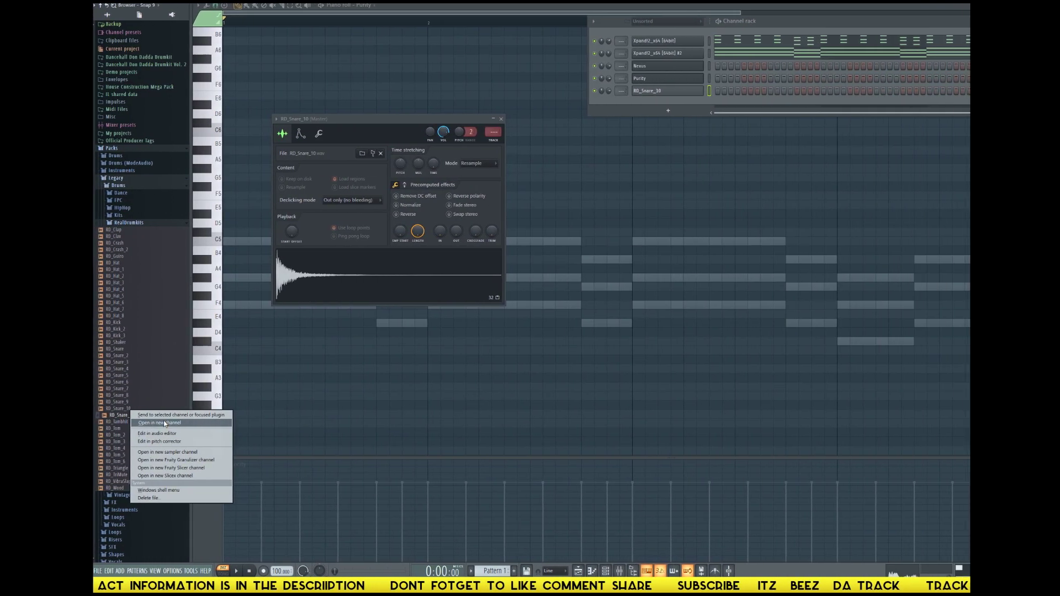
left_click(365, 422)
Open the piano roll of RD_Snare_10 and audition the snare at A5 and C5.
right_click(617, 89)
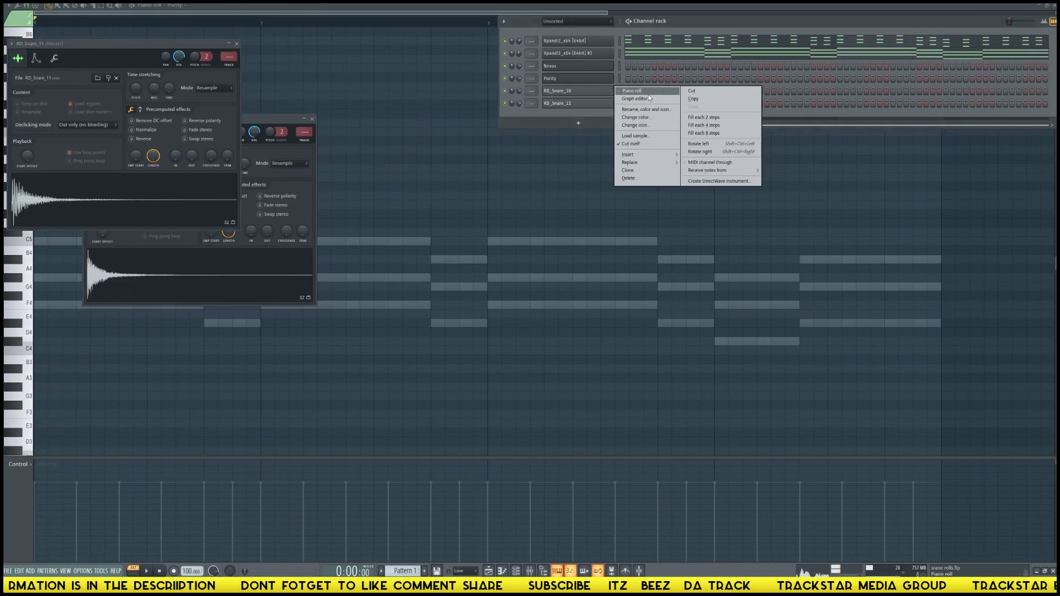
left_click(633, 91)
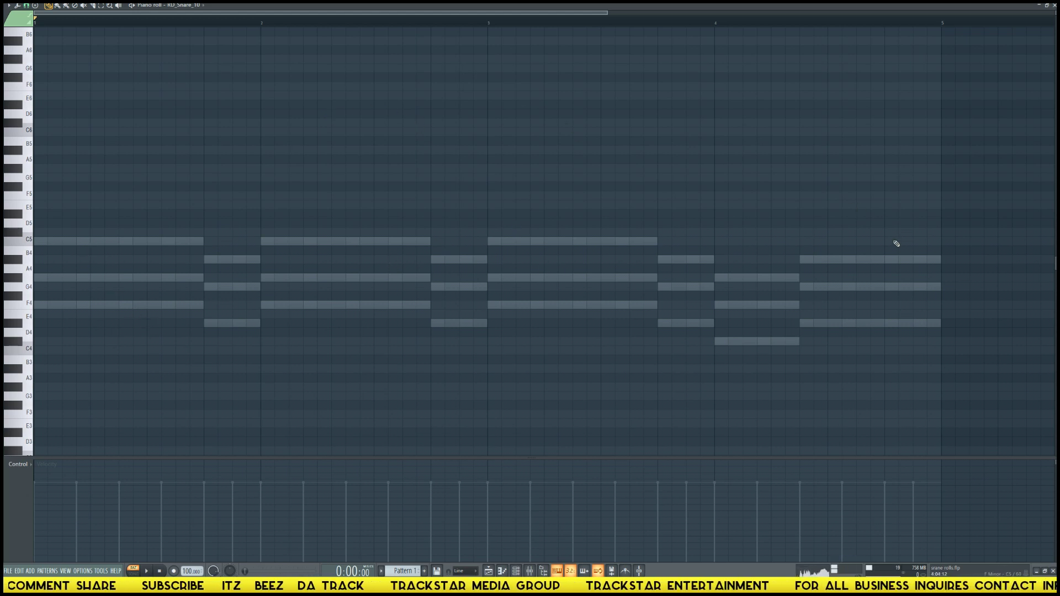
left_click(31, 165)
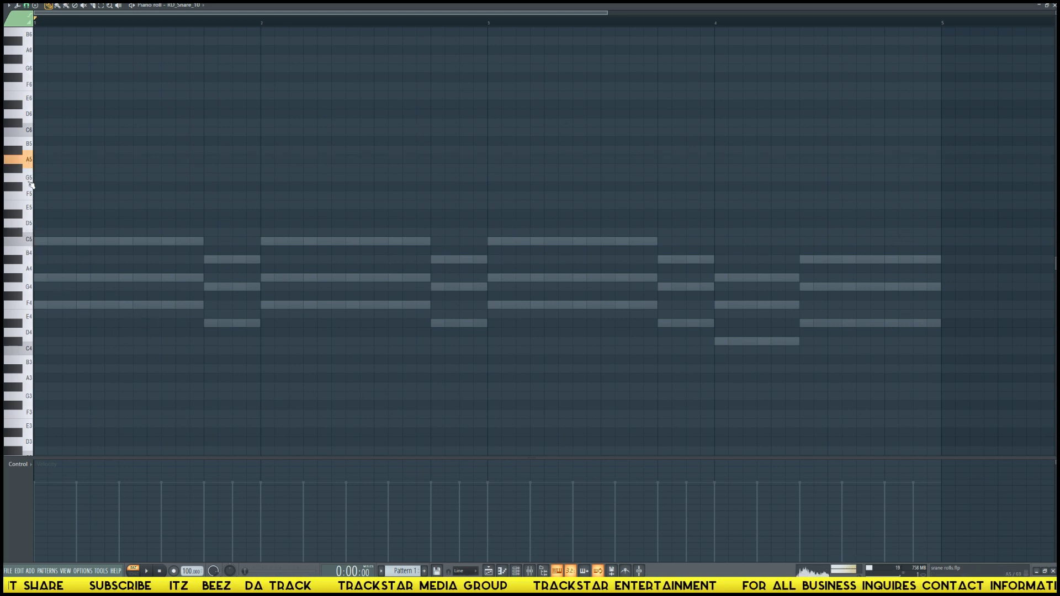
left_click(31, 241)
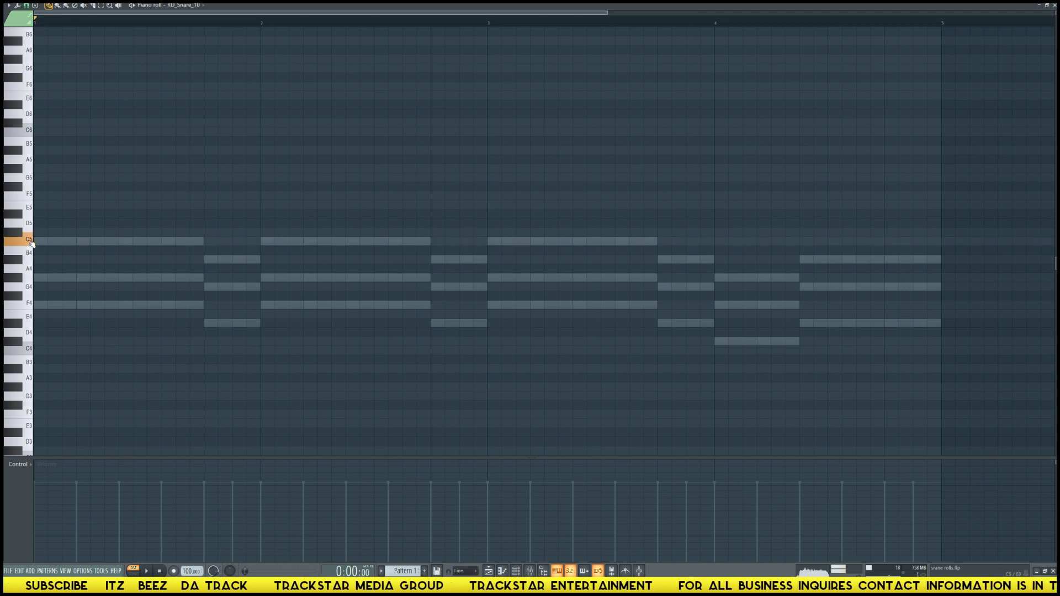
Place a C5 note in bar 1 of RD_Snare_10, set the snap to 1/4 step, and shorten the note to about half a step.
left_click(82, 243)
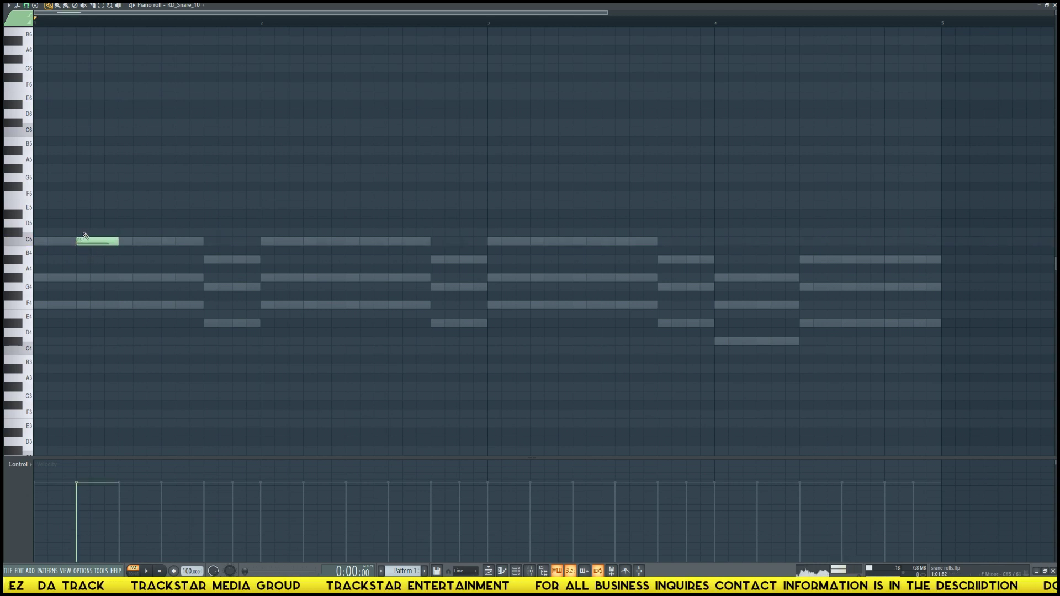
left_click(26, 5)
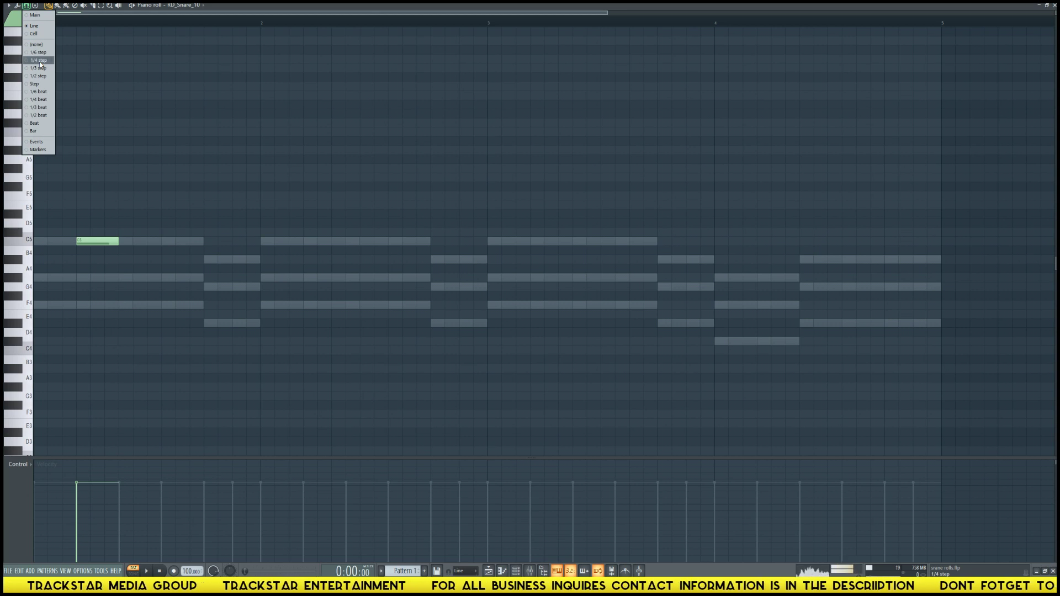
left_click(40, 65)
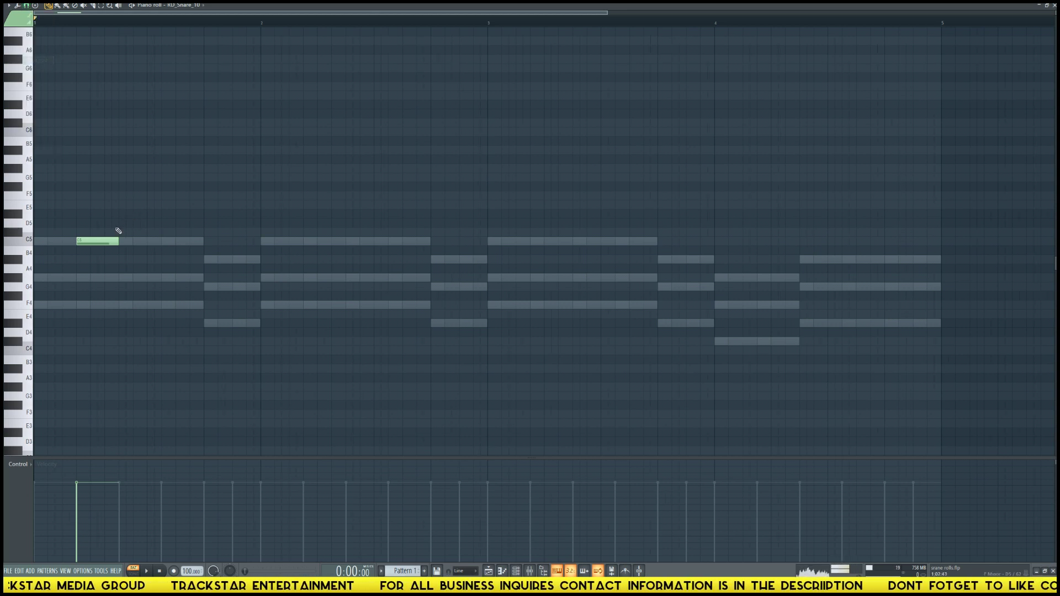
left_click_drag(118, 248, 85, 249)
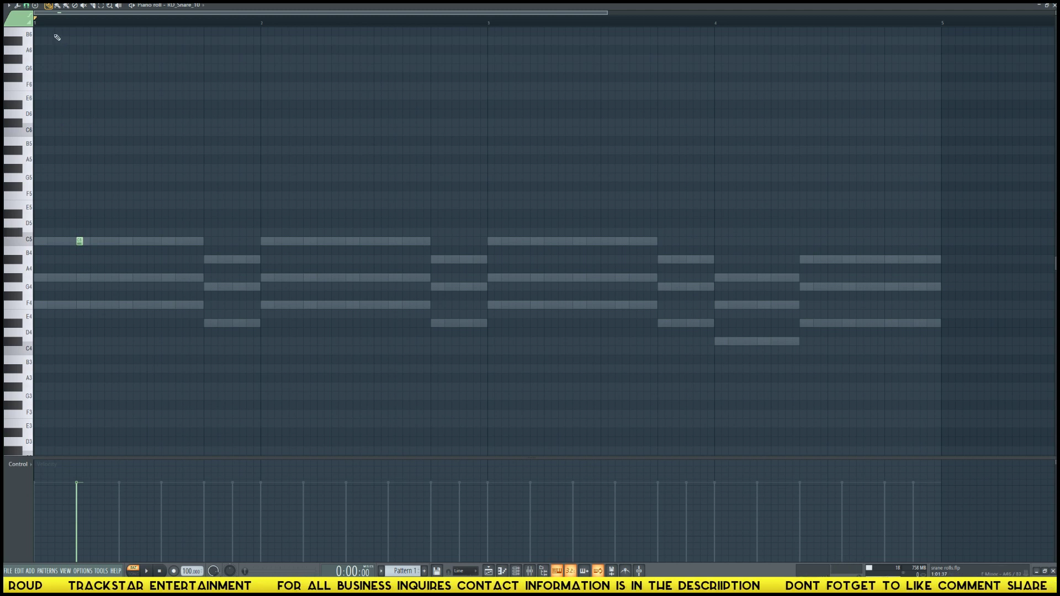
Move the short C5 snare note to the very start of bar 1.
left_click(79, 241)
left_click_drag(79, 242, 38, 241)
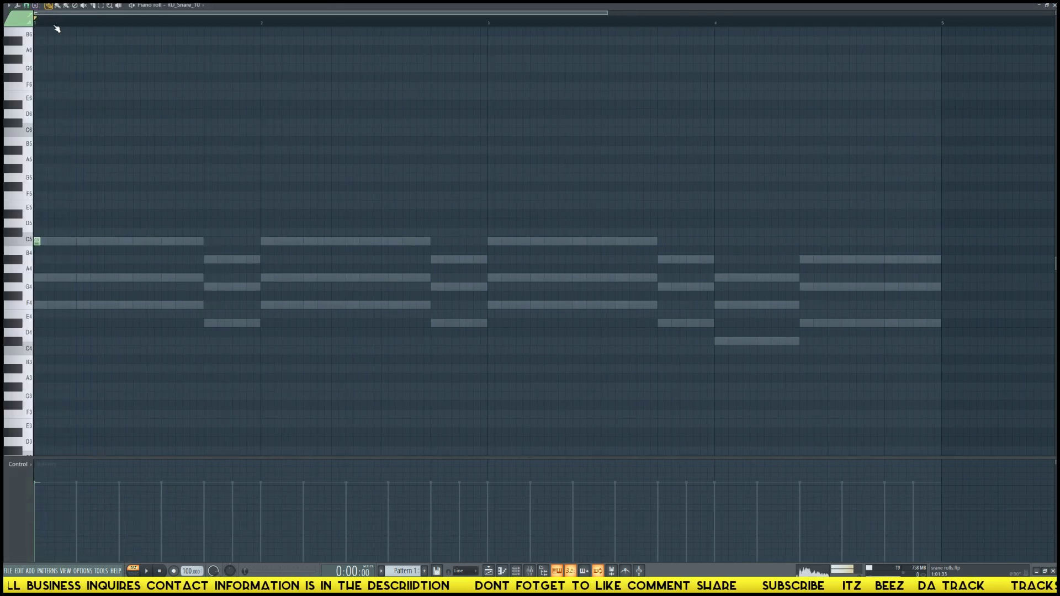
scroll(52, 22, "up", 2)
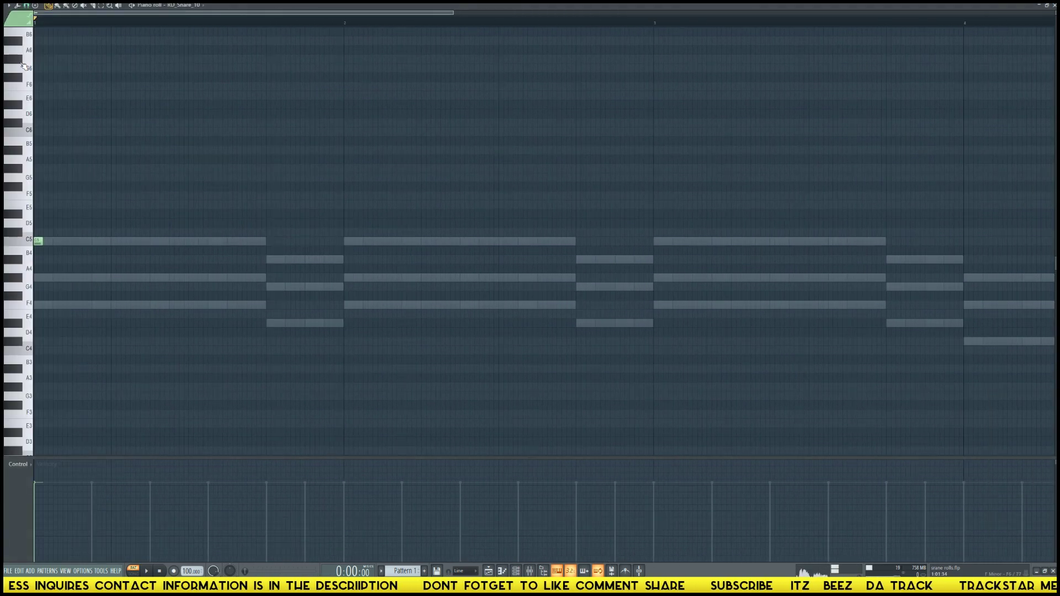
Set the piano roll's snap to 1/2 step.
scroll(227, 106, "down", 3)
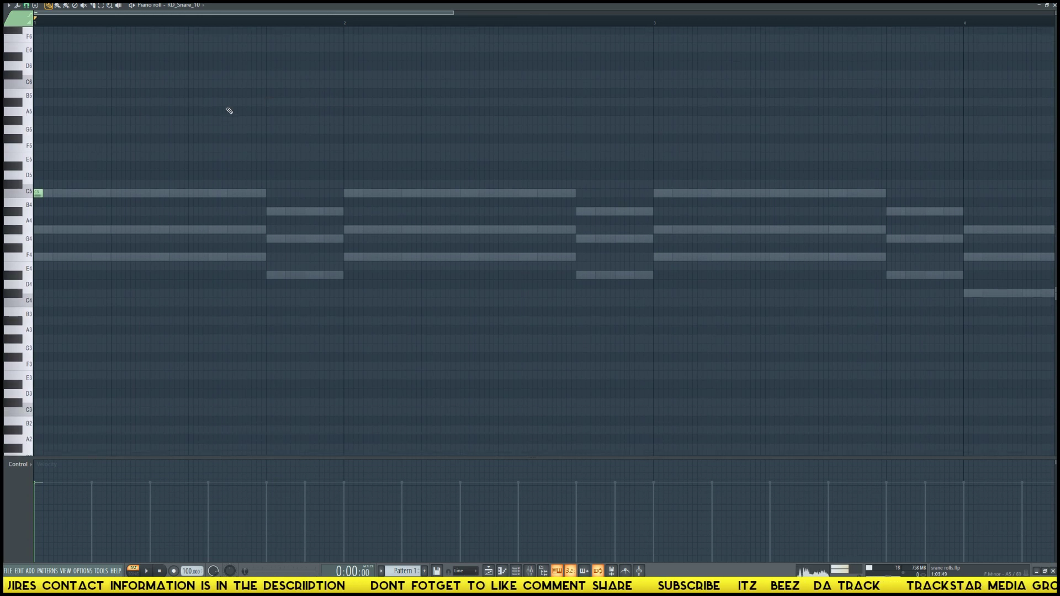
scroll(111, 151, "up", 2)
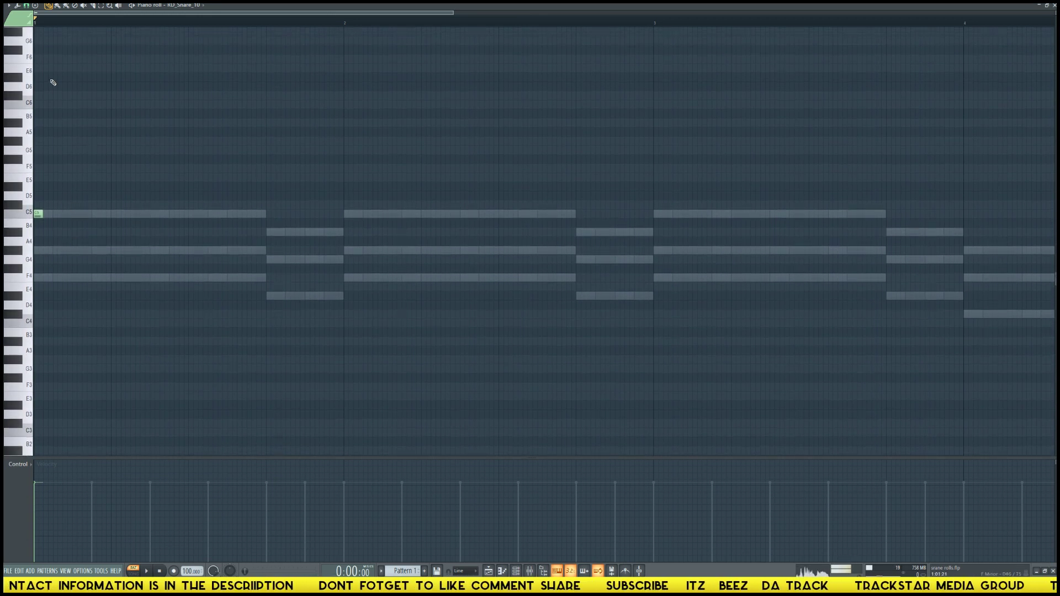
left_click(26, 6)
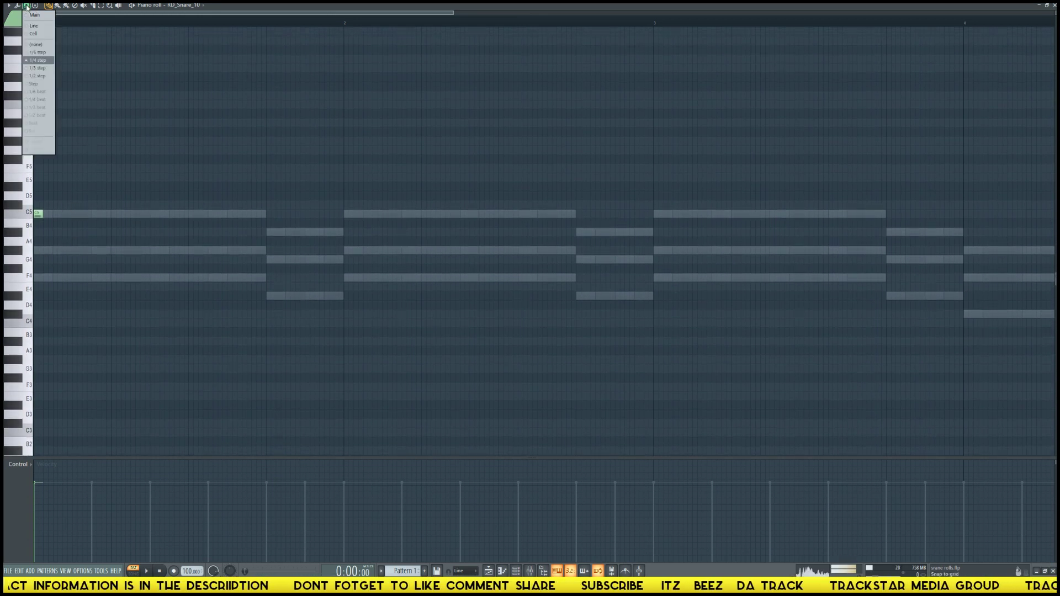
left_click(44, 76)
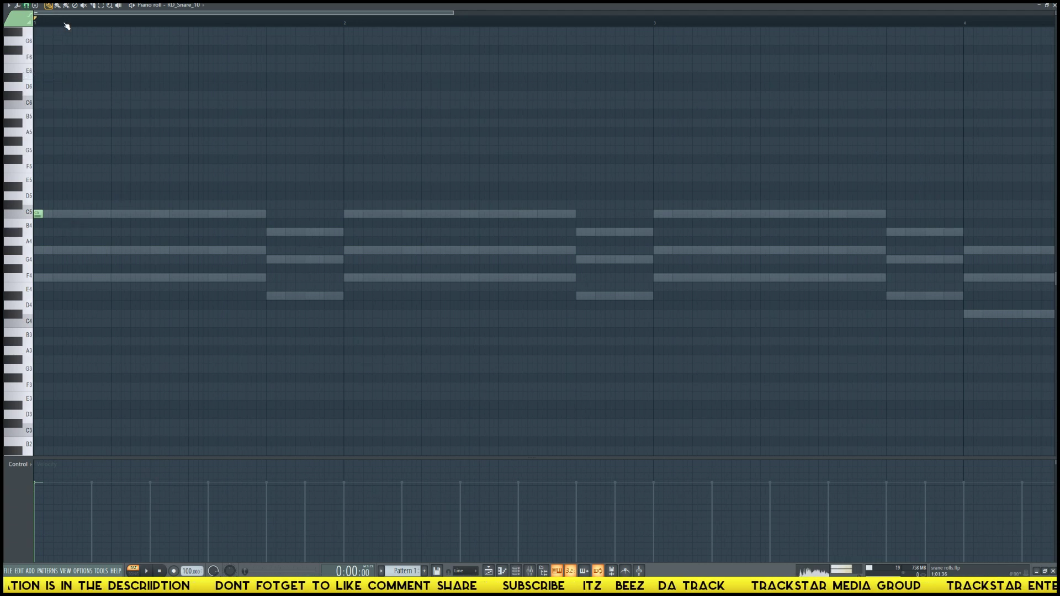
Add three back-to-back half-step C5 notes from step 3 to step 4 of bar 1 and play the roll.
scroll(66, 26, "up", 3)
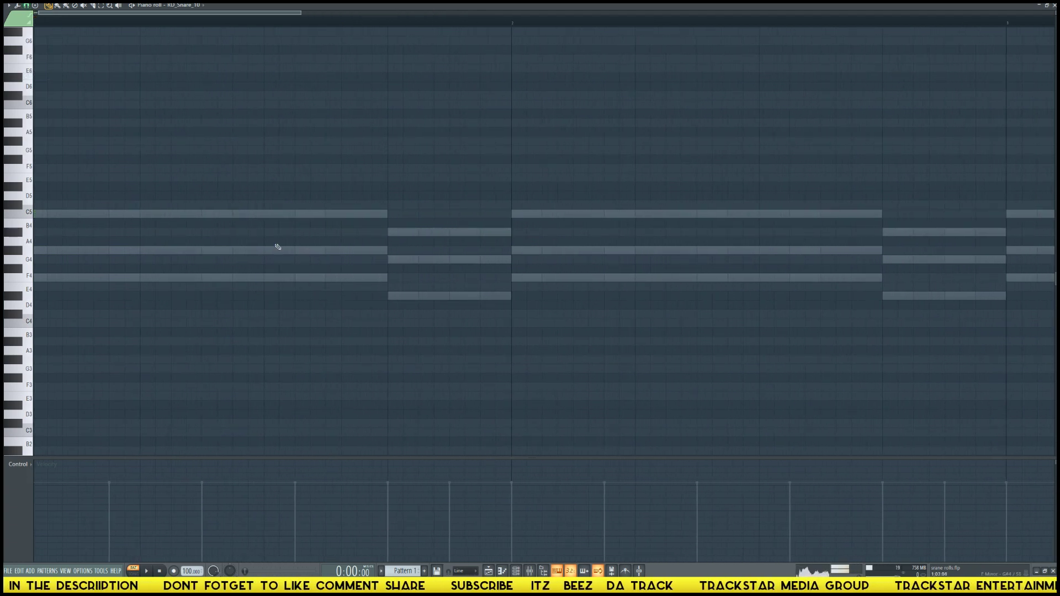
left_click_drag(76, 14, 64, 13)
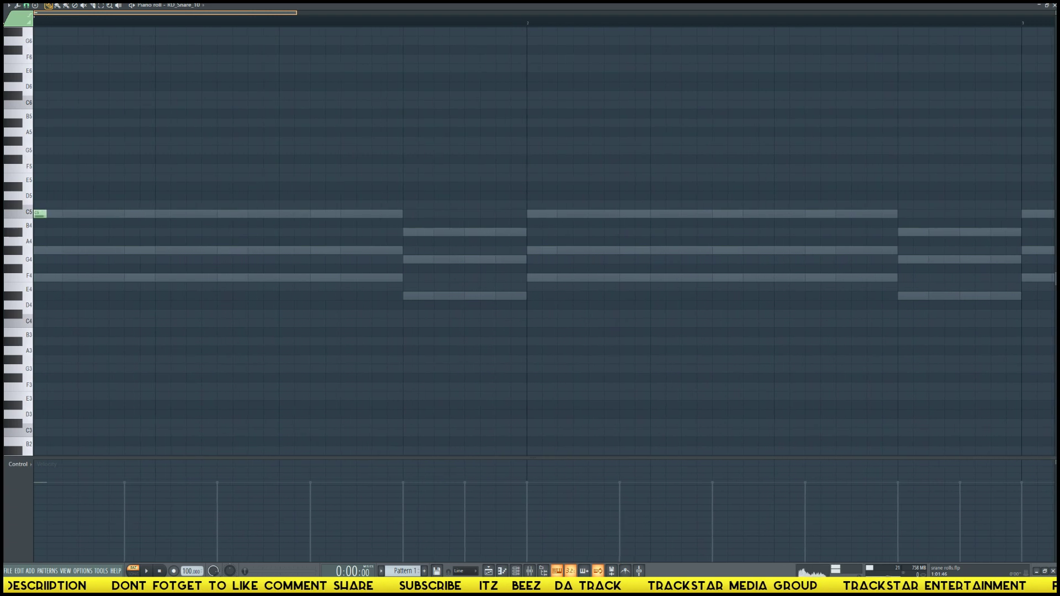
scroll(102, 282, "up", 1)
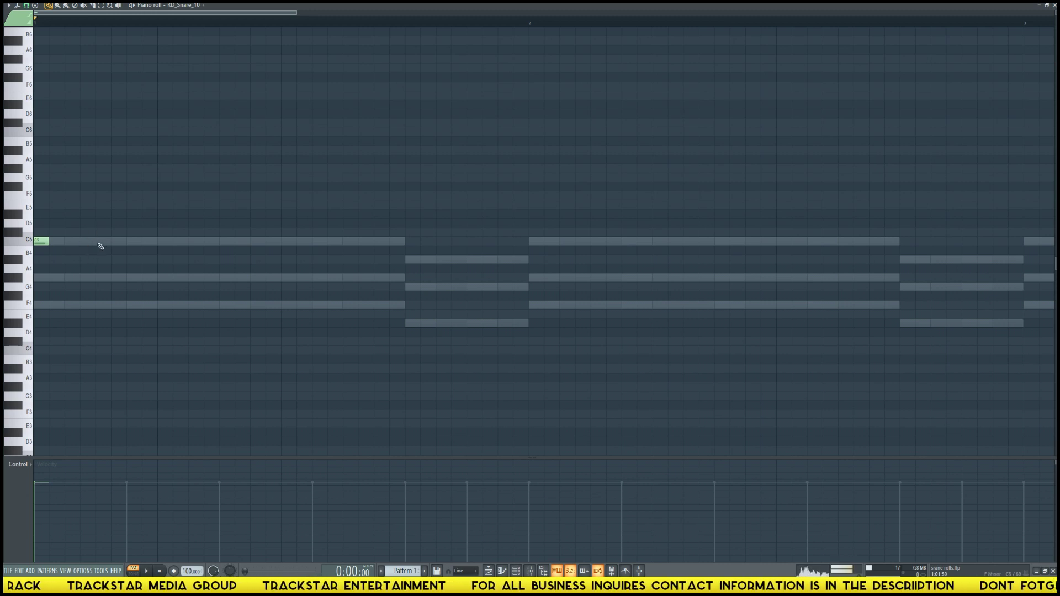
left_click(129, 242)
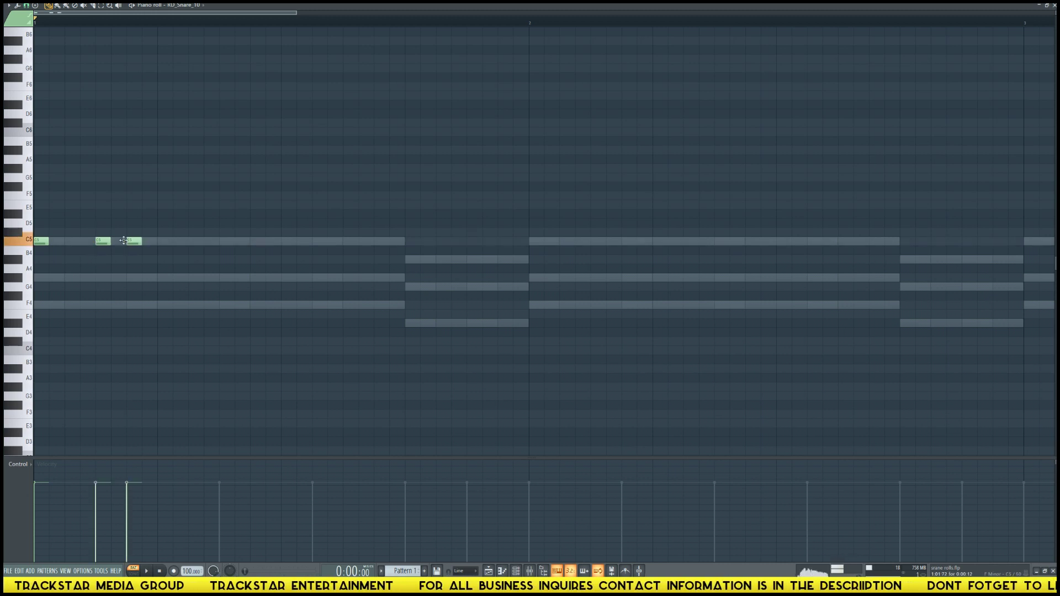
key("space")
left_click(114, 242)
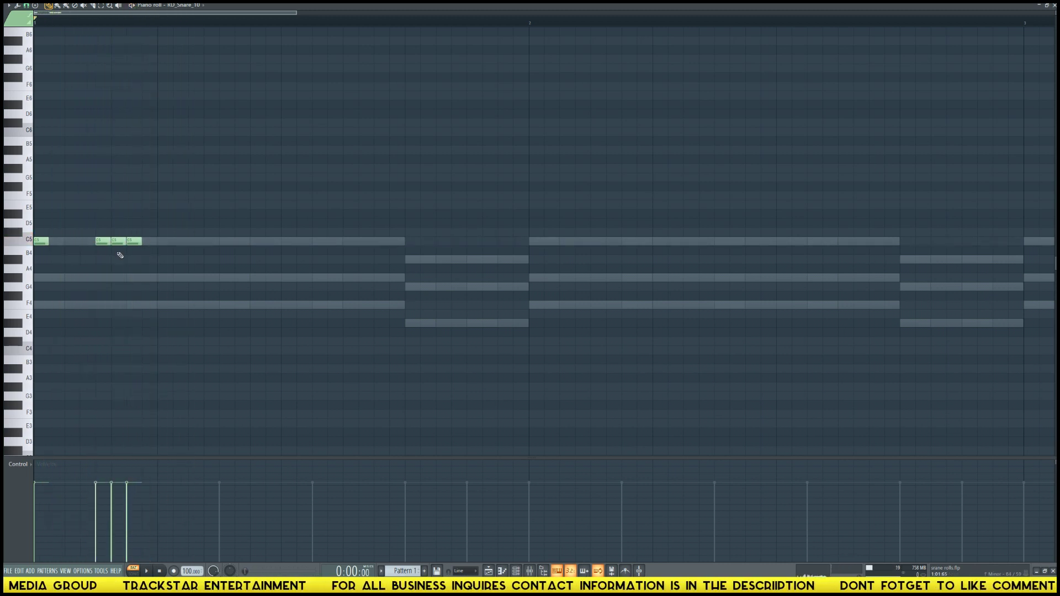
key("space")
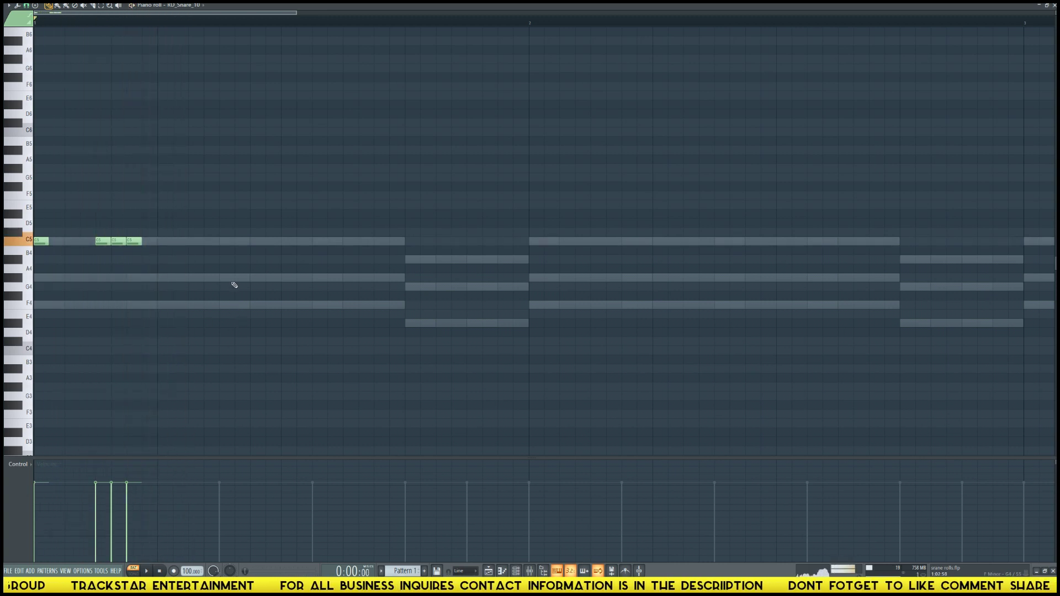
Add four C5 notes across beat 2 of bar 1, space them one step apart, and play the pattern.
left_click(164, 242)
left_click(212, 242)
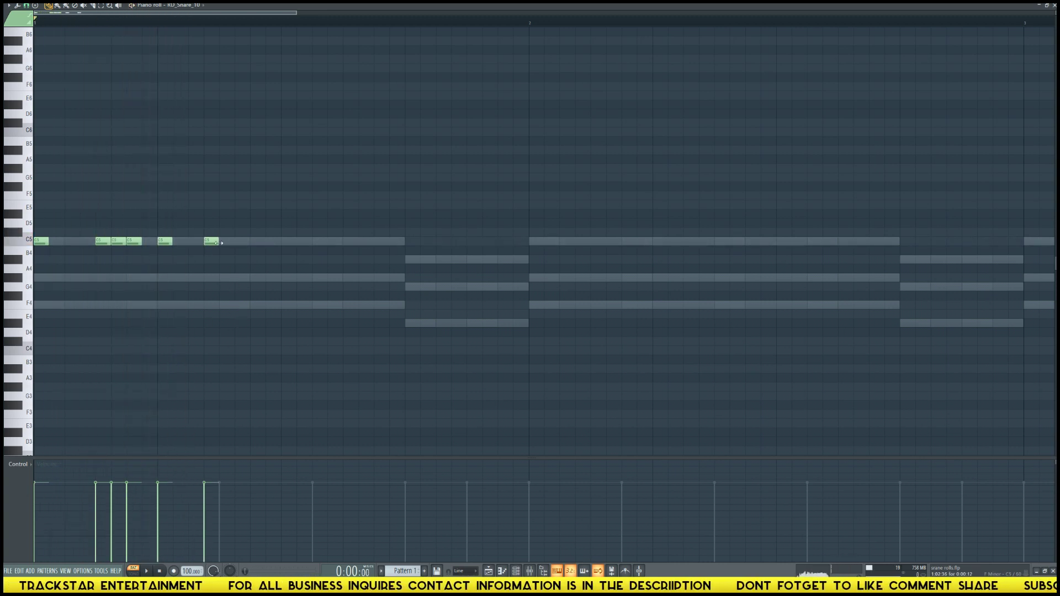
left_click(243, 242)
left_click(258, 242)
key("space")
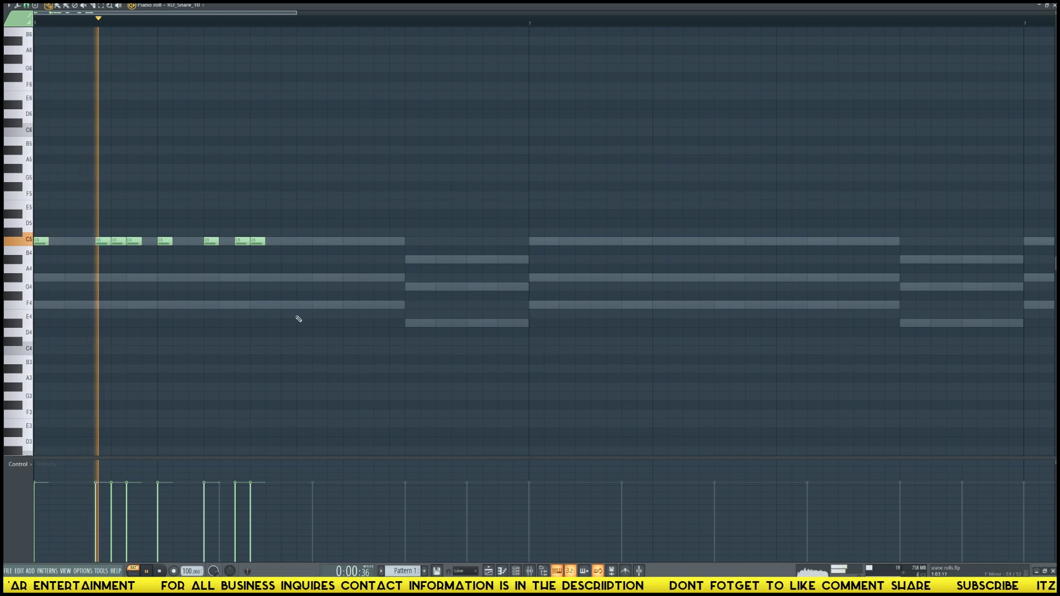
key("space")
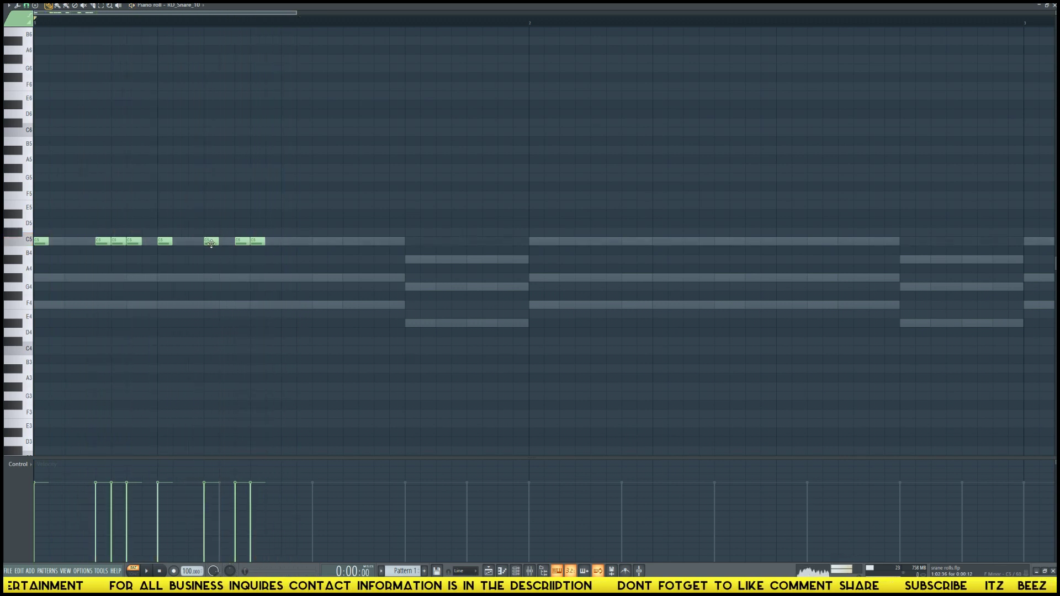
mouse_move(212, 242)
left_mouse_down()
mouse_move(197, 241)
mouse_move(228, 241)
left_mouse_up()
key("space")
key("space")
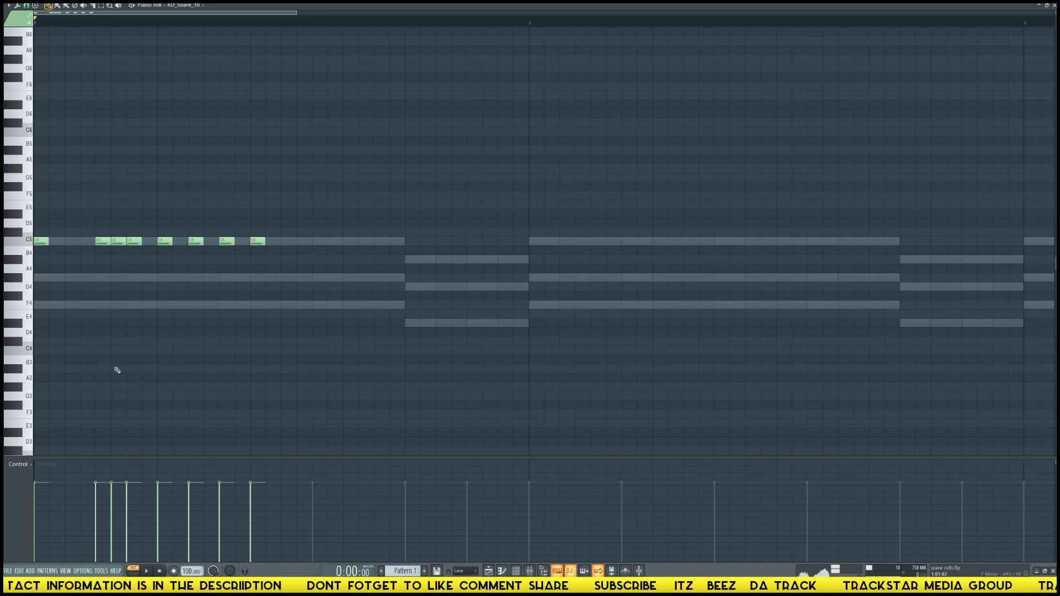
Lower the velocities of the first two triple-roll notes and the first two beat 2 notes, each pair rising in level, during playback.
left_click(96, 544)
left_click(115, 520)
key("space")
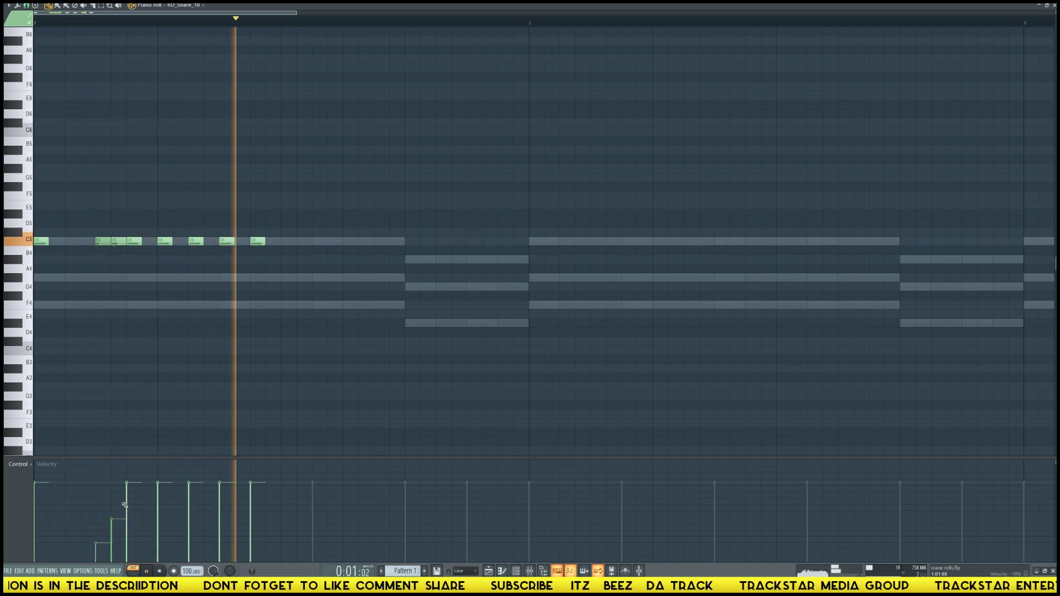
left_click(164, 531)
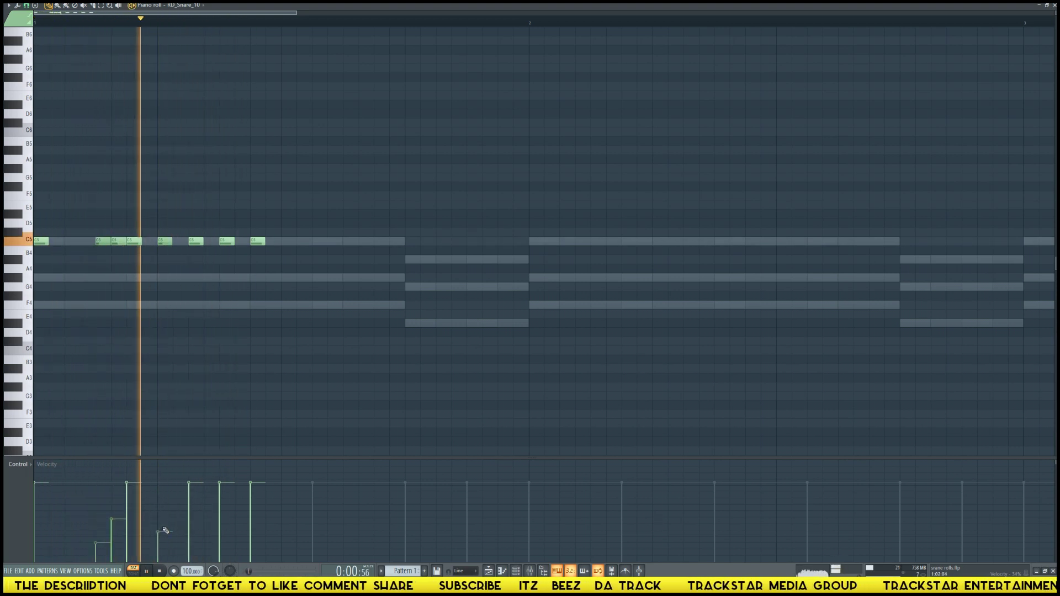
left_click(189, 513)
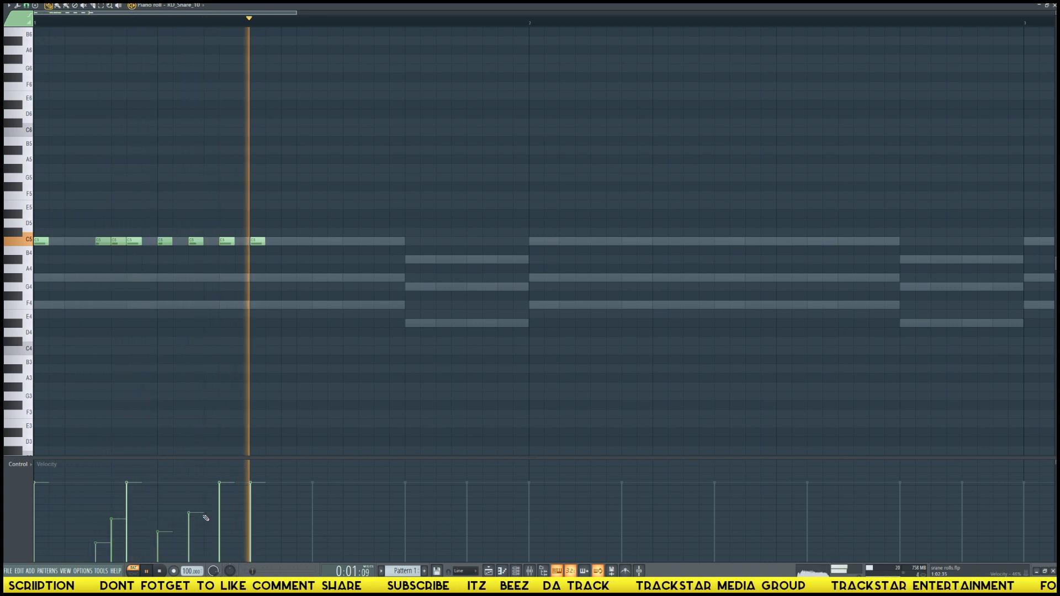
key("space")
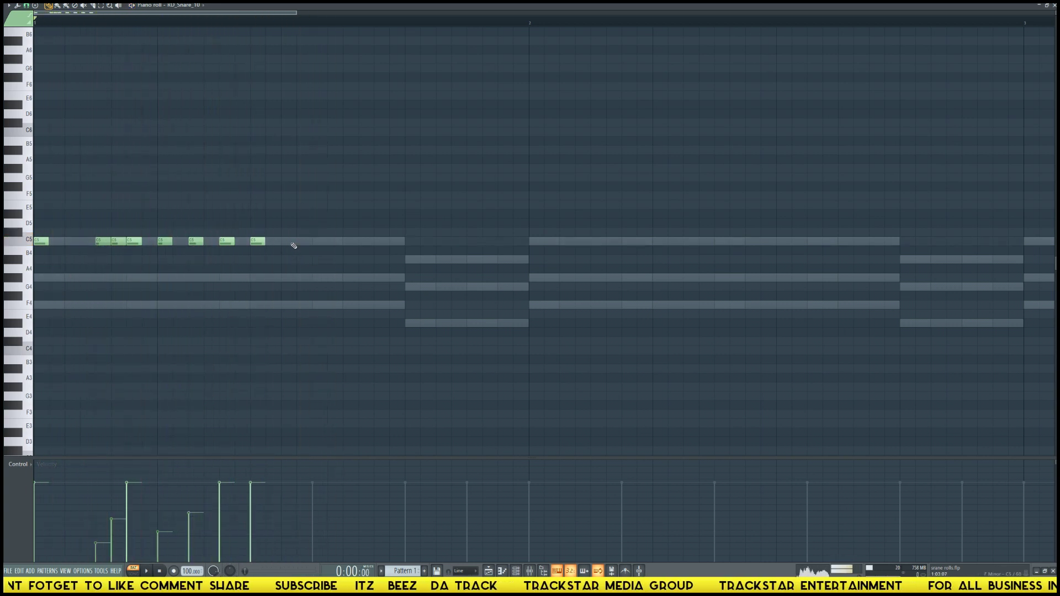
Play the bar 1 snare roll repeatedly to check its rhythm and velocities.
left_click(258, 242)
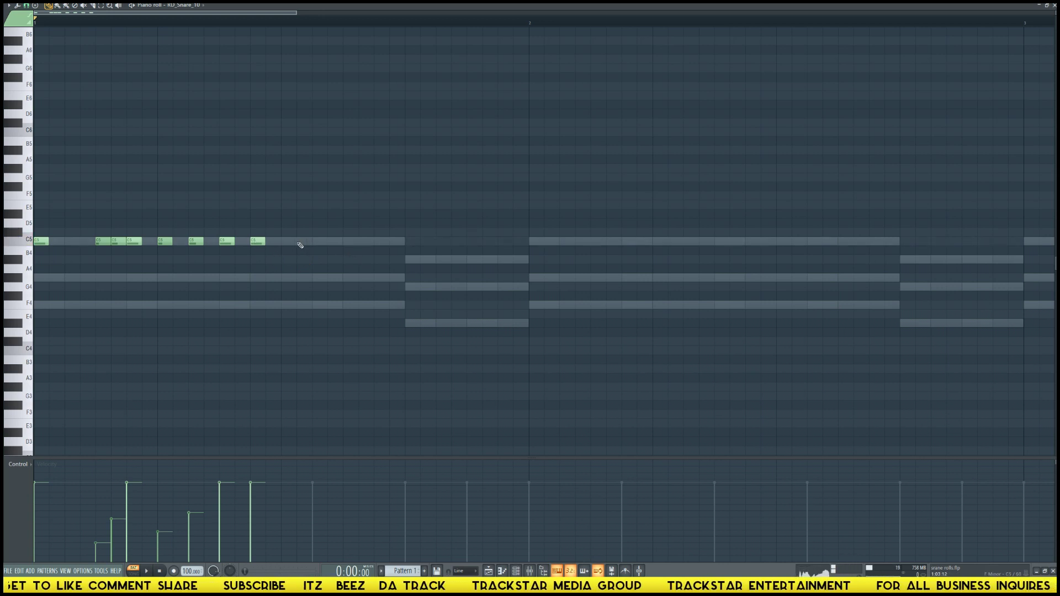
key("space")
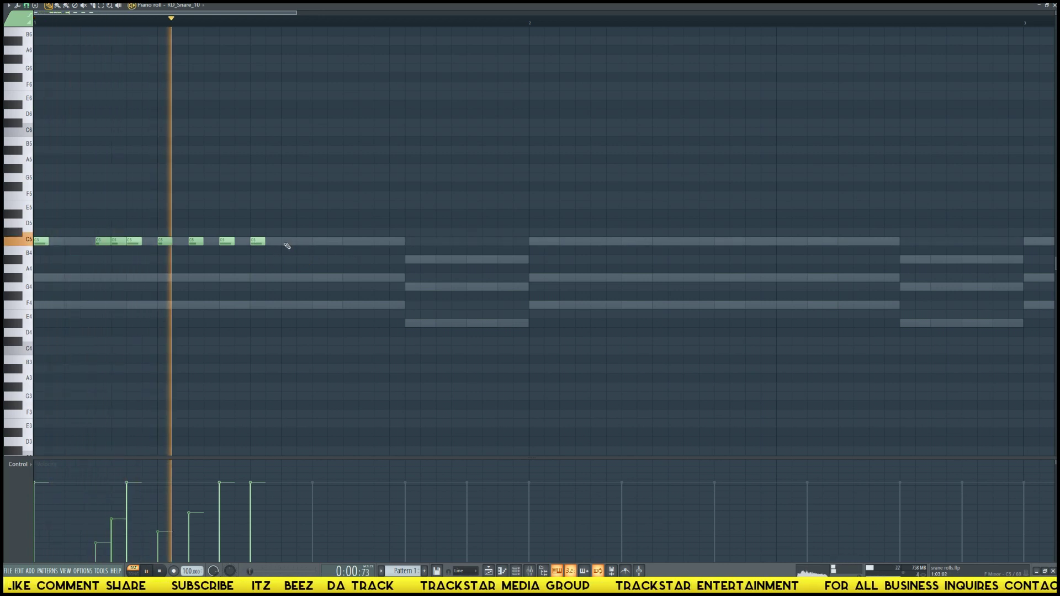
key("space")
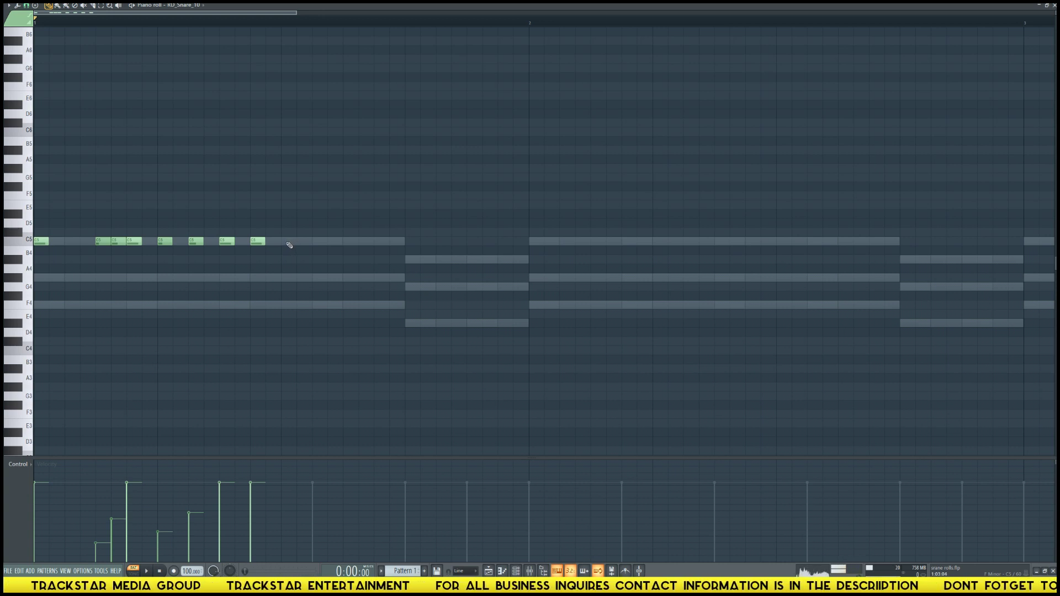
key("space")
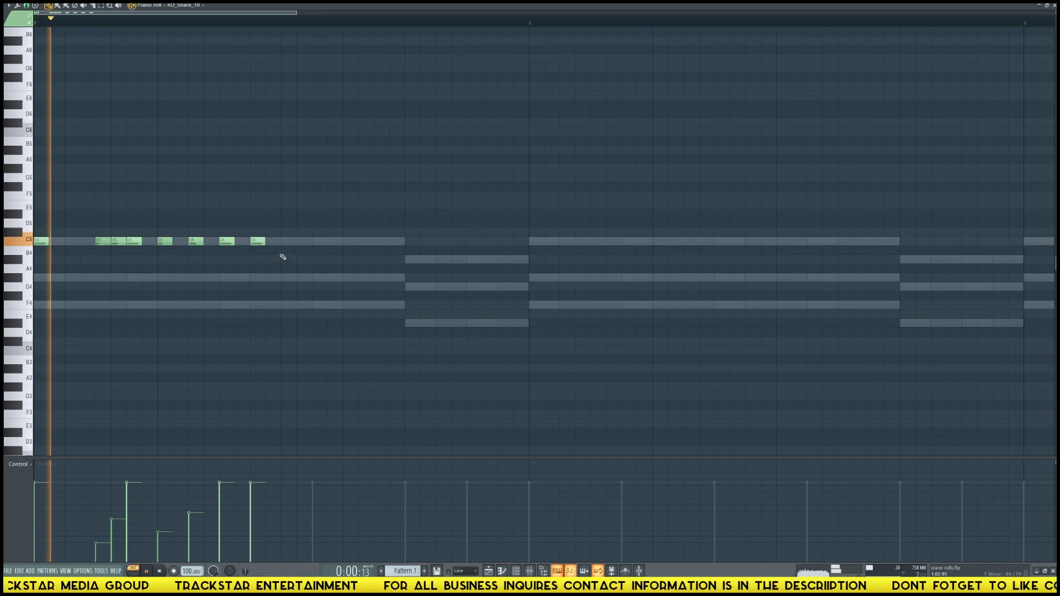
key("space")
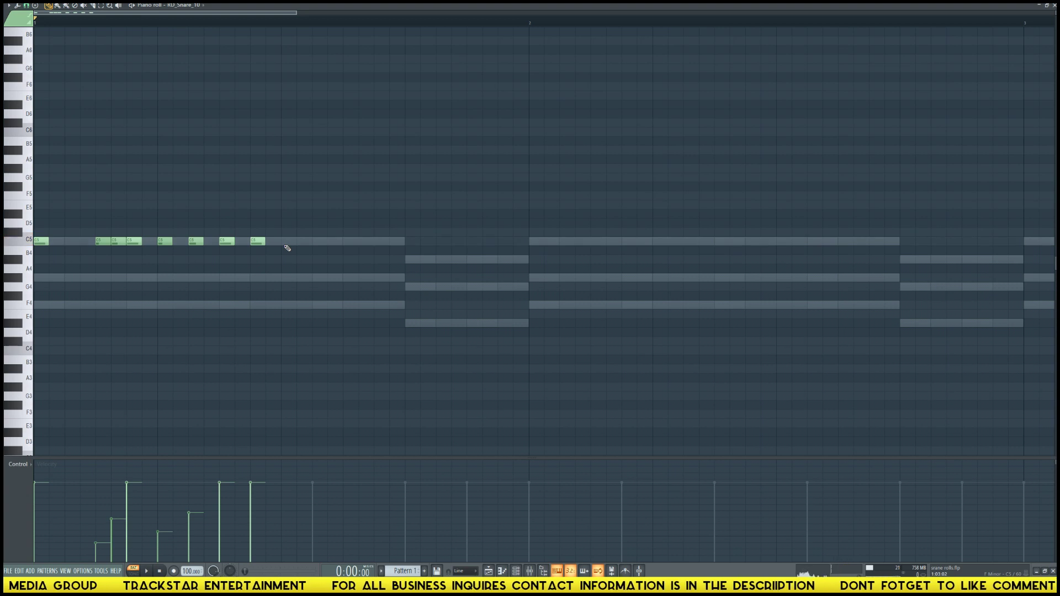
key("space")
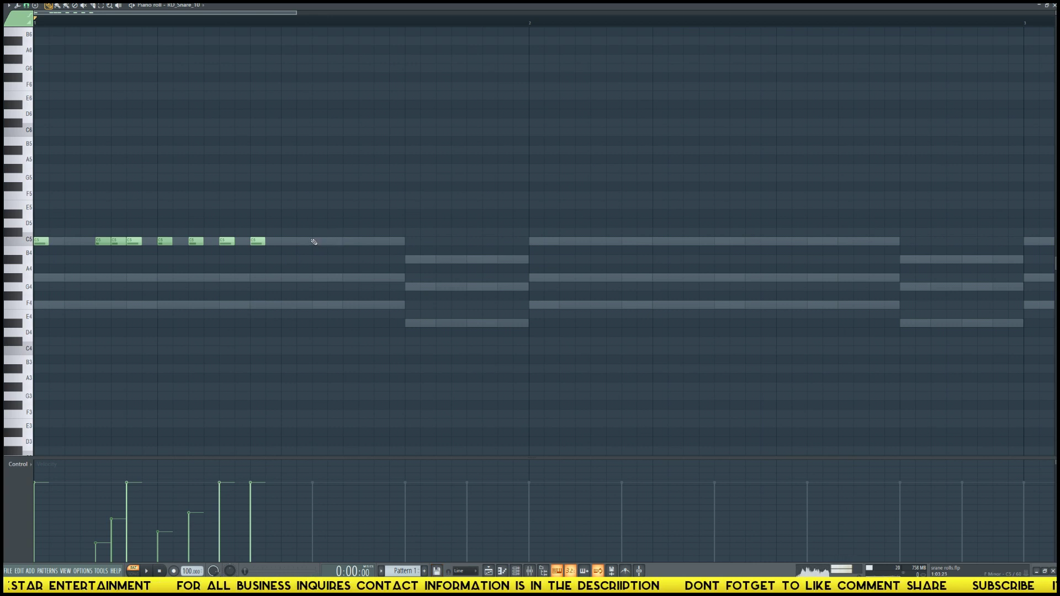
Add C5 notes at steps 9 and 10 of bar 1, lower the second one's velocity to roughly half, and play the pattern.
left_click(288, 241)
left_click(319, 241)
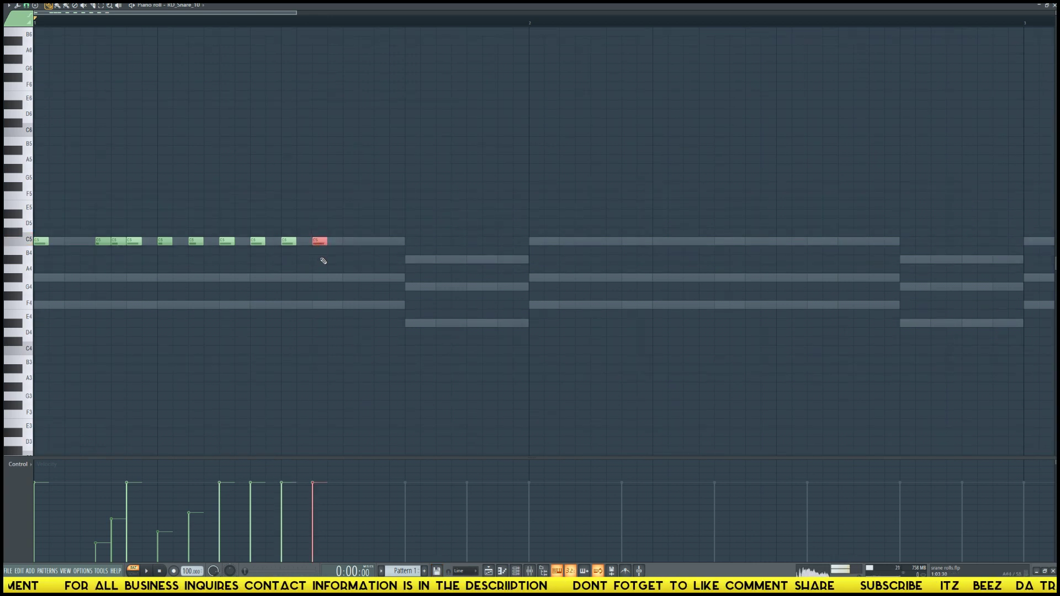
scroll(342, 271, "down", 7)
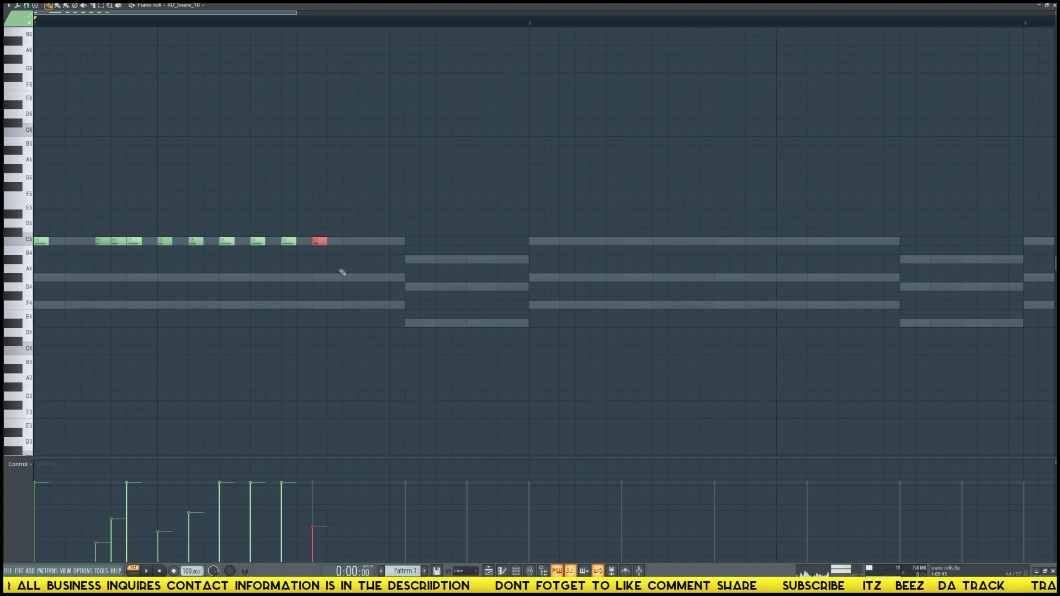
key("space")
key("space")
Shift the last two C5 notes one step later, to steps 10 and 11, and slightly raise the final note's velocity.
mouse_move(336, 236)
left_mouse_down()
mouse_move(288, 246)
mouse_move(347, 242)
left_mouse_up()
key("space")
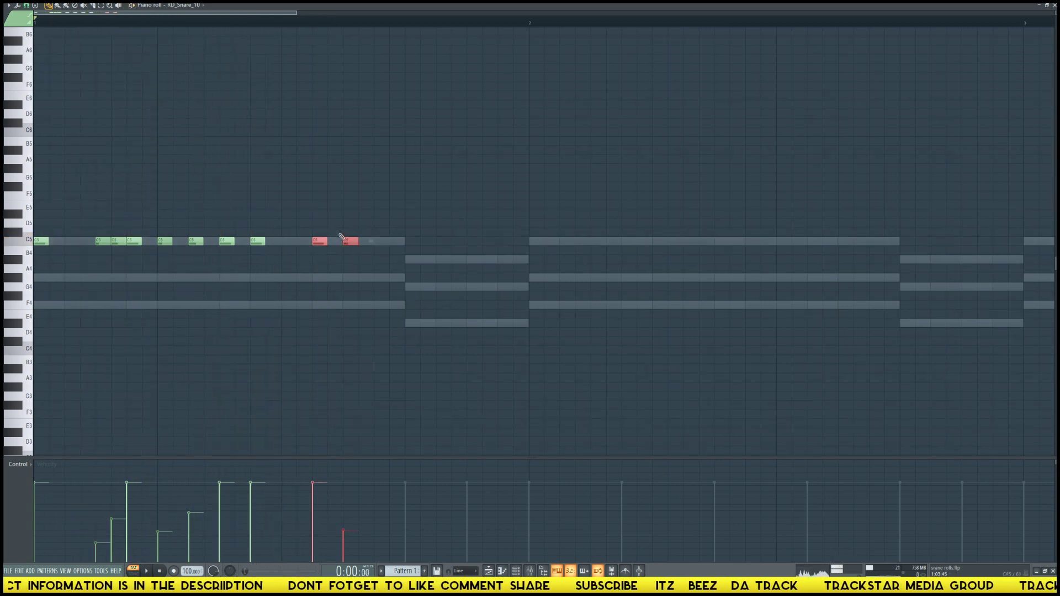
key("space")
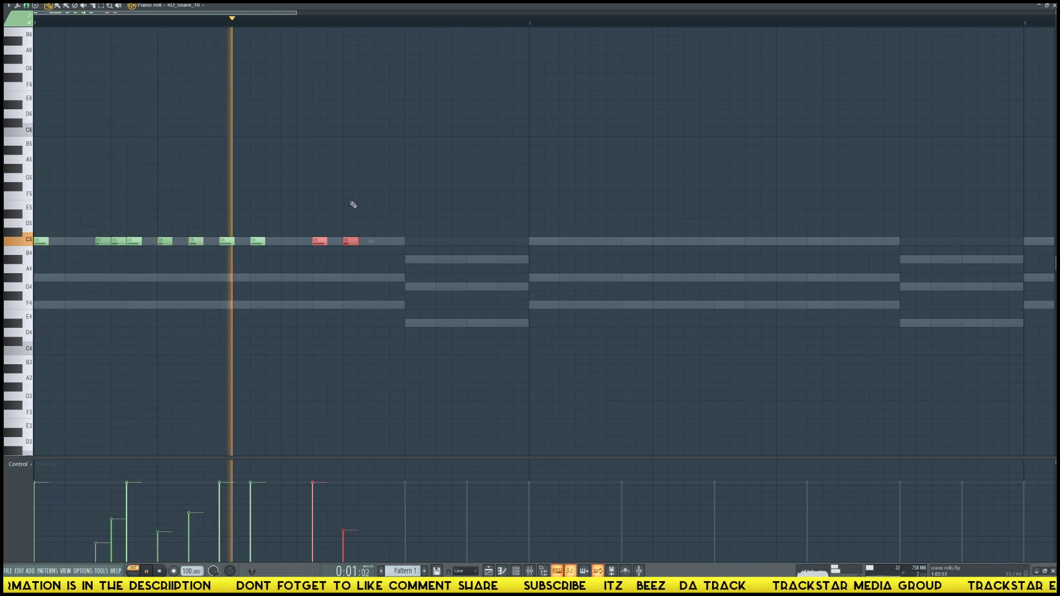
left_click(352, 241)
key("space")
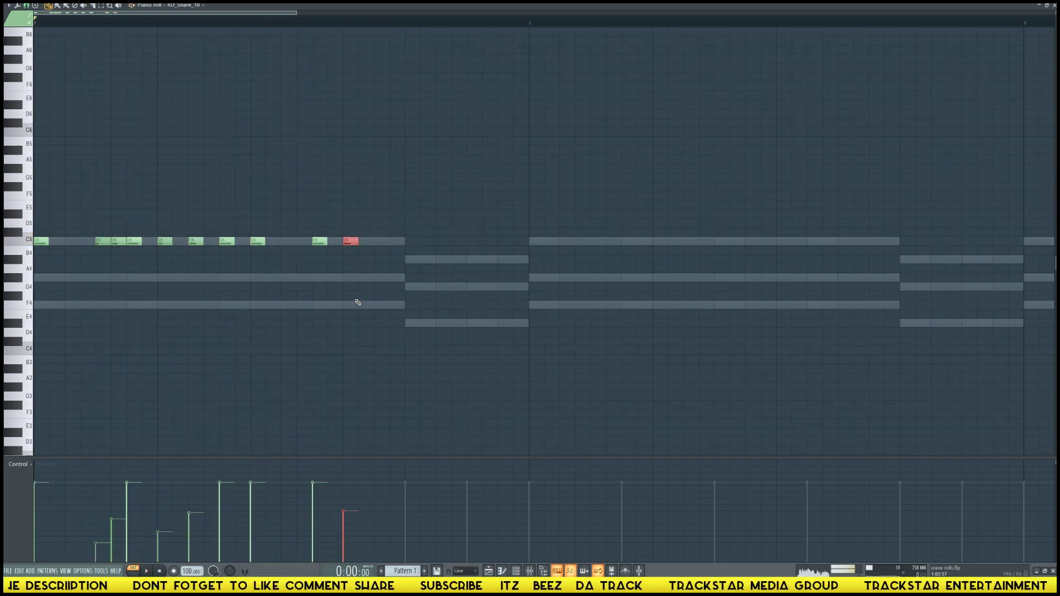
key("space")
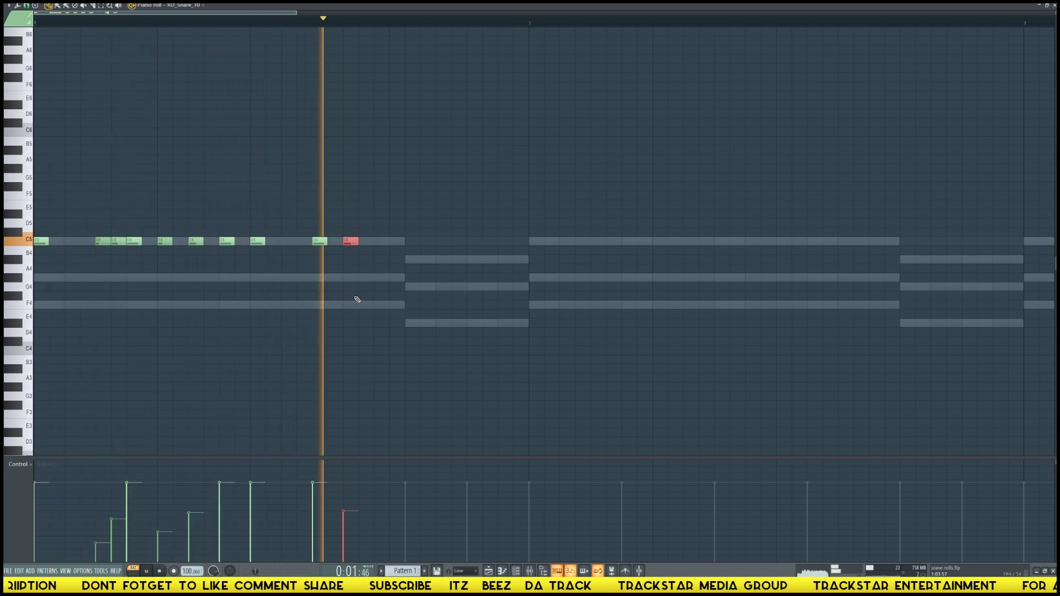
key("space")
Add C5 notes at steps 13 and 15 of bar 1, raise the last note's velocity slightly, and play the pattern.
left_click(412, 242)
left_click(467, 241)
left_click_drag(512, 254, 465, 191)
scroll(499, 328, "up", 3)
key("space")
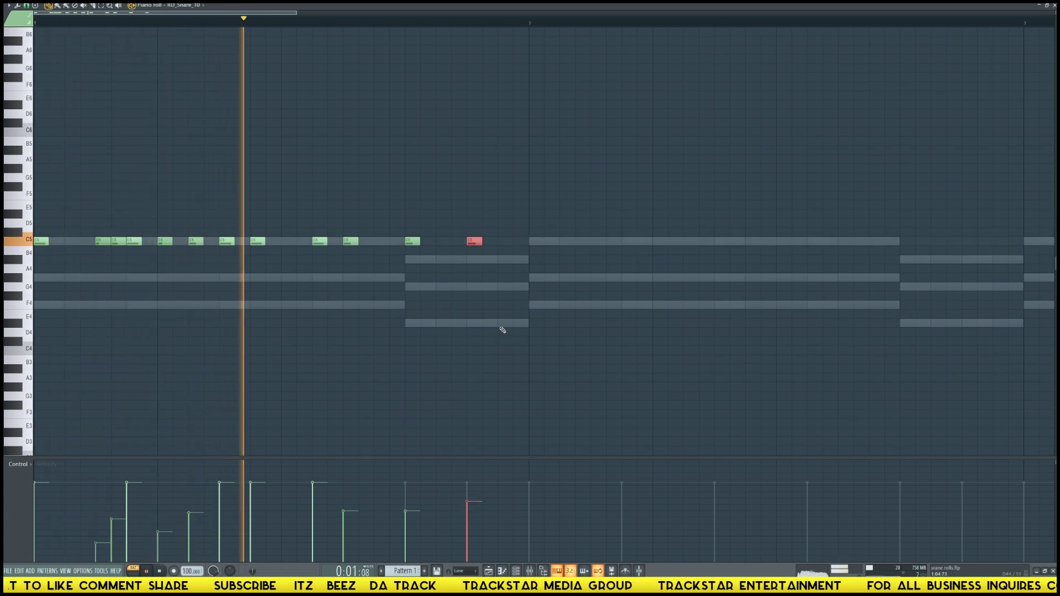
key("space")
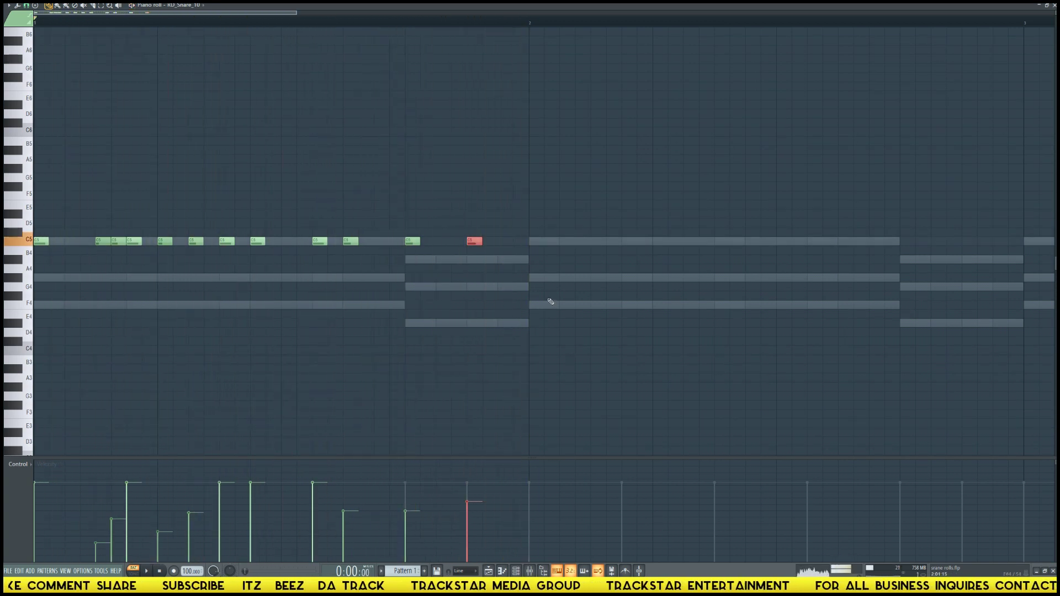
Select all the C5 snare notes in bar 1 and copy them to the start of bar 2.
left_click_drag(549, 167, 17, 281)
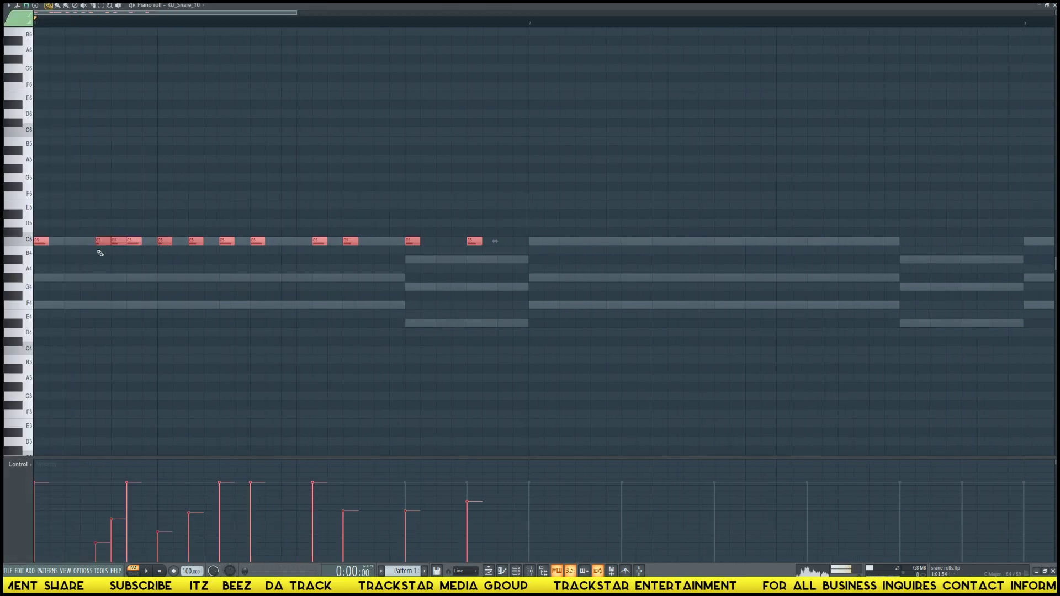
left_click_drag(45, 241, 535, 232)
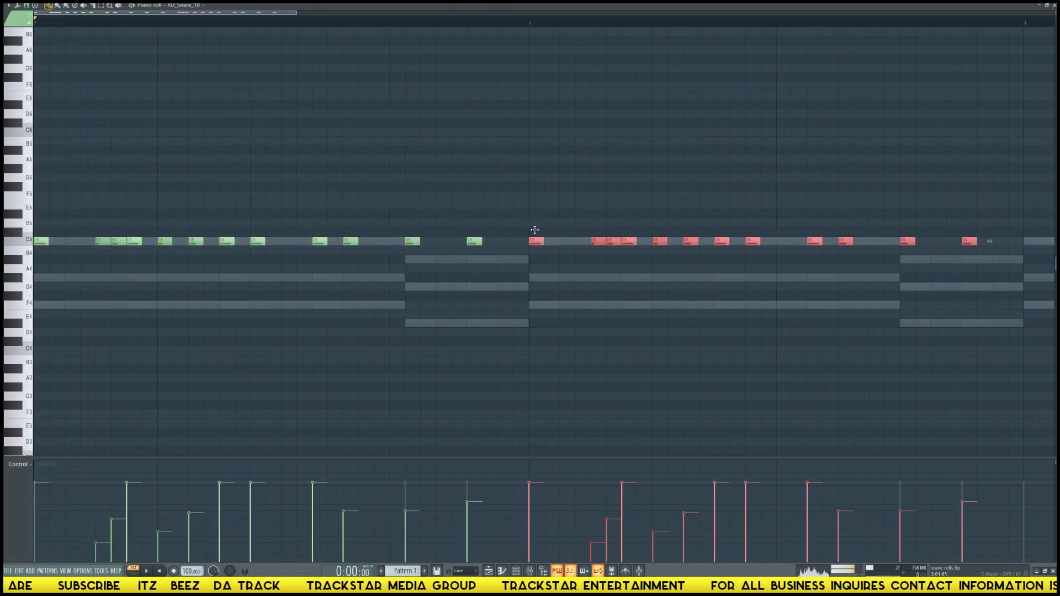
scroll(578, 22, "down", 5)
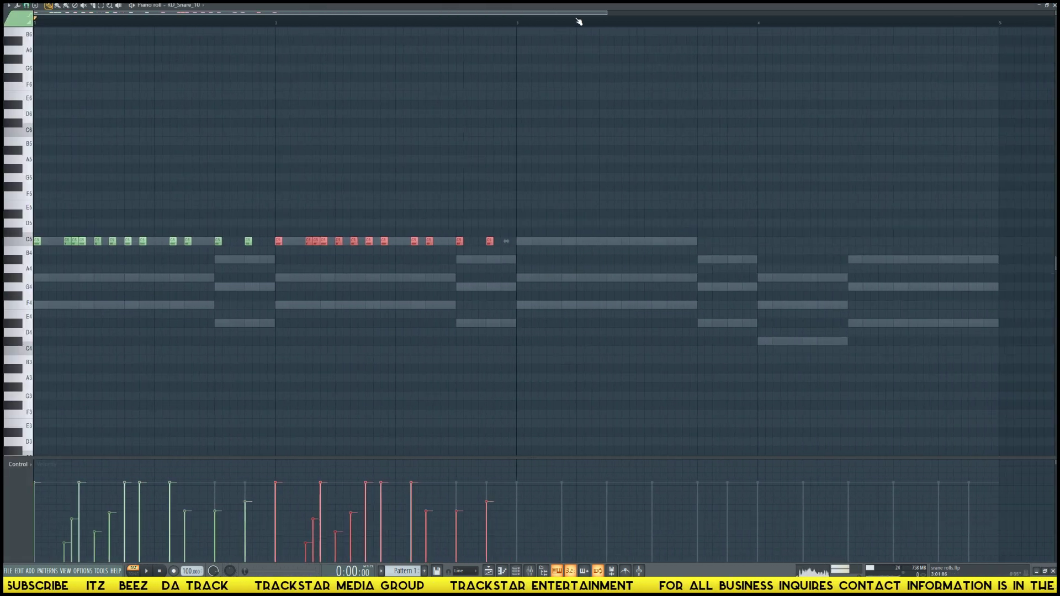
Add two back-to-back short C5 snare notes on step 16 of bar 2 while the pattern plays.
left_click(531, 320)
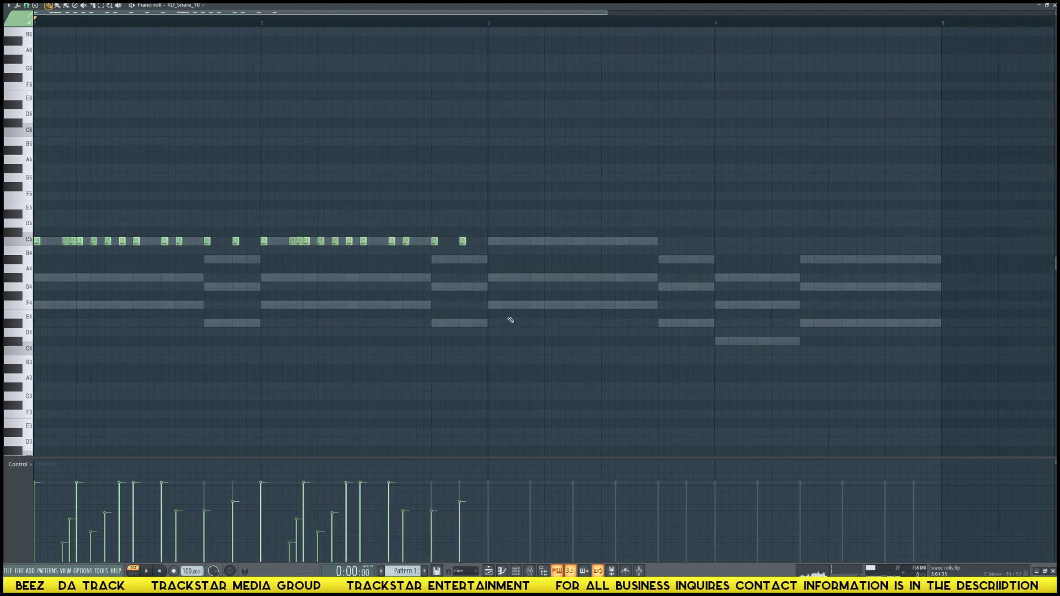
scroll(607, 287, "up", 5)
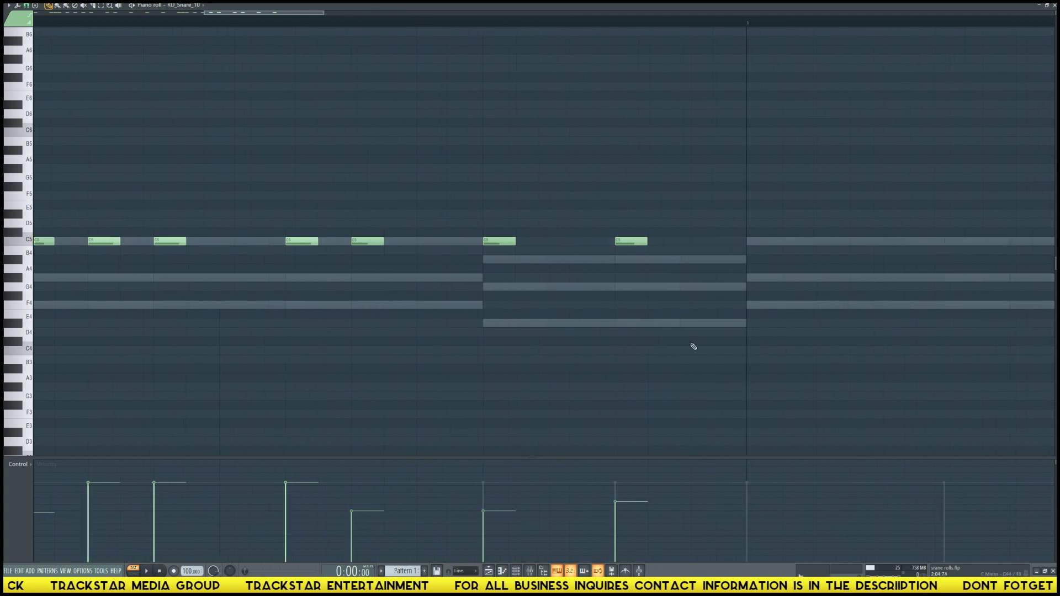
key("space")
left_click(688, 243)
left_click(723, 243)
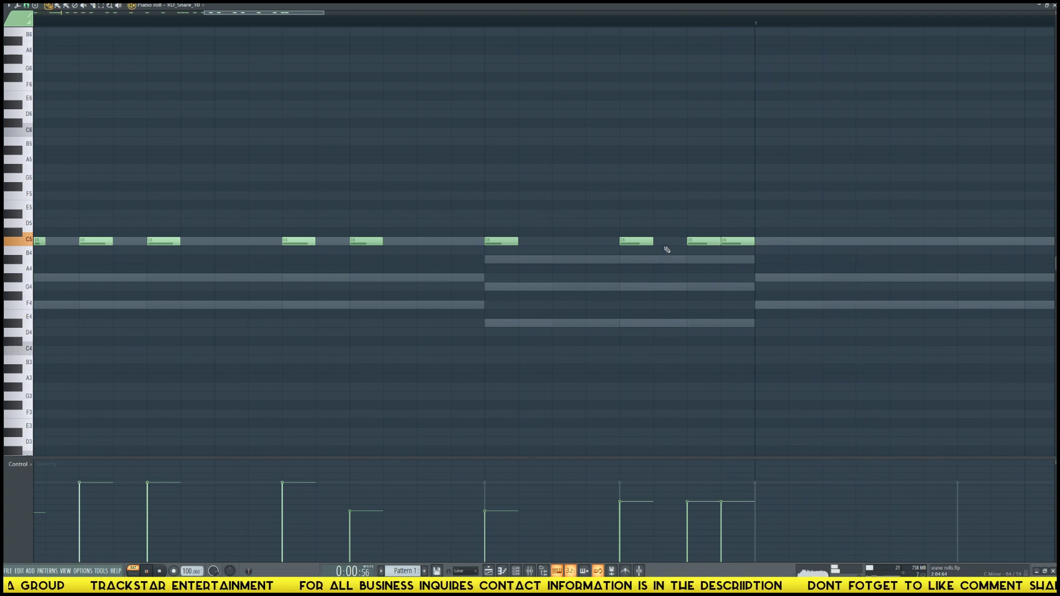
Stop playback, duplicate the two-bar snare pattern into bars 3 and 4, and clear the selection.
scroll(667, 249, "down", 4)
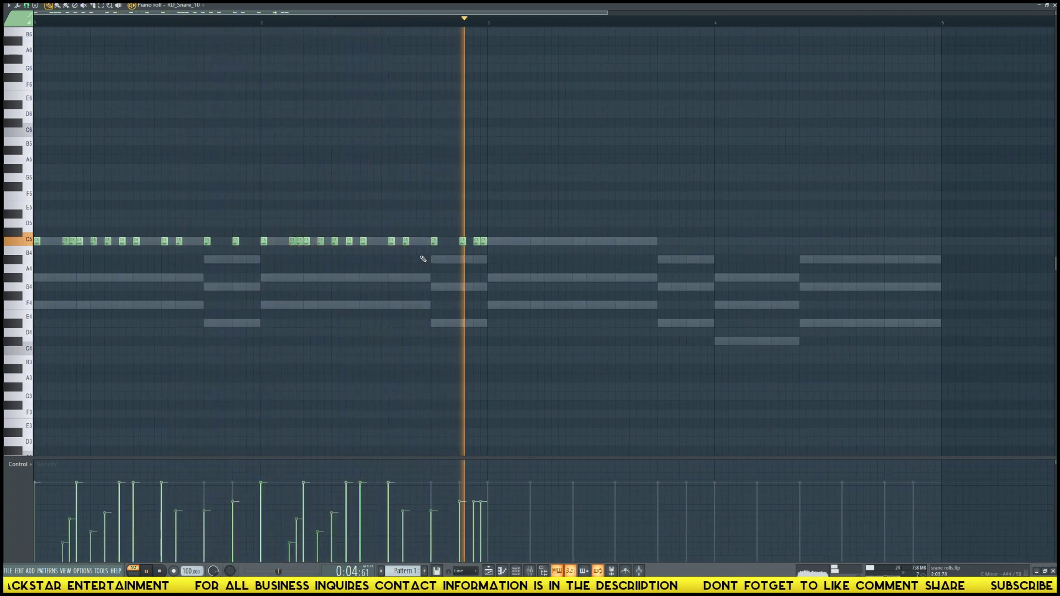
key("space")
key("ctrl+b")
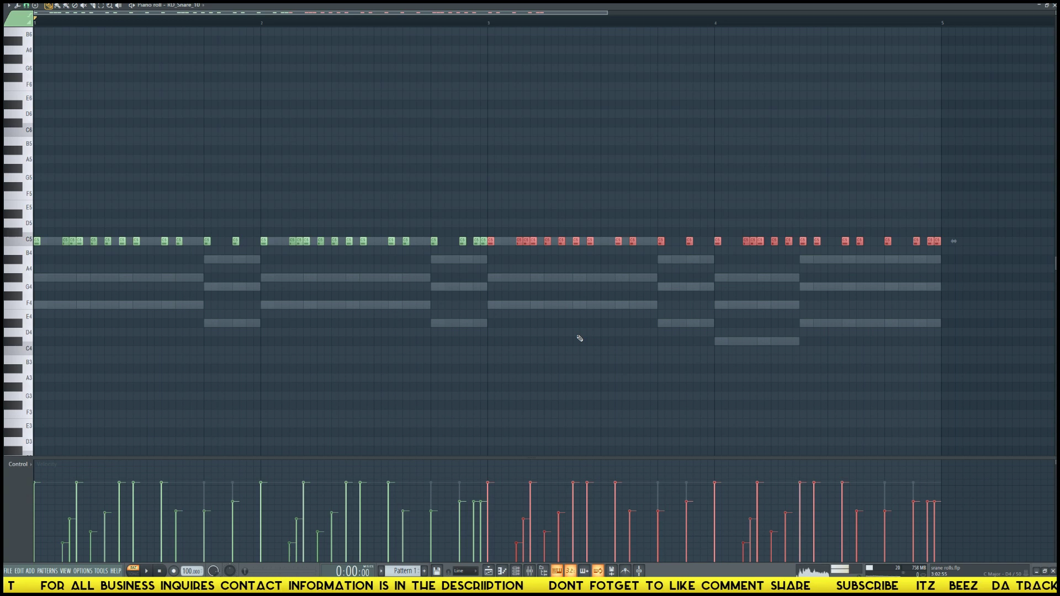
key("ctrl+d")
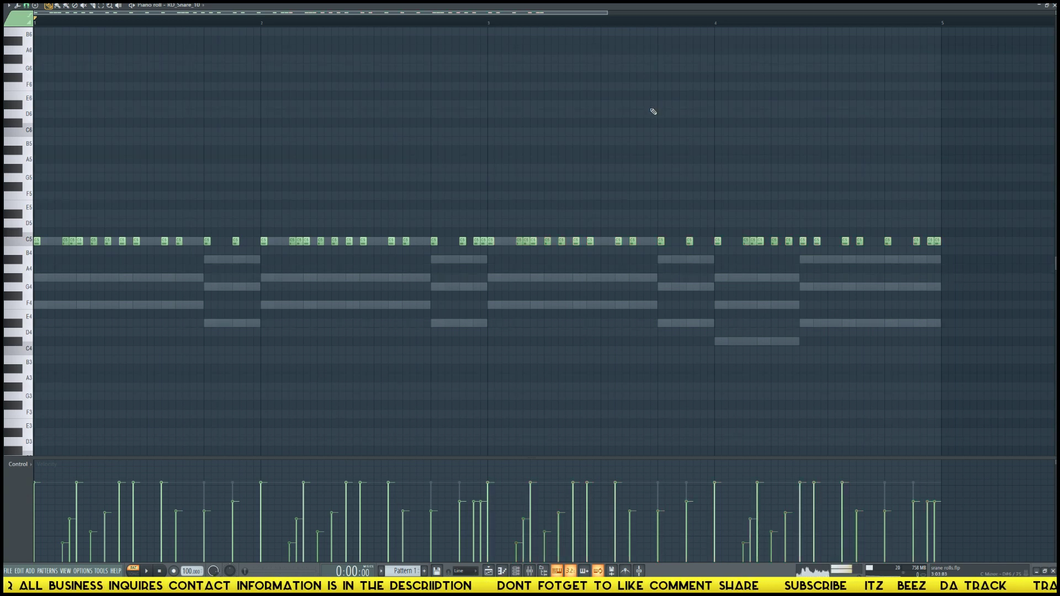
Open the Purity channel's piano roll at its low octaves, around C2.
key("F6")
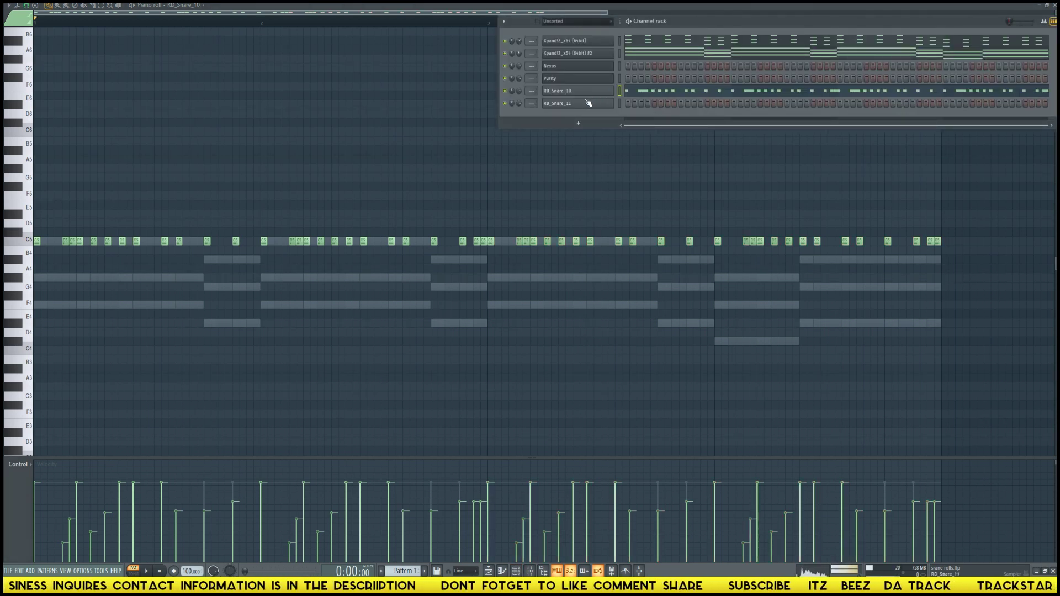
right_click(612, 78)
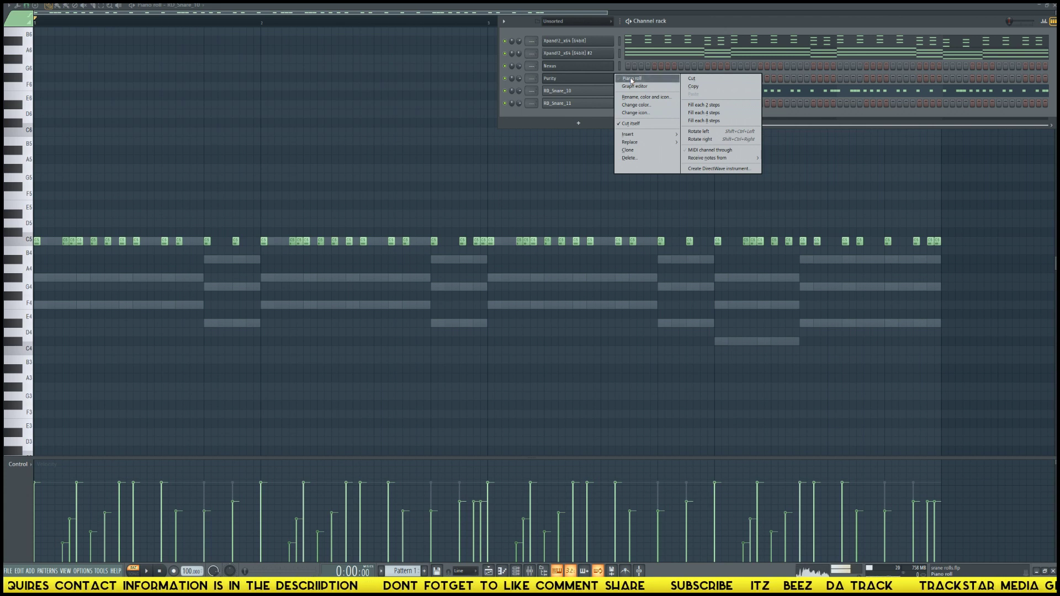
left_click(632, 80)
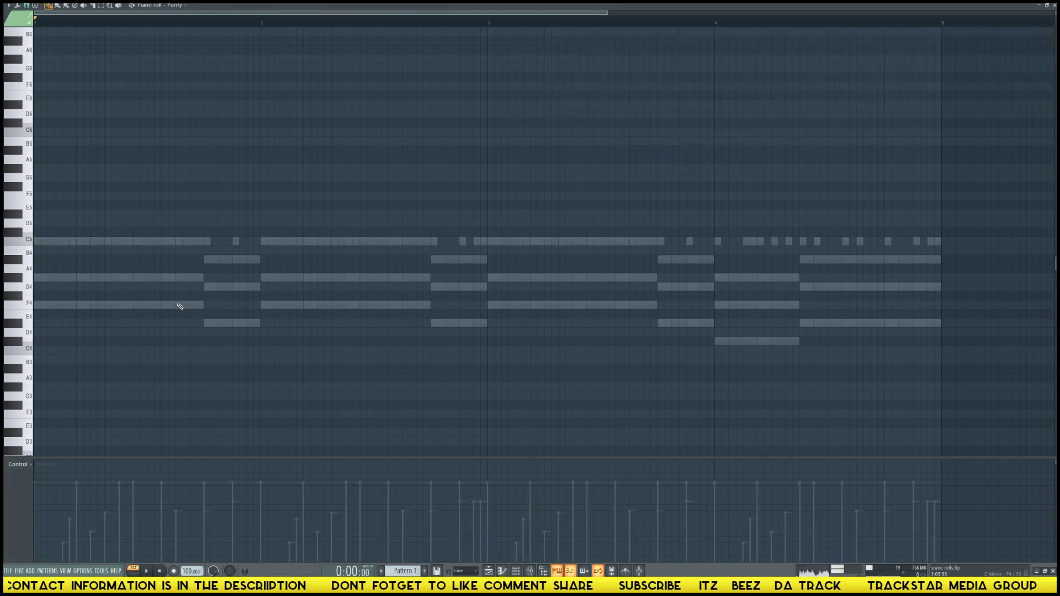
scroll(226, 321, "down", 8)
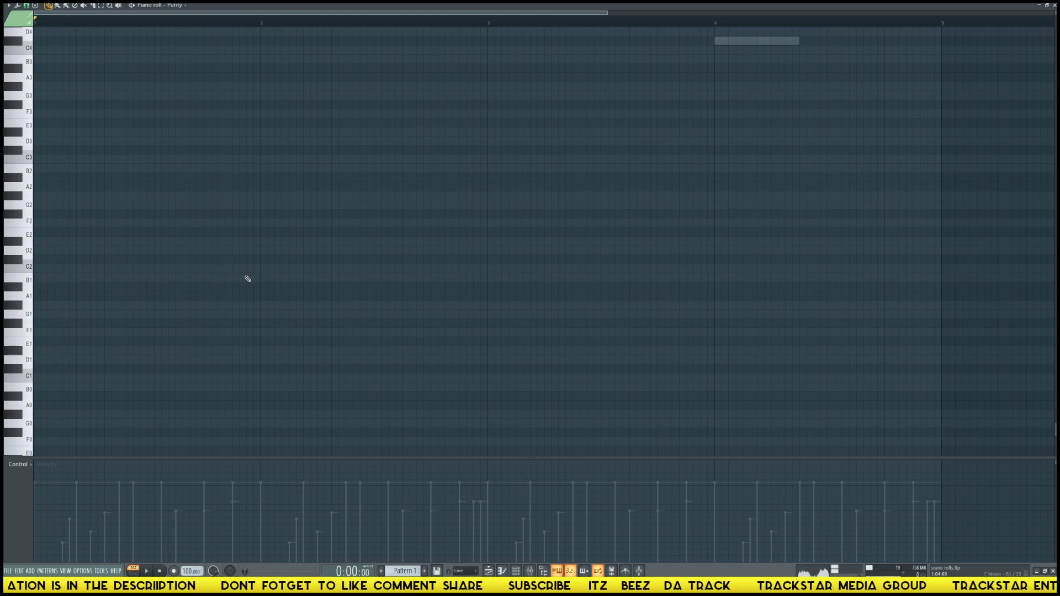
Draw a one-step note on step 16 of bar 1 and place it at C#2 during playback.
key("space")
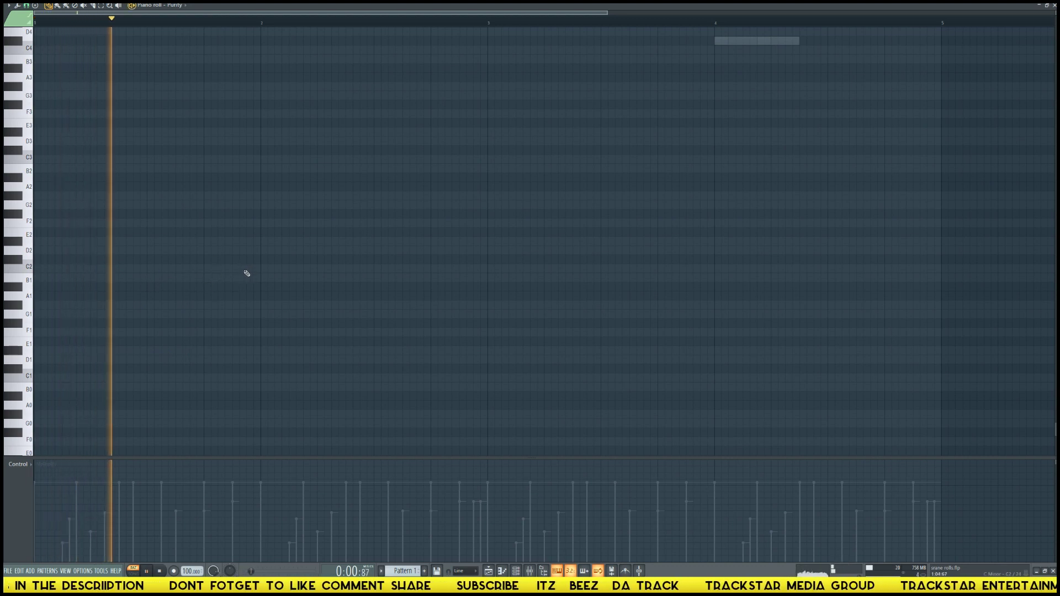
left_click(247, 269)
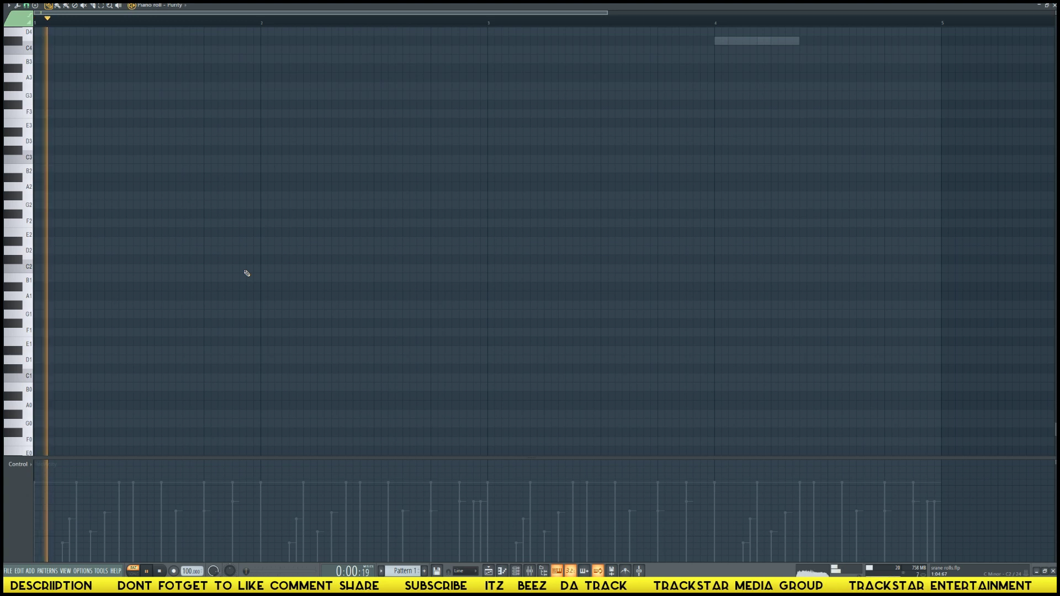
left_click_drag(251, 269, 260, 270)
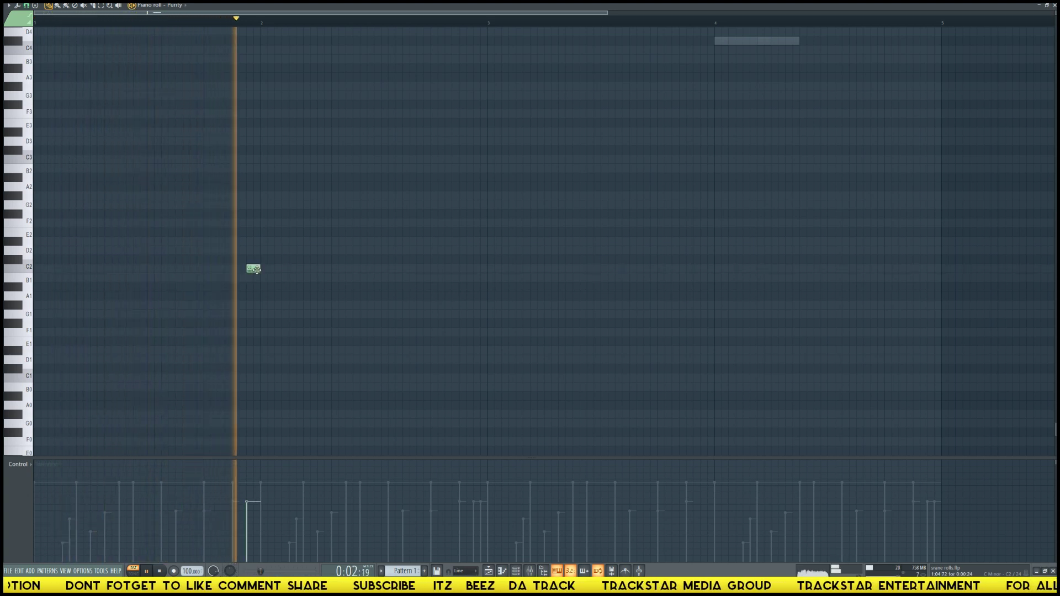
left_click_drag(254, 269, 253, 260)
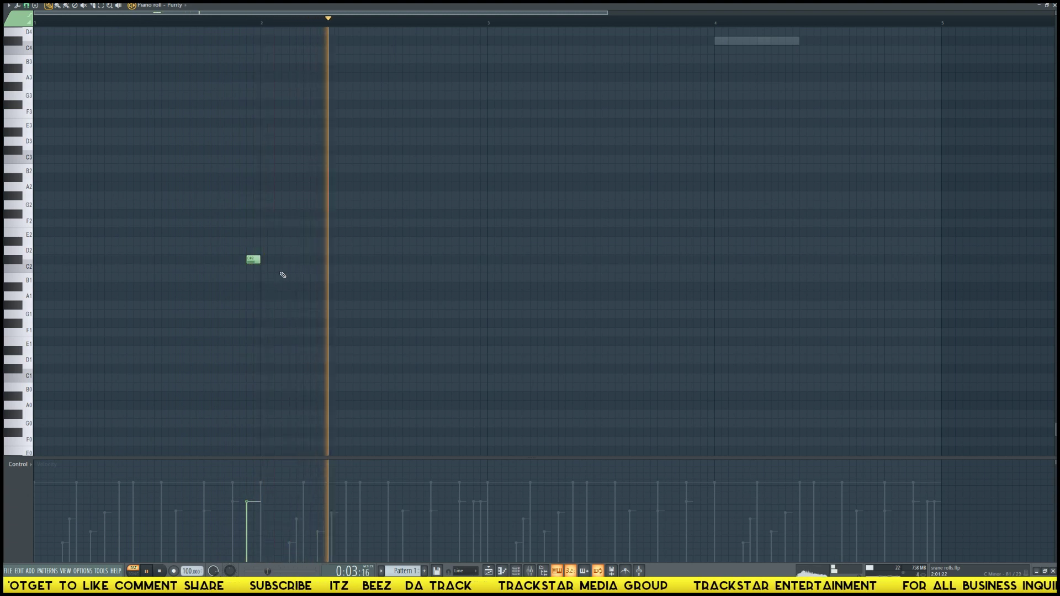
Add a C#2 note filling the last beat of bar 2, and play the pattern.
left_click(411, 260)
key("space")
left_click_drag(417, 260, 488, 262)
key("space")
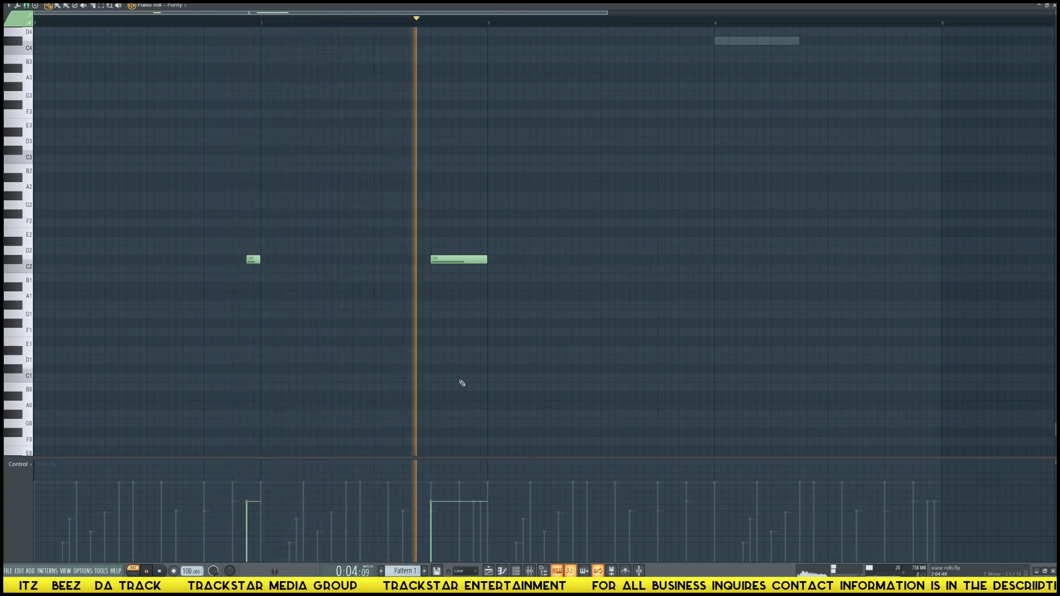
key("space")
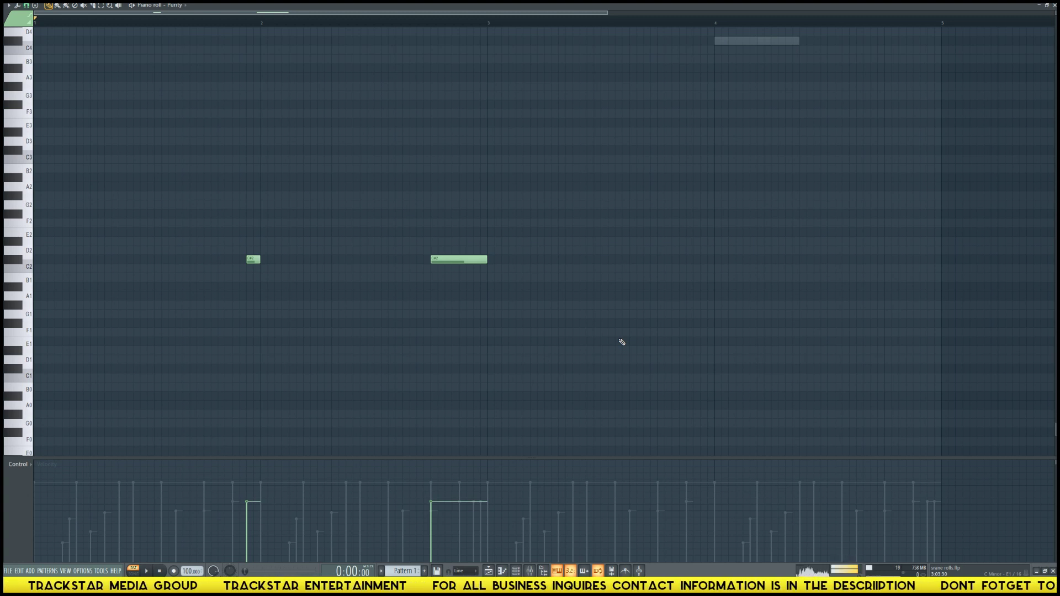
Duplicate both C#2 notes from bars 1 and 2 into bars 3 and 4, and clear the selection.
key("ctrl+a")
scroll(621, 342, "down", 1)
left_click_drag(463, 242, 915, 248)
key("ctrl+d")
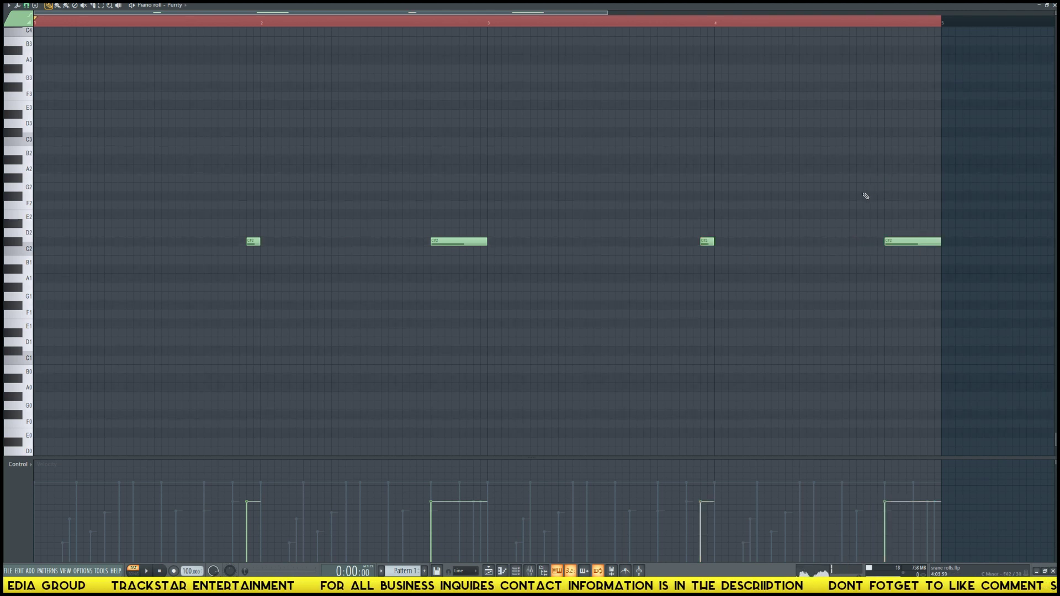
Return to the piano roll of the RD_Snare_10 channel, focusing on the first bars.
key("F6")
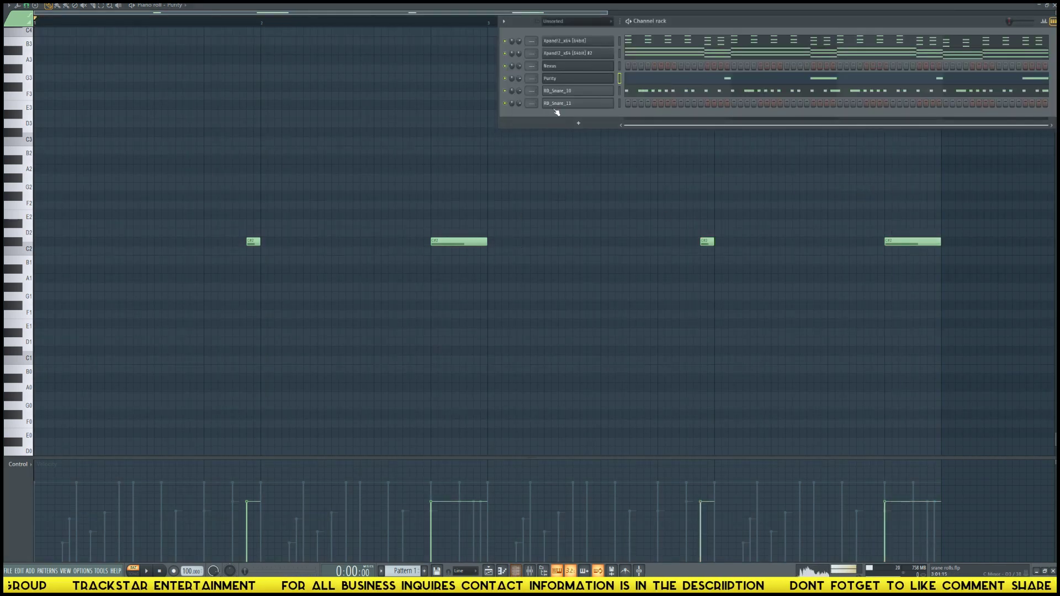
left_click(706, 90)
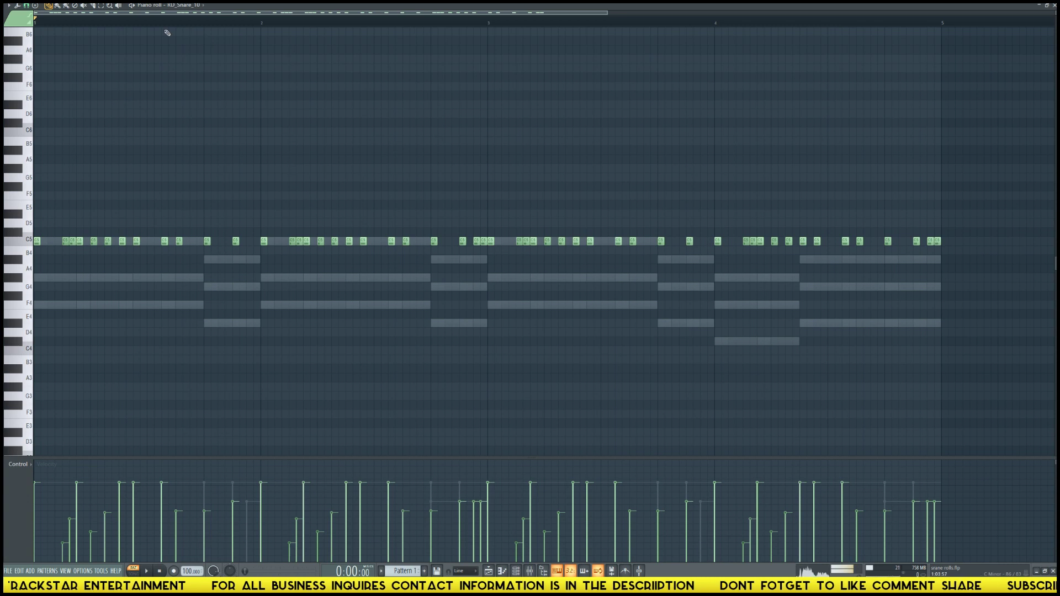
scroll(60, 30, "up", 4)
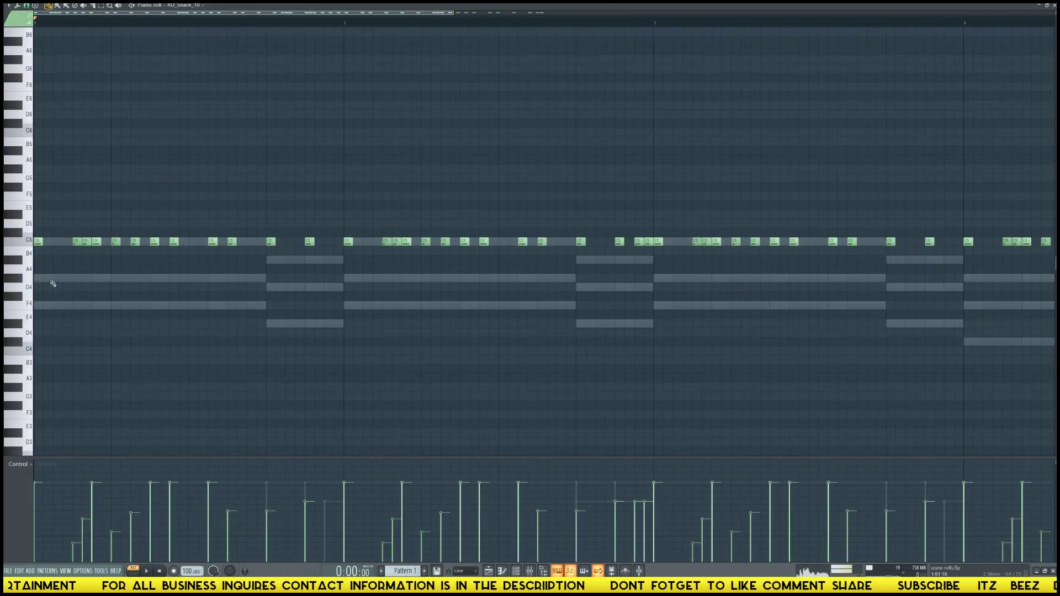
Add a short C5 note at step 2 of bar 1, ramp the first four notes' velocities upward from low, and play the pattern.
left_click(53, 243)
right_click(62, 243)
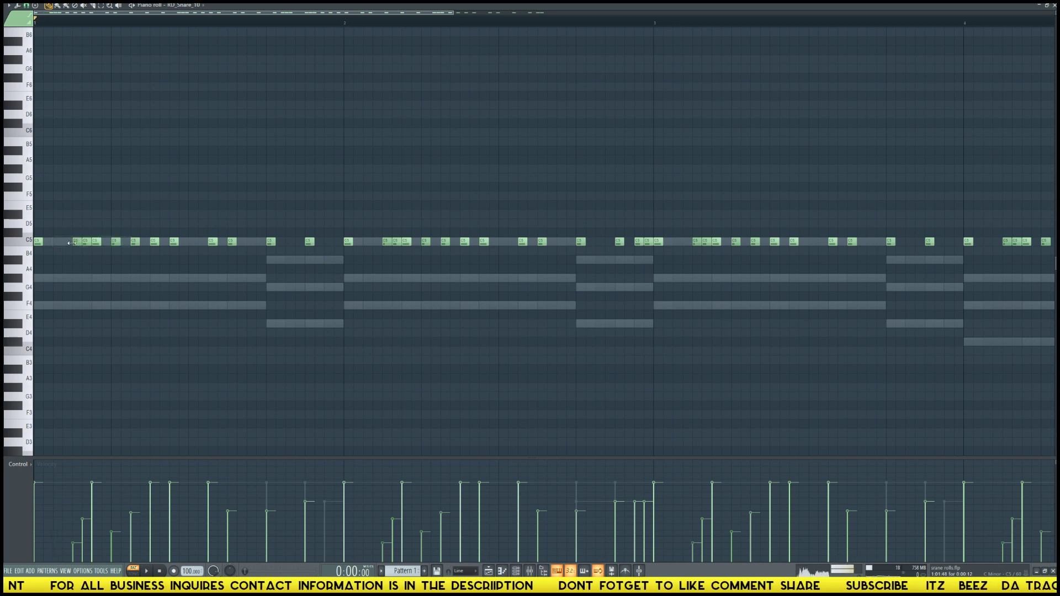
left_click(53, 243)
left_click_drag(34, 238, 63, 249)
left_click_drag(44, 547, 88, 512)
left_click(95, 392)
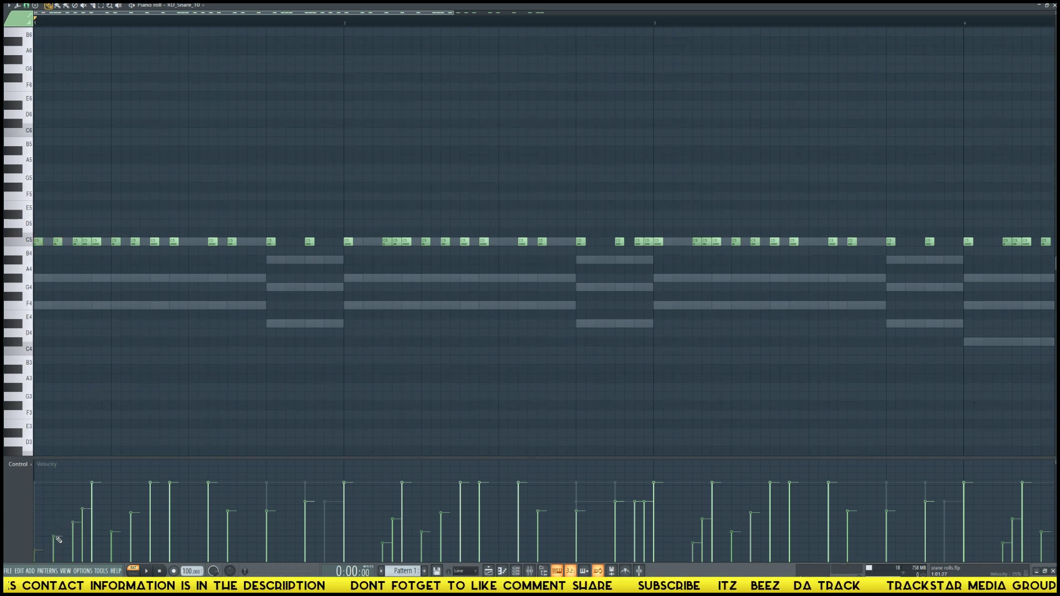
key("space")
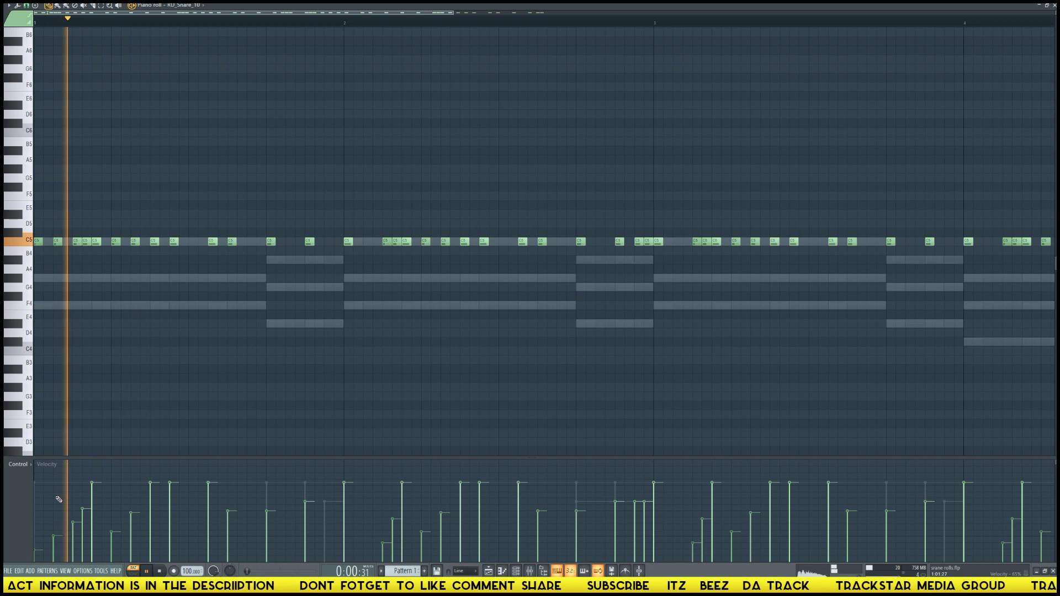
key("space")
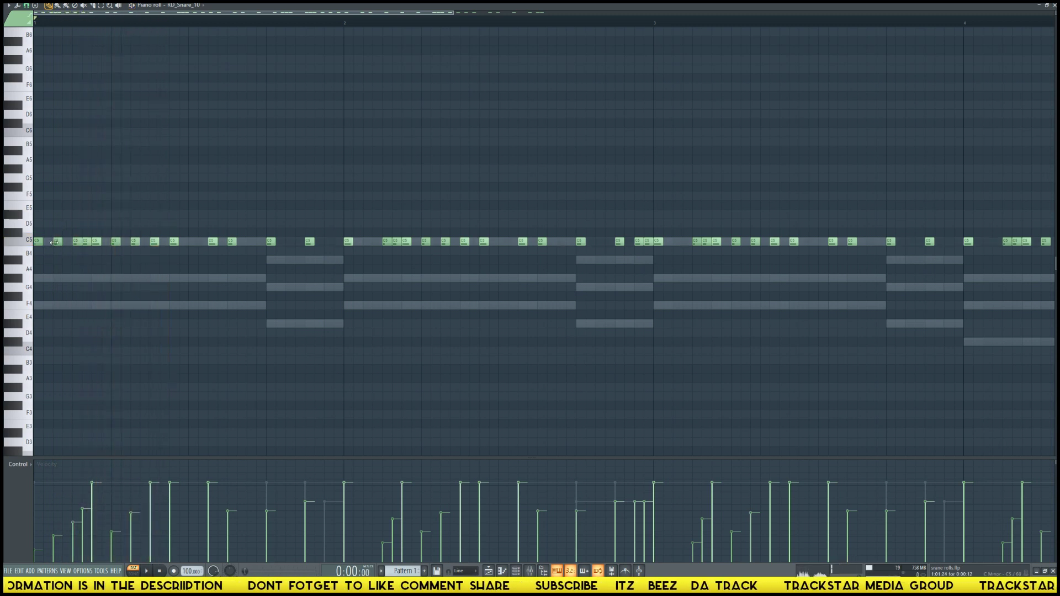
Shift the C5 note at step 2 of bar 1 half a step later, against the following roll, and play it.
left_click_drag(57, 243, 63, 243)
key("ctrl+z")
key("space")
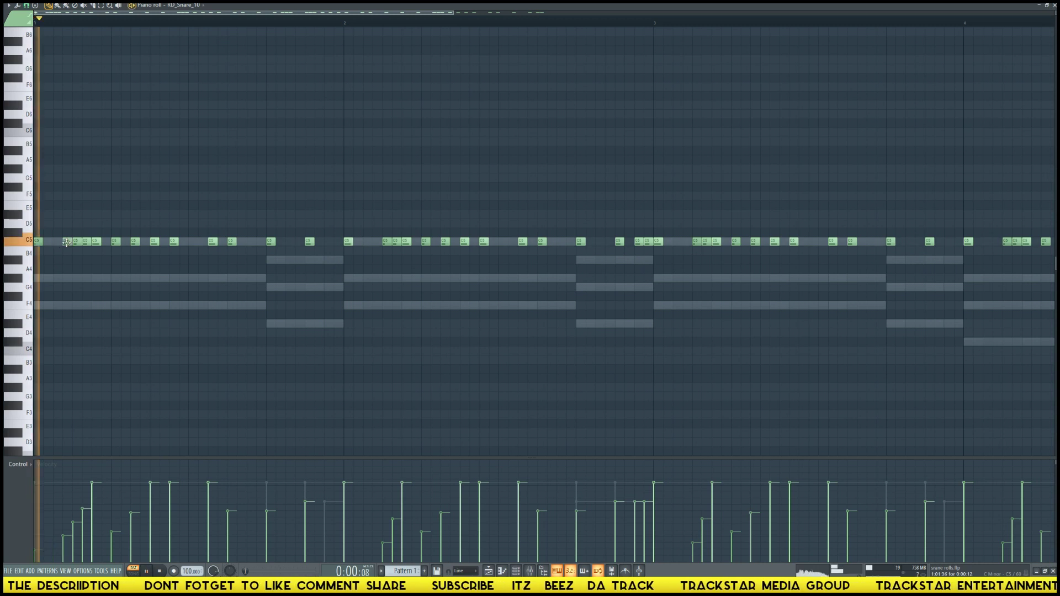
key("space")
Select the first C5 note of bar 1, raise its velocity to full, and play the pattern.
left_click(38, 242)
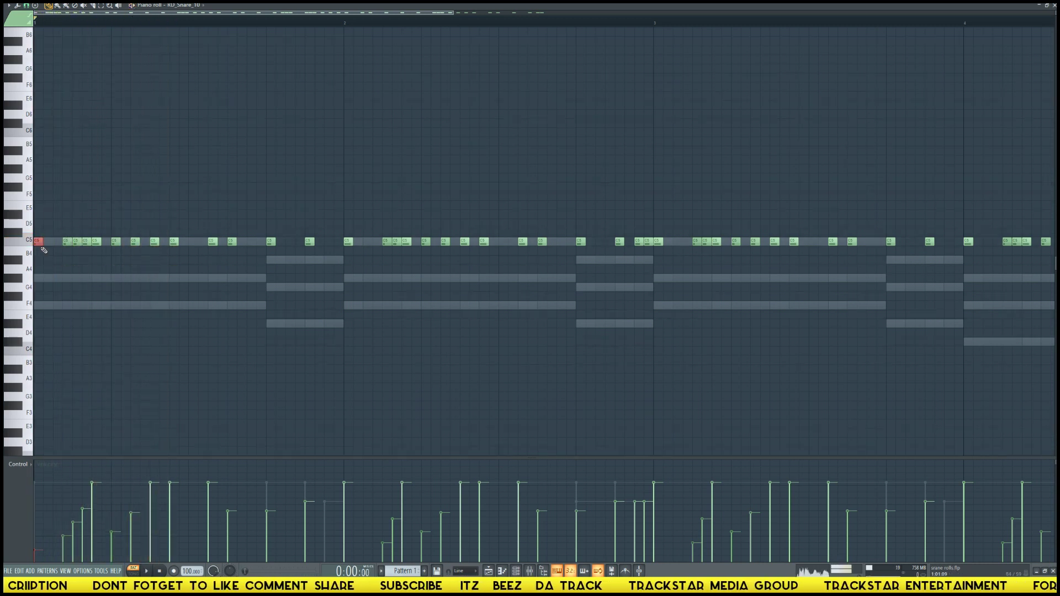
scroll(44, 250, "up", 5)
key("space")
key("space")
key("space")
key("space")
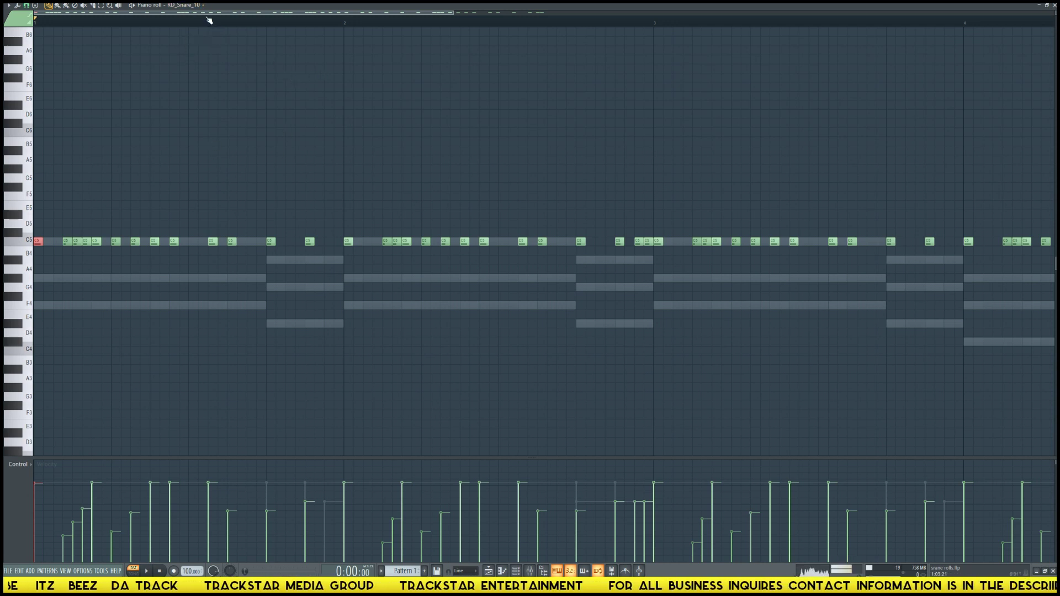
Chop the C5 note at step 15 of bar 1 into two equal notes by reducing the chopper's time multiplier.
key("space")
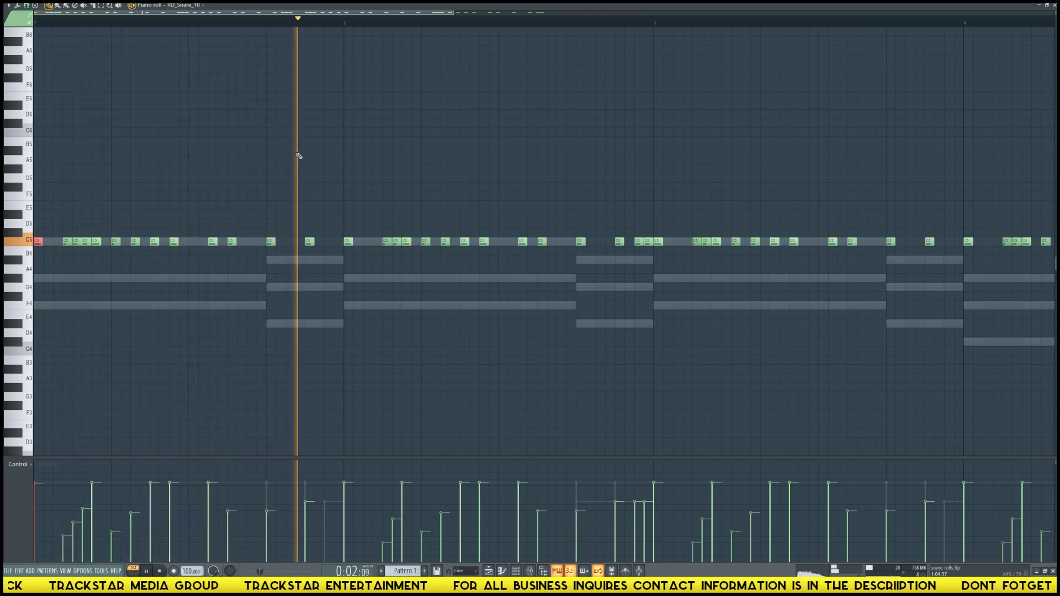
left_click(310, 242)
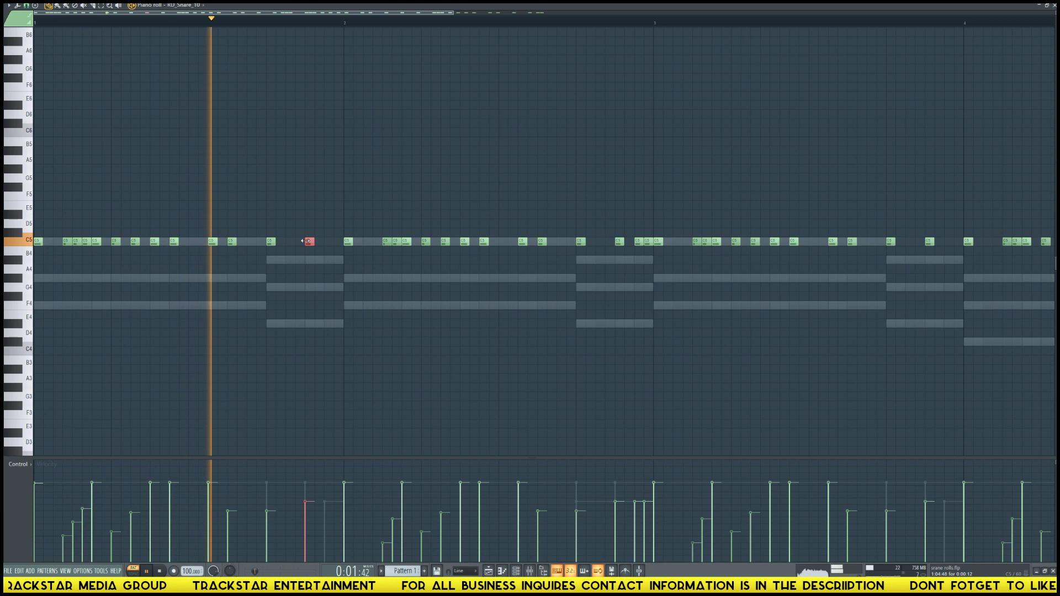
key("space")
key("space")
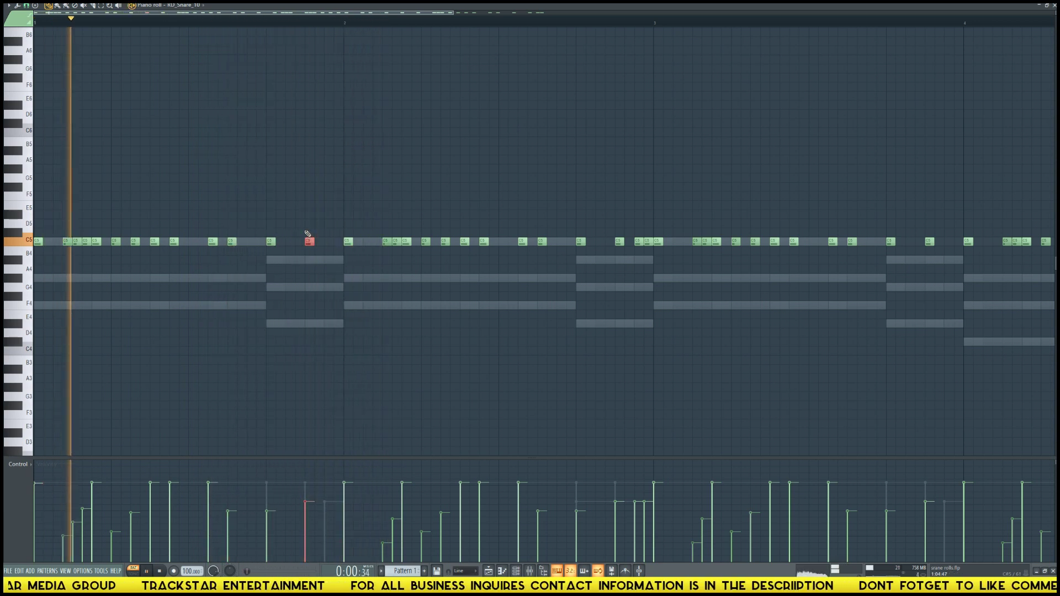
key("alt+u")
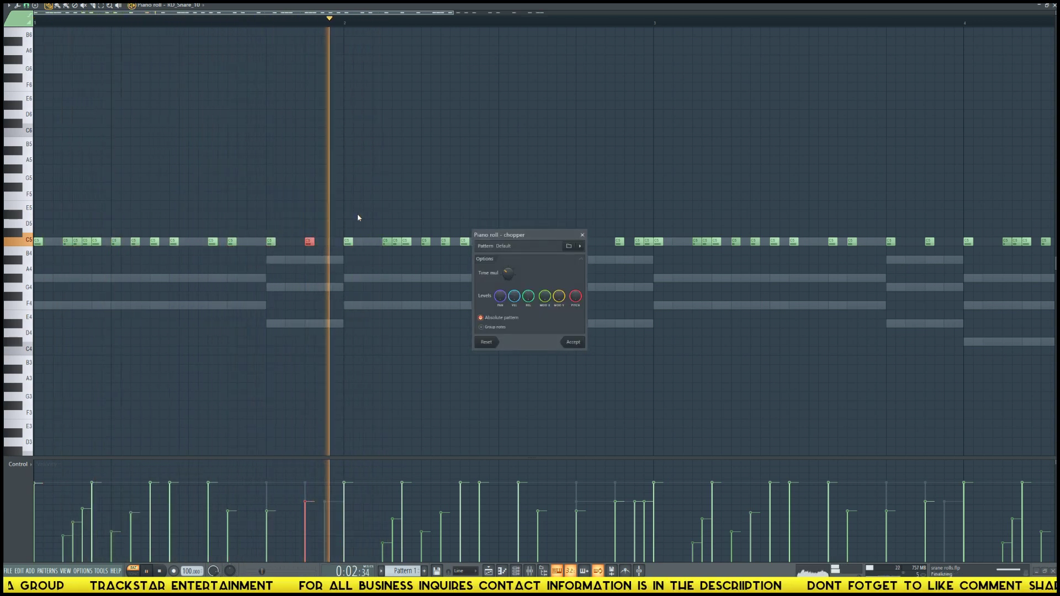
left_click_drag(507, 274, 503, 279)
key("Return")
key("space")
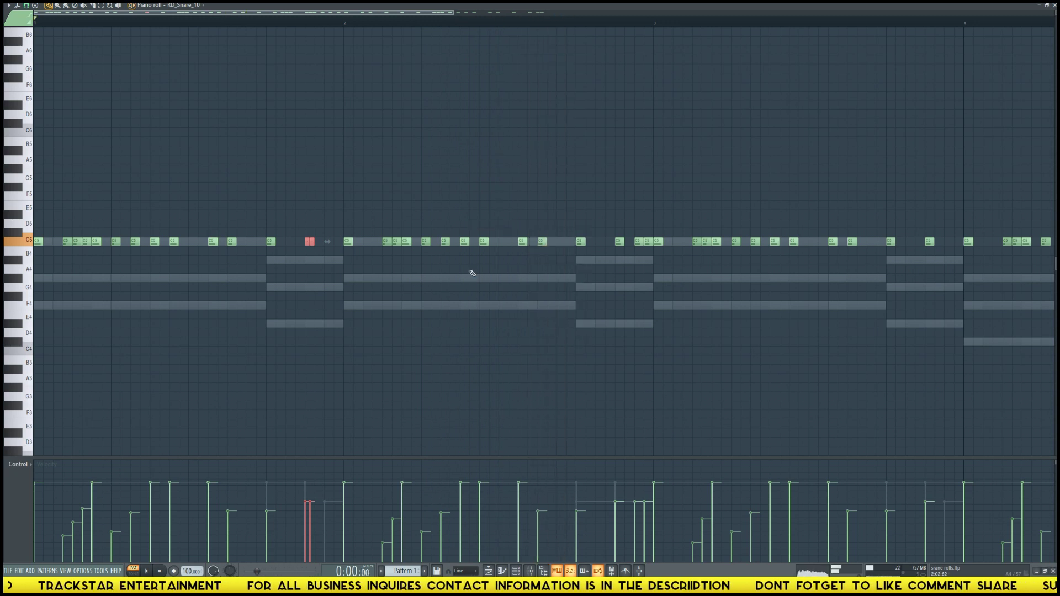
Replace the C5 note at step 13 of bar 1 with a copy of the chopped pair from step 15, and play it.
right_click(271, 242)
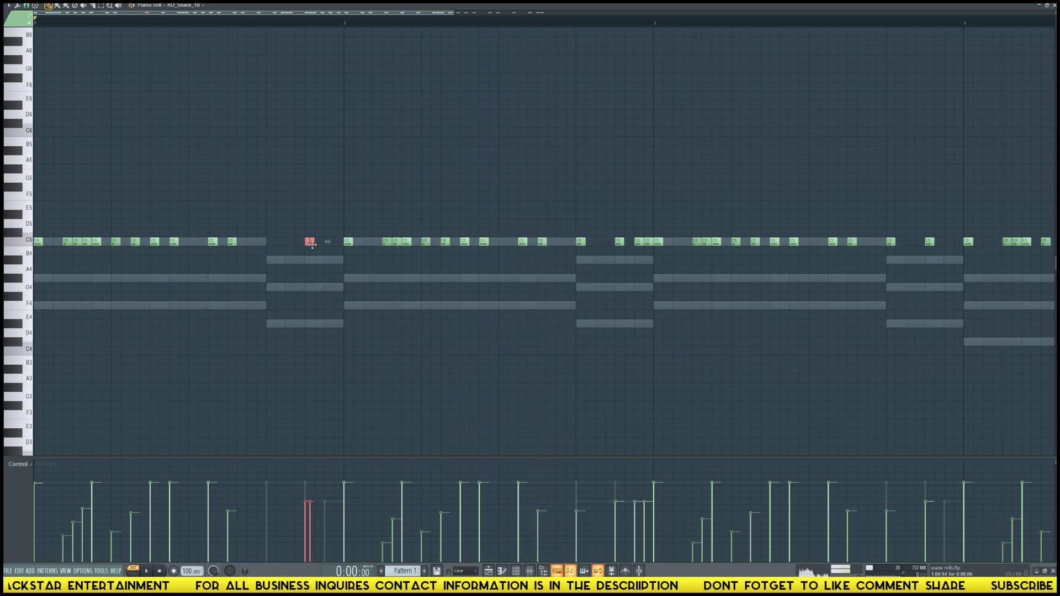
left_click_drag(310, 243, 274, 243)
key("space")
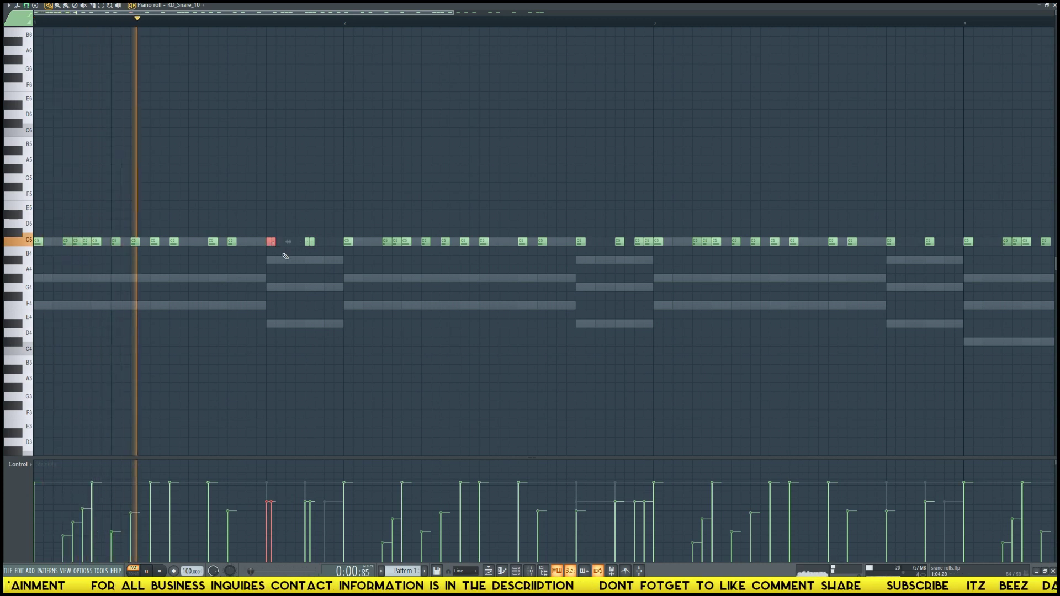
key("space")
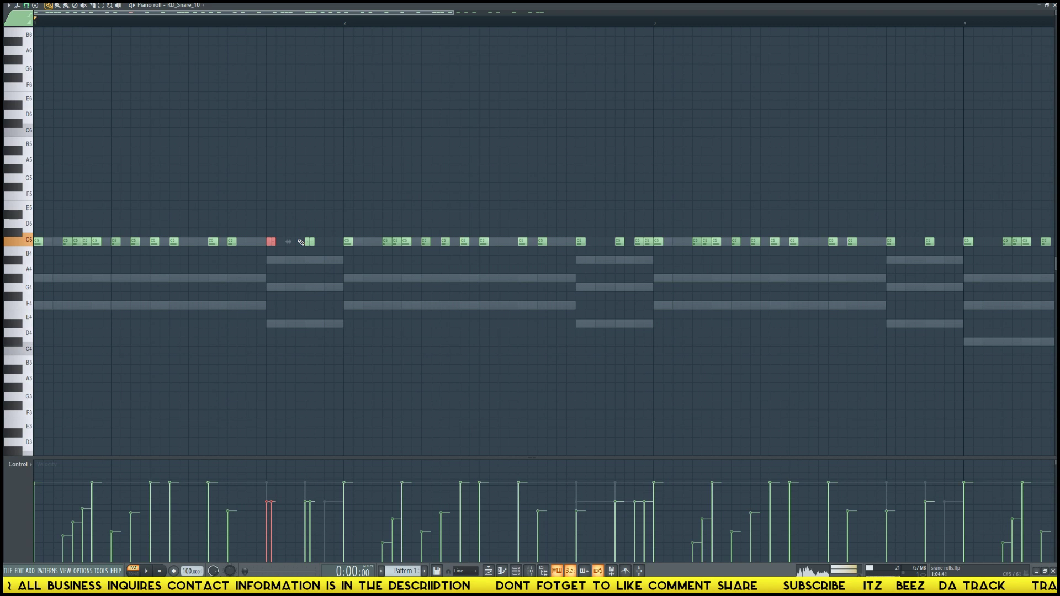
Play the last beat of bar 1, and add C5 notes at step 14 with low velocity and step 16 with full velocity.
left_click_drag(272, 22, 348, 26)
key("space")
key("space")
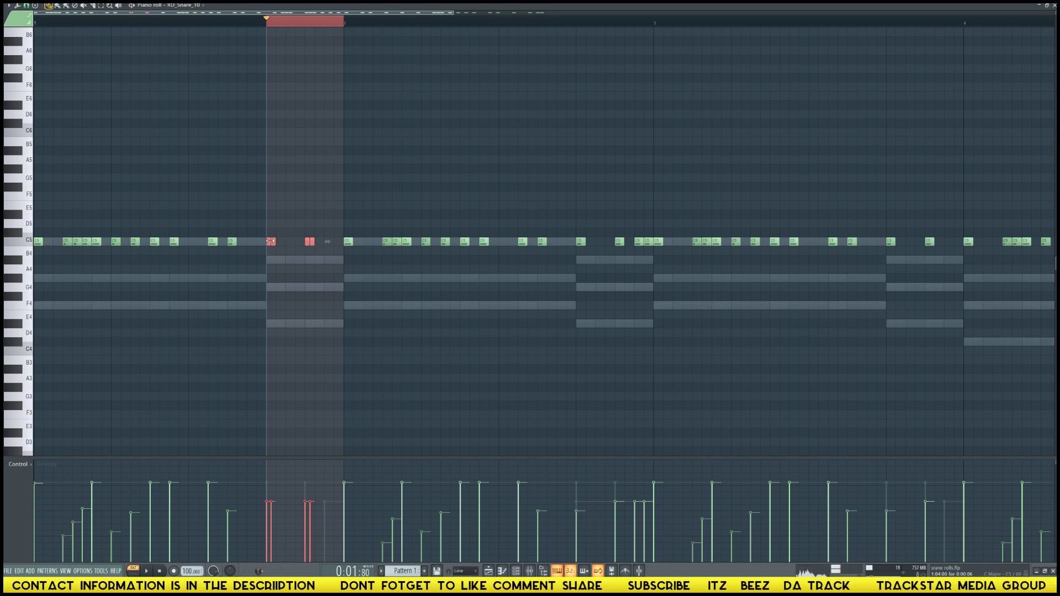
left_click(288, 243)
left_click(327, 243)
left_click(288, 242)
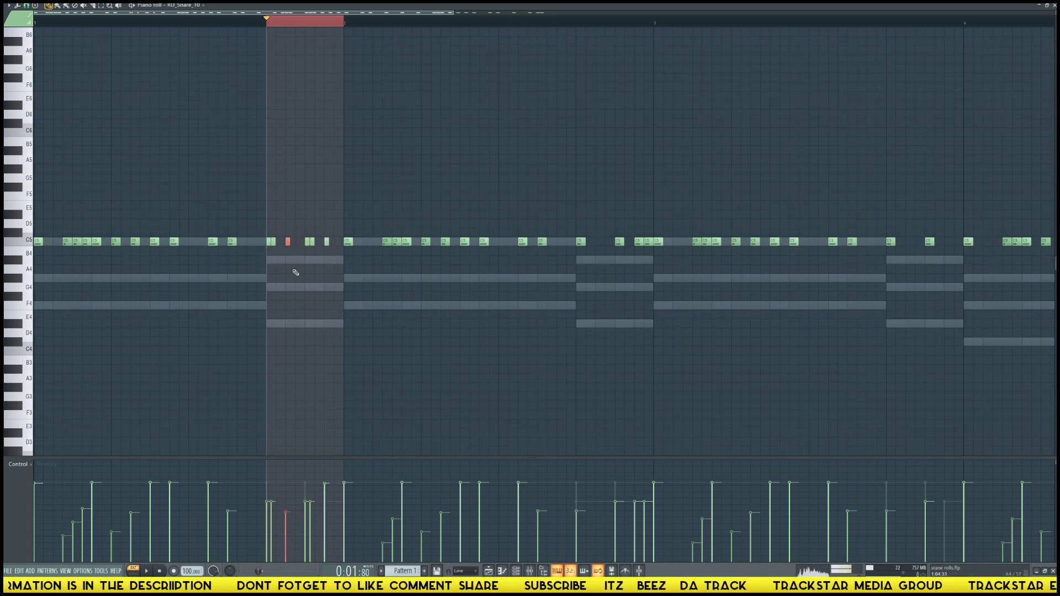
left_click(327, 242)
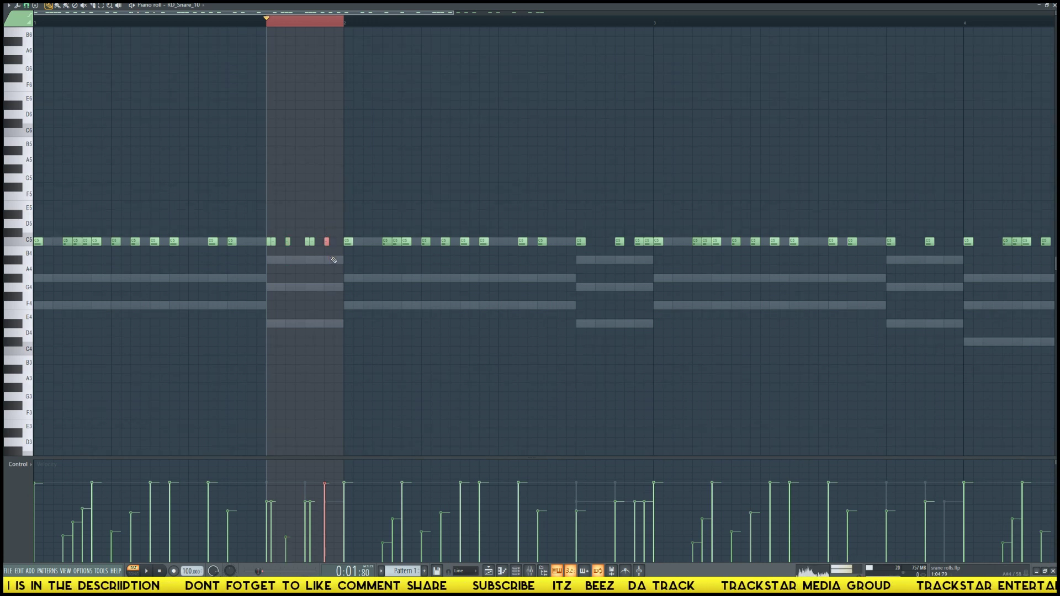
Slightly lower the velocity of the chopped pair at step 13 of bar 1 and of the first chopped note at step 15, and play.
scroll(331, 258, "down", 1)
left_click_drag(238, 228, 252, 248)
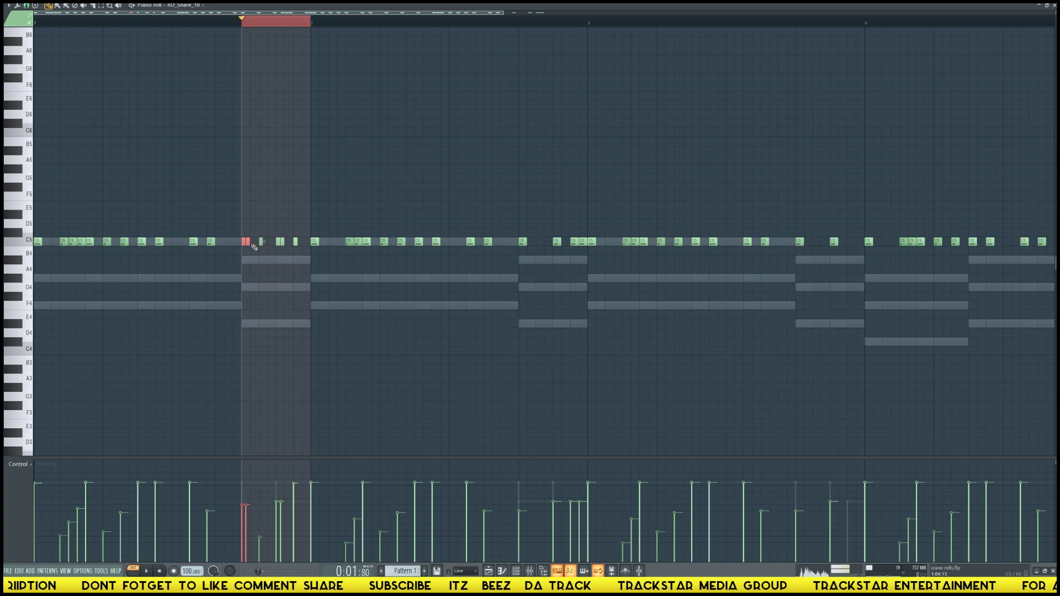
left_click_drag(273, 238, 285, 251)
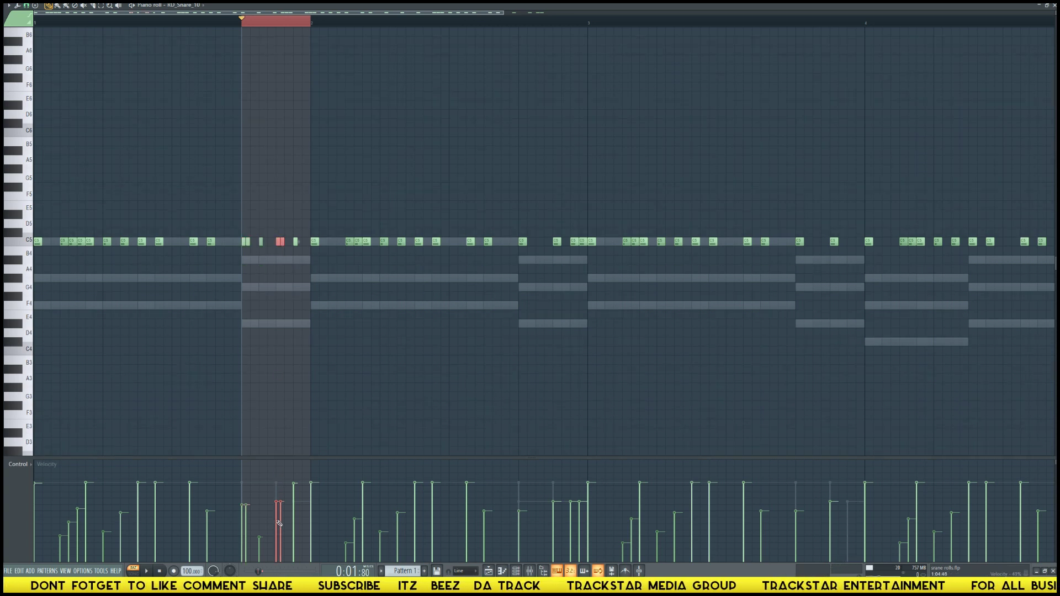
left_click(352, 439, "ctrl")
left_click(390, 397, "ctrl")
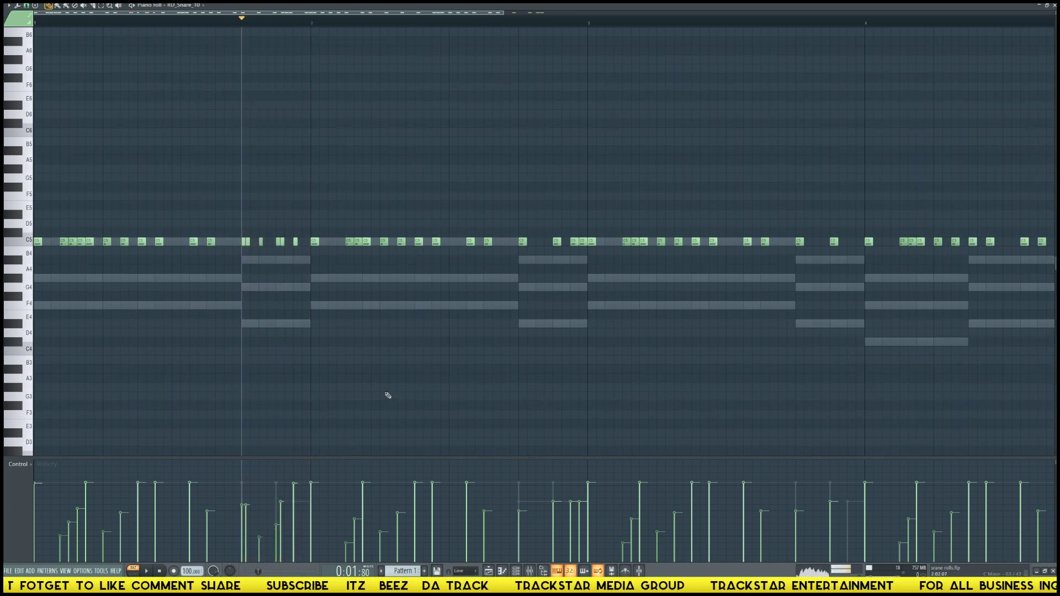
key("space")
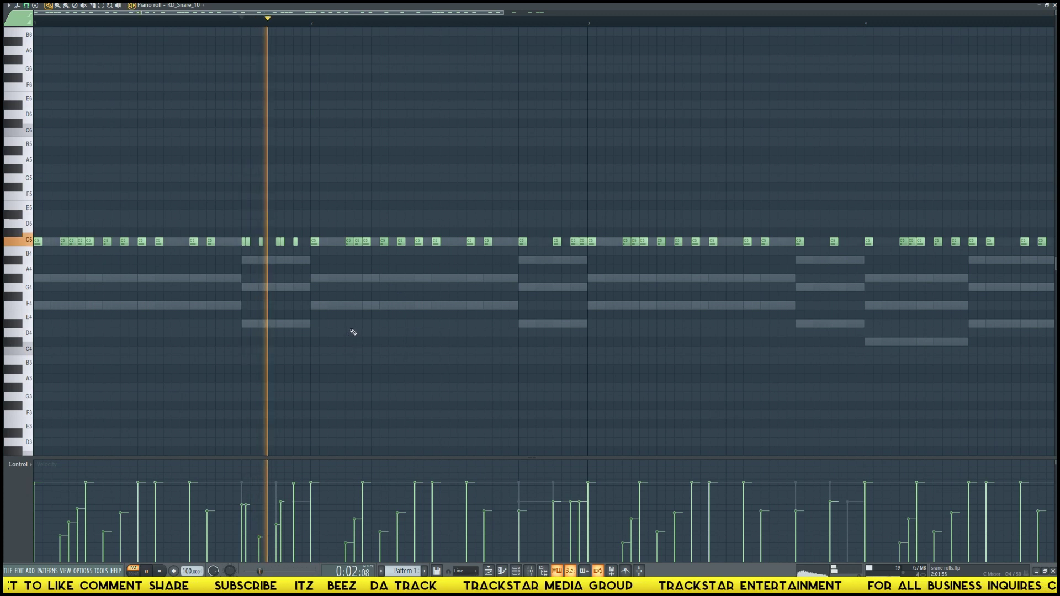
key("space")
Play the pattern from the last beat of bar 1 into bar 3, briefly showing the channel rack.
key("F6")
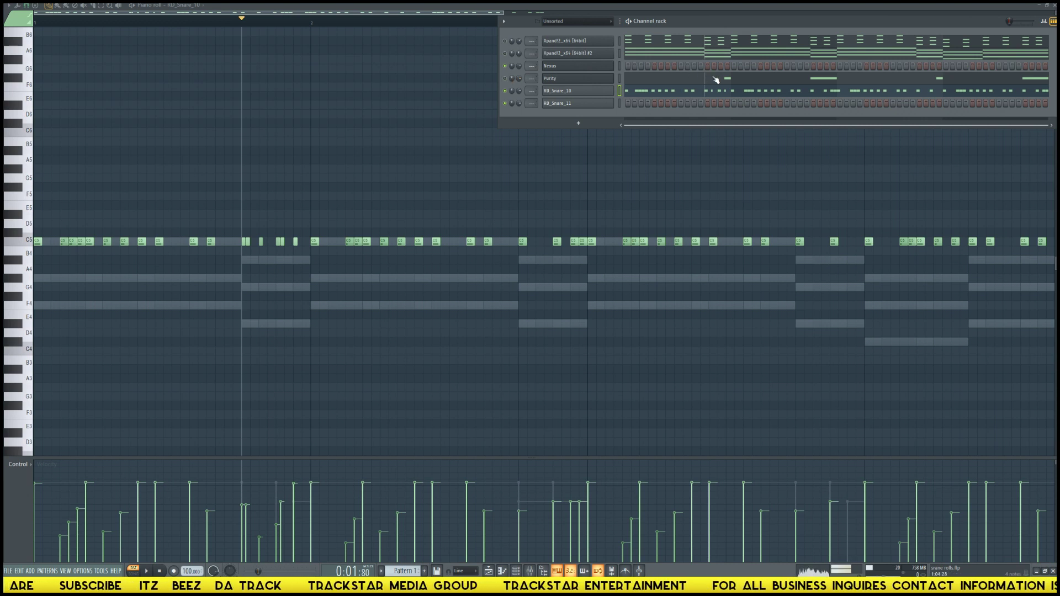
key("space")
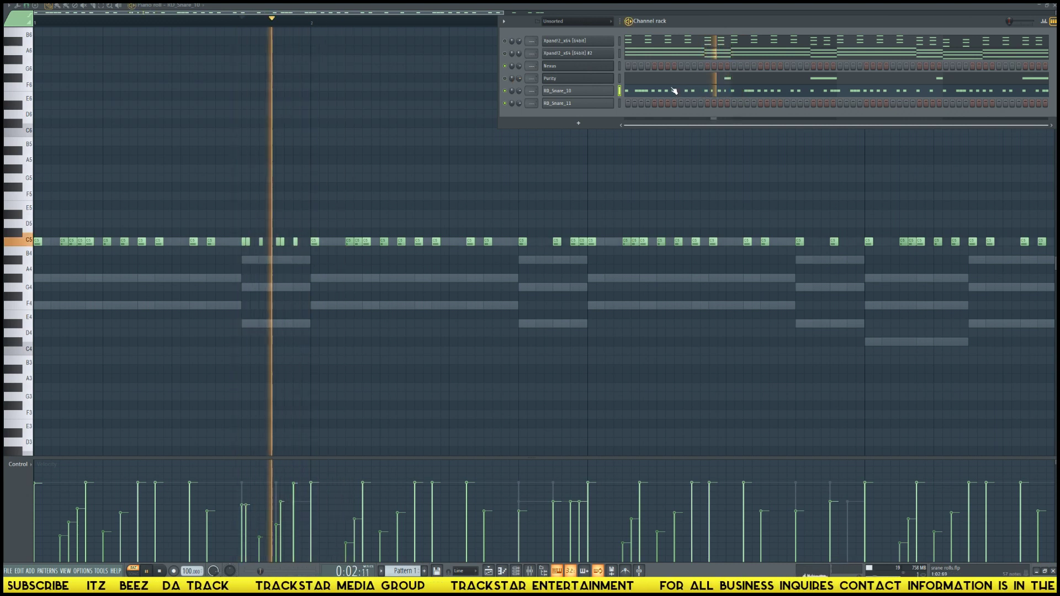
key("F6")
key("space")
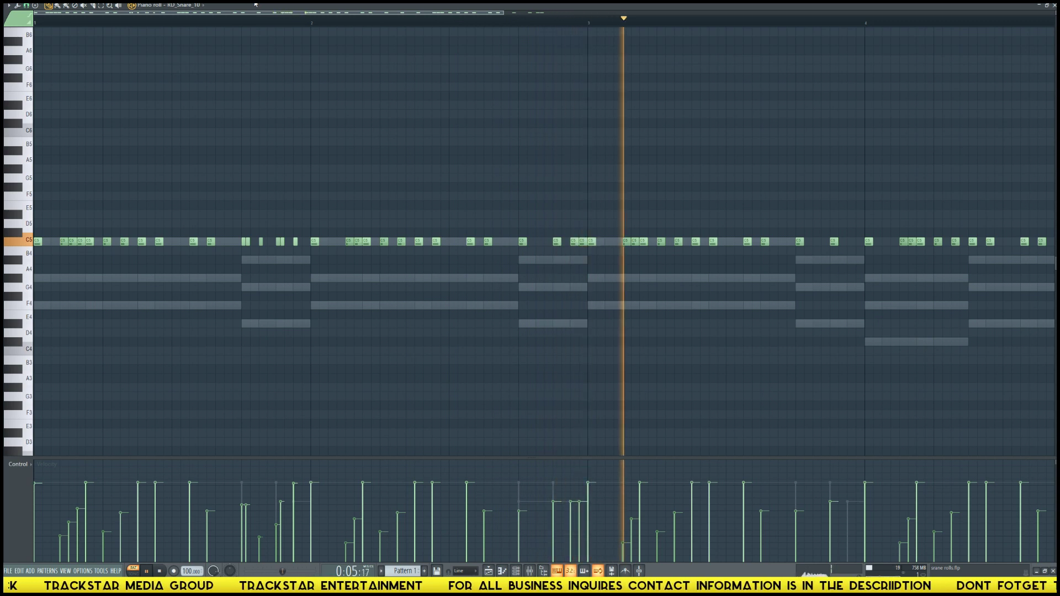
key("space")
key("space")
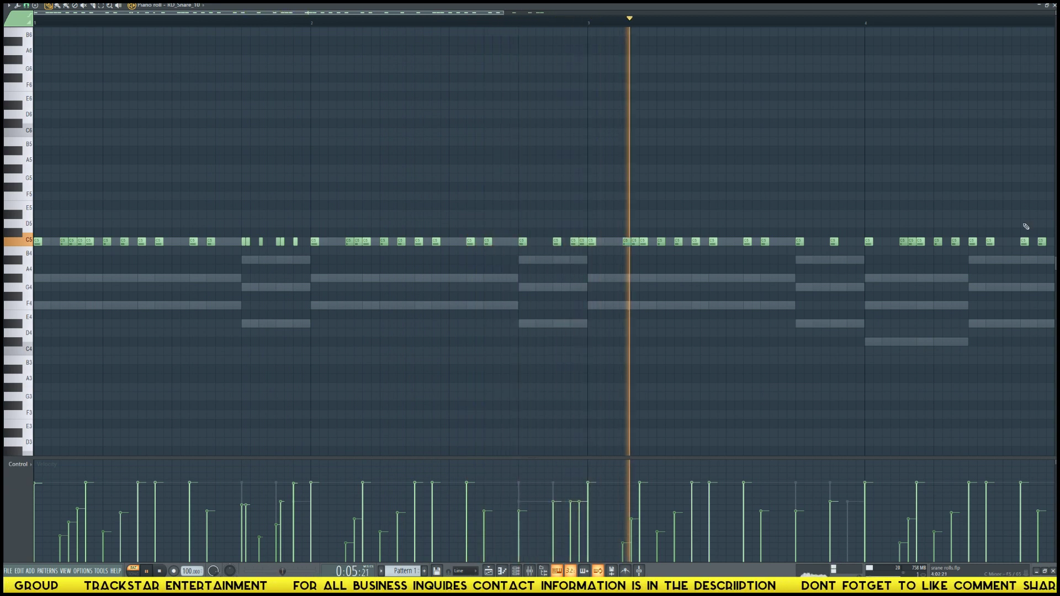
key("space")
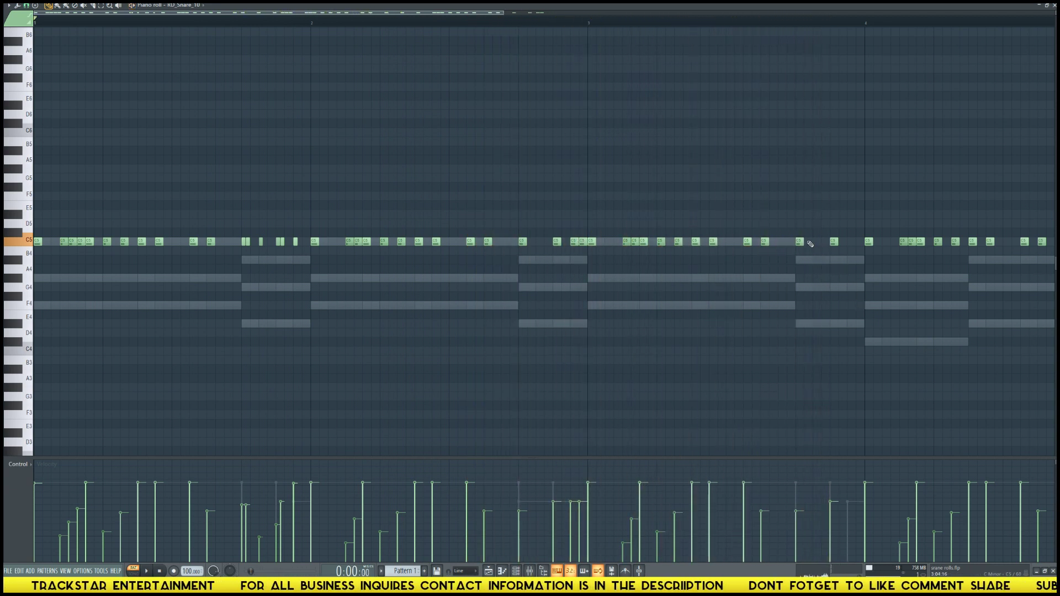
Add a C5 note at step 14 of bar 3, as long as its neighbours, and play the pattern.
left_click(815, 243)
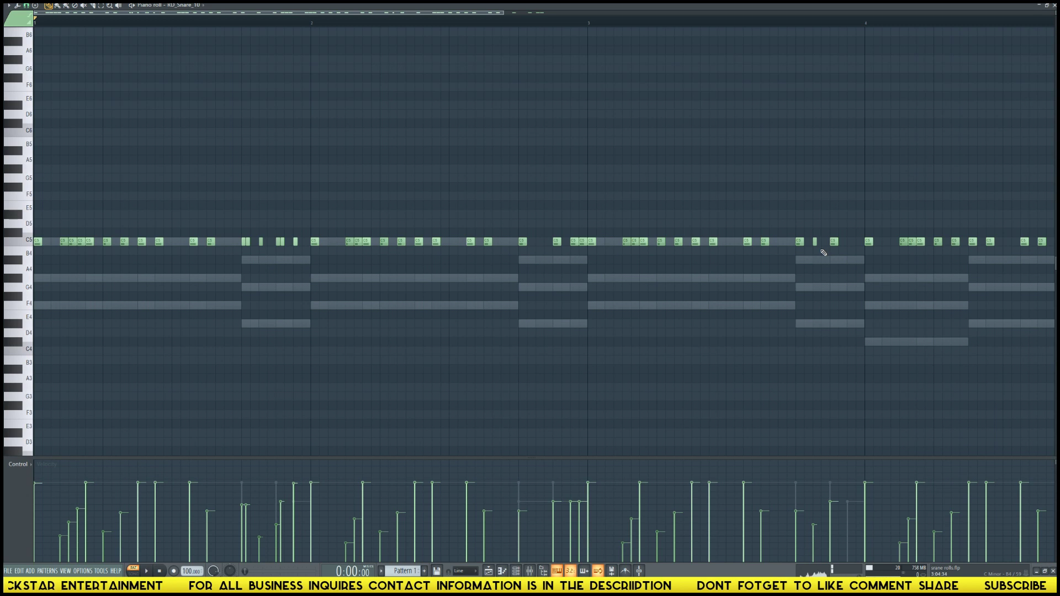
left_click(816, 243)
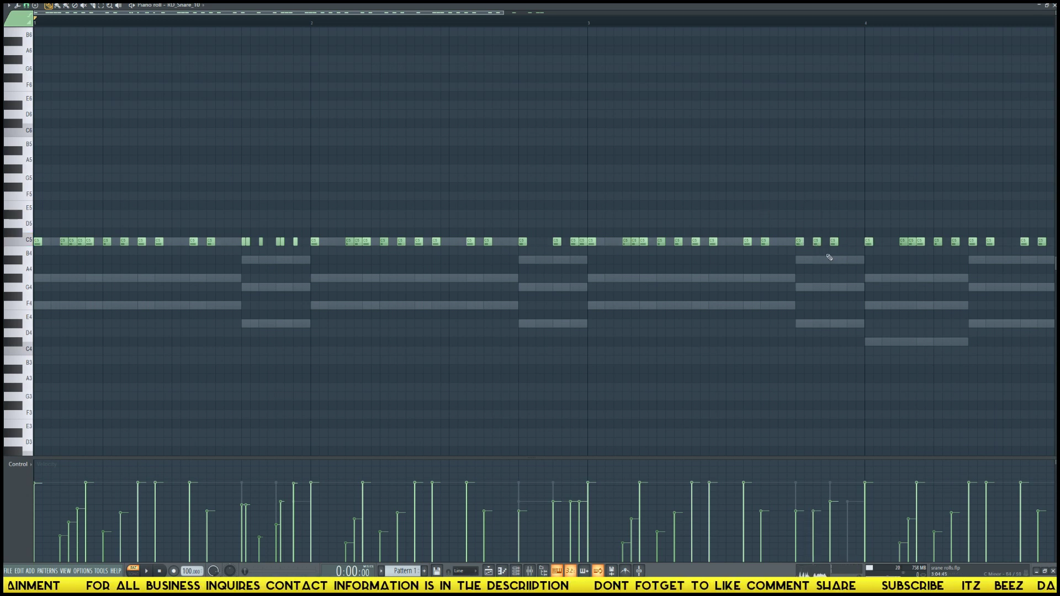
scroll(801, 254, "down", 2, "ctrl")
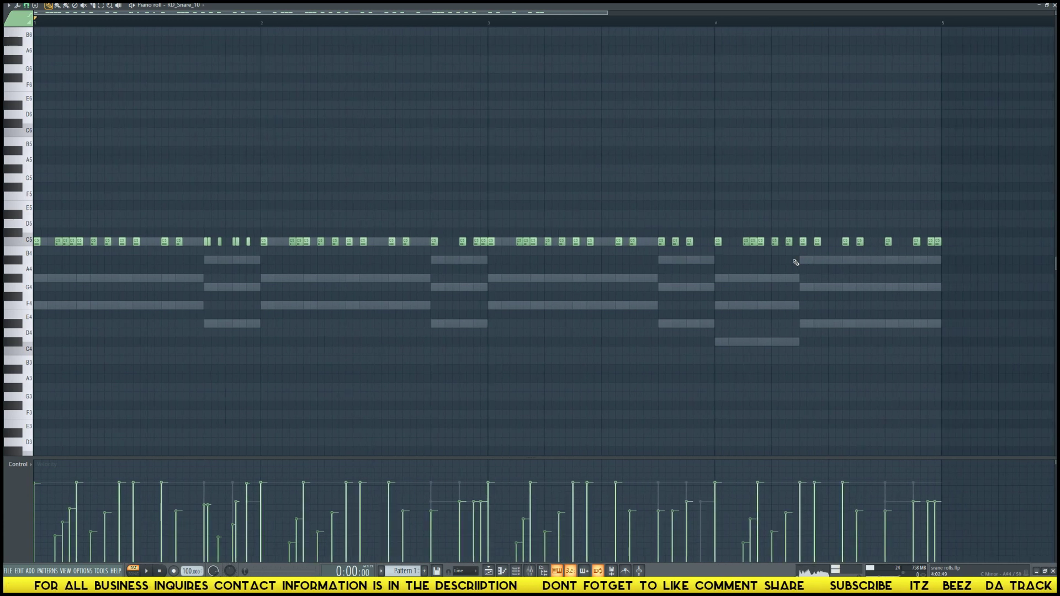
key("space")
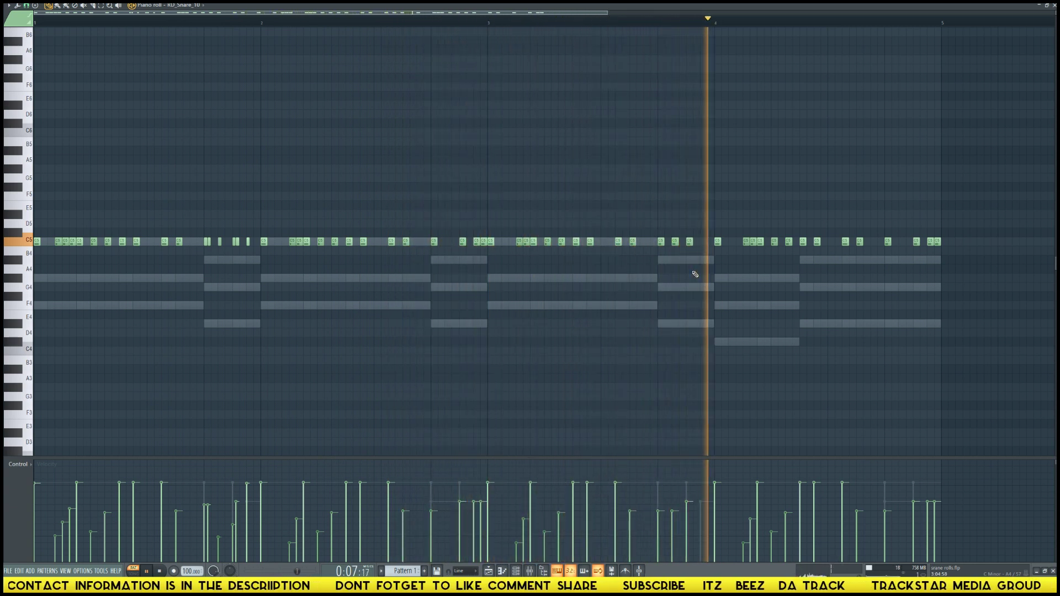
key("space")
Delete the last three C5 notes at the end of bar 4.
right_click(917, 242)
right_click(931, 241)
right_click(938, 242)
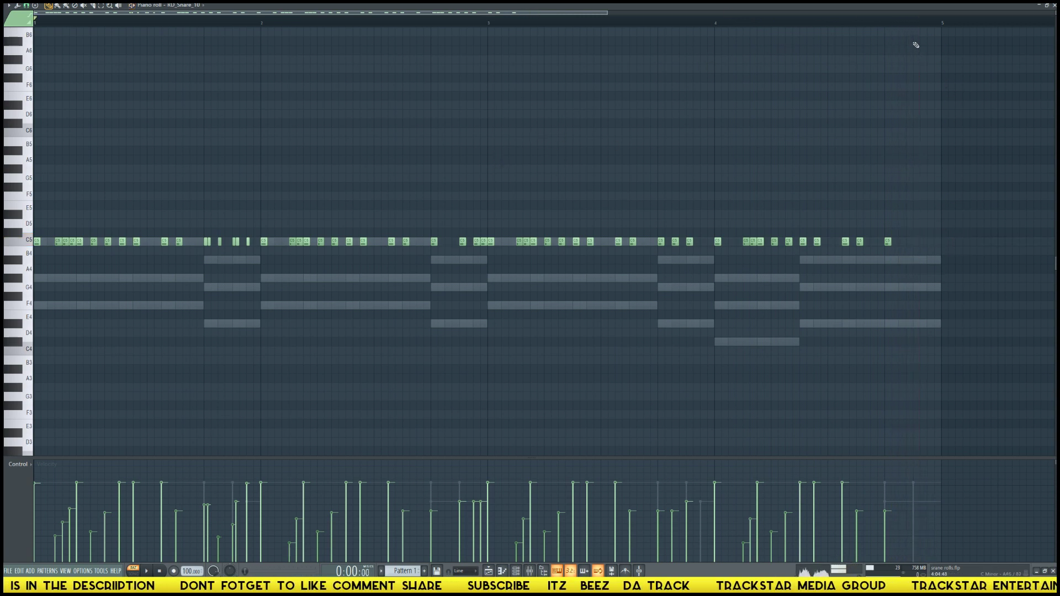
Add C5 notes midway through step 14 and at step 16 of bar 4, and play from step 9.
scroll(962, 23, "up", 5)
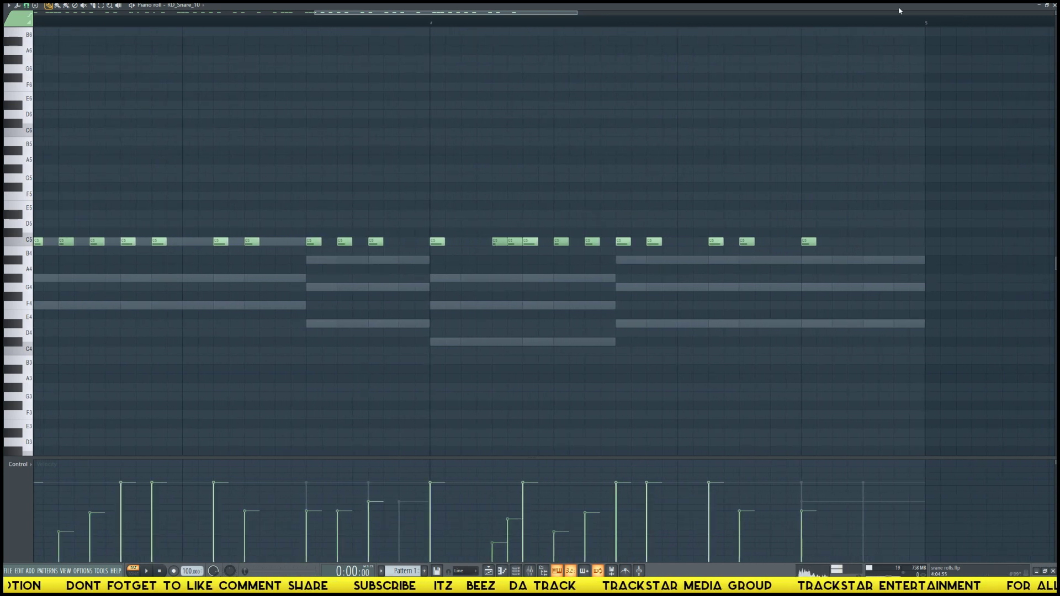
left_click(815, 36)
right_click(832, 35)
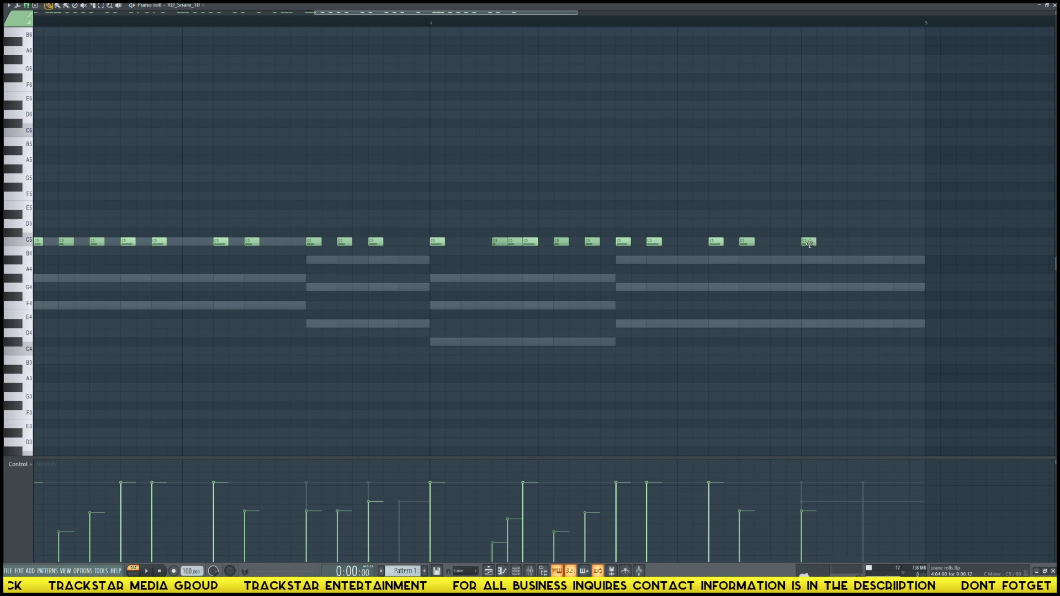
left_click(854, 244)
left_click(901, 244)
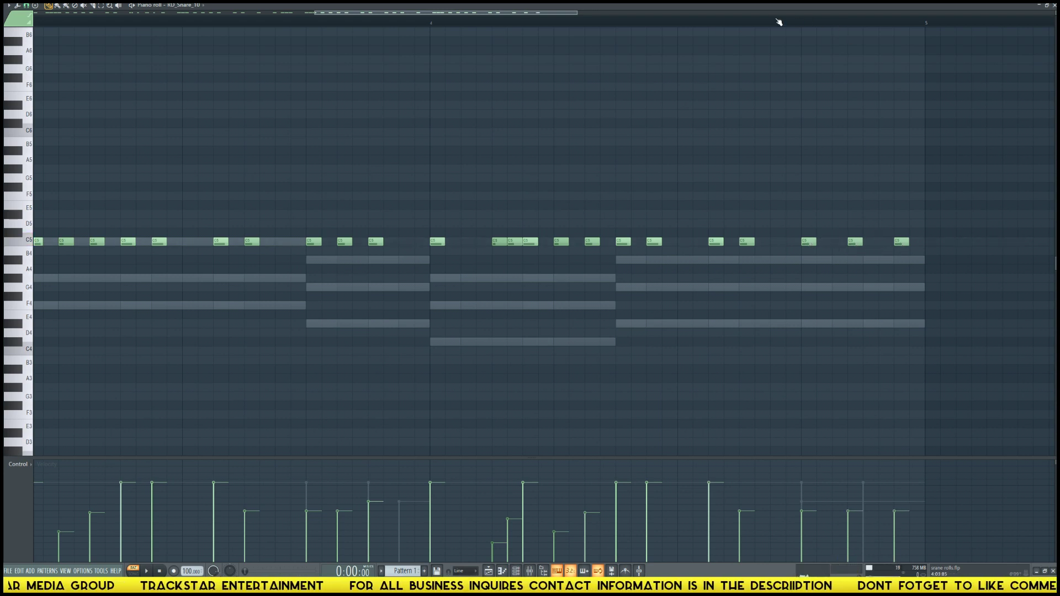
left_click(683, 24)
key("space")
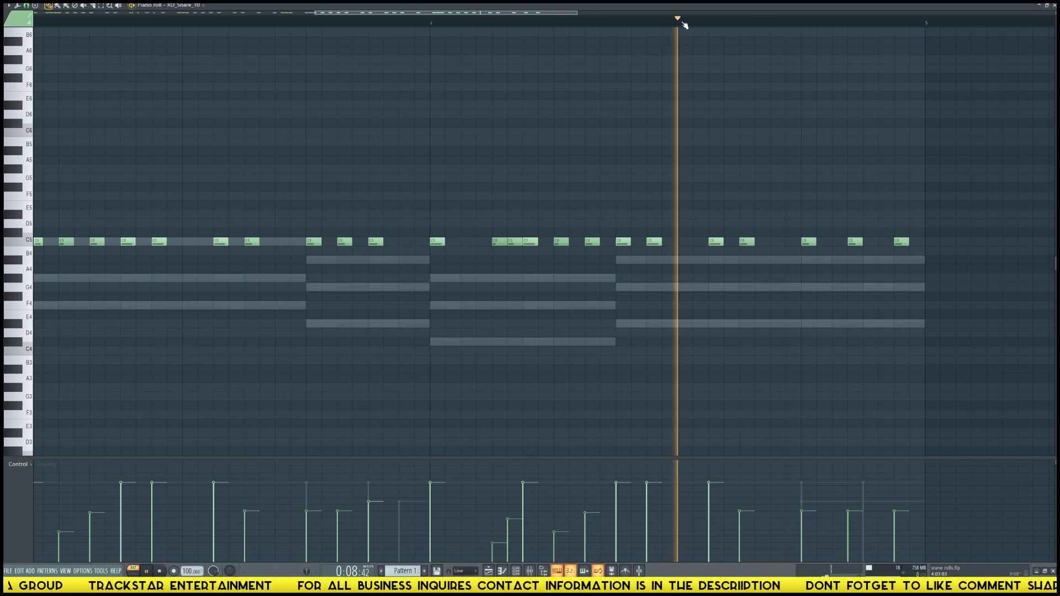
key("space")
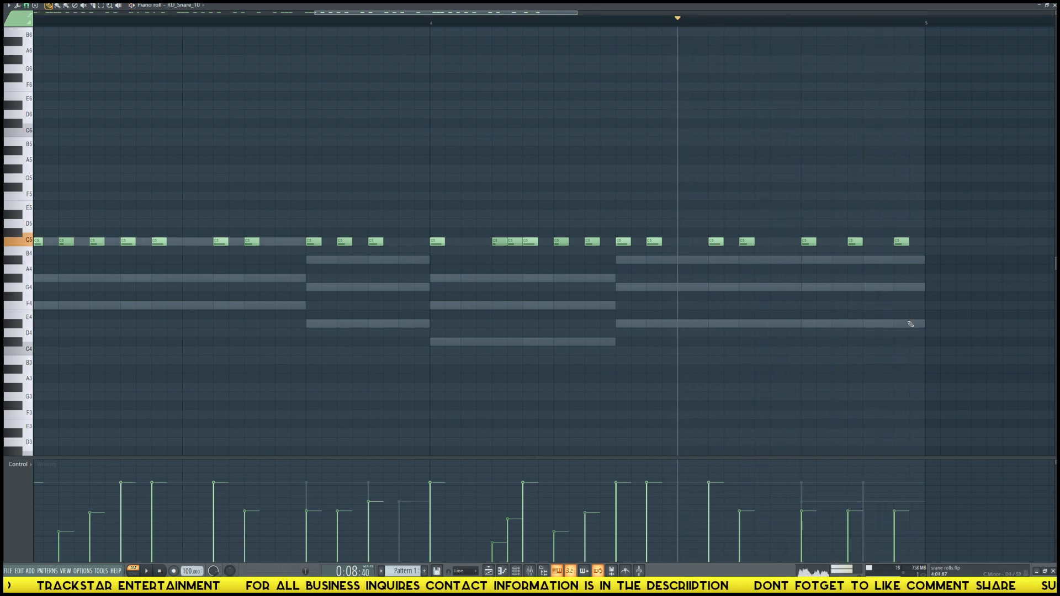
Raise the velocity of the last three C5 notes of bar 4 to full, and play from the start of that bar.
left_click_drag(802, 257, 922, 234)
scroll(930, 320, "up", 5)
key("space")
key("space")
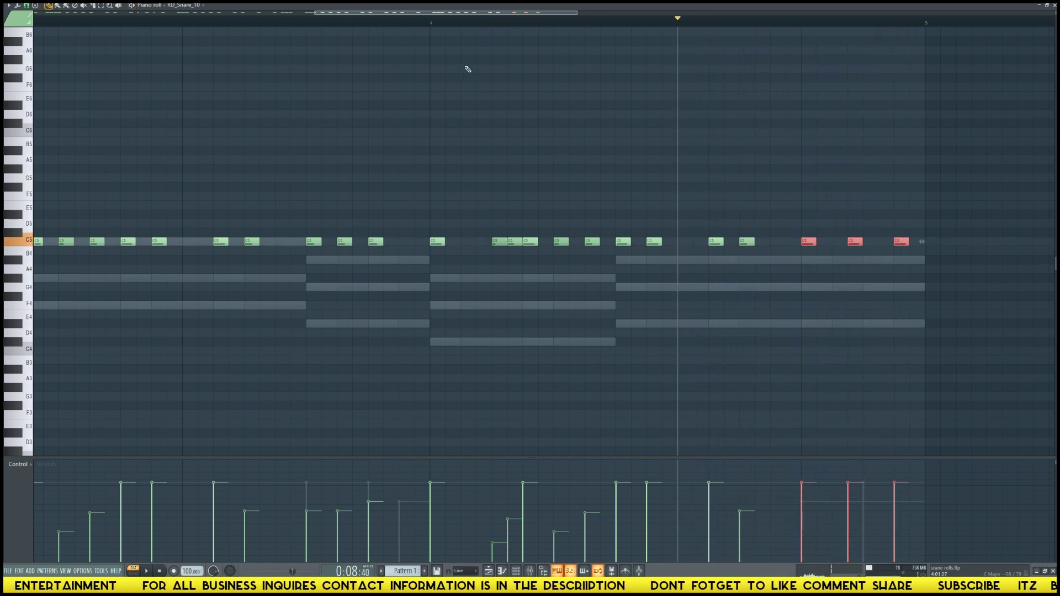
left_click(440, 21)
key("space")
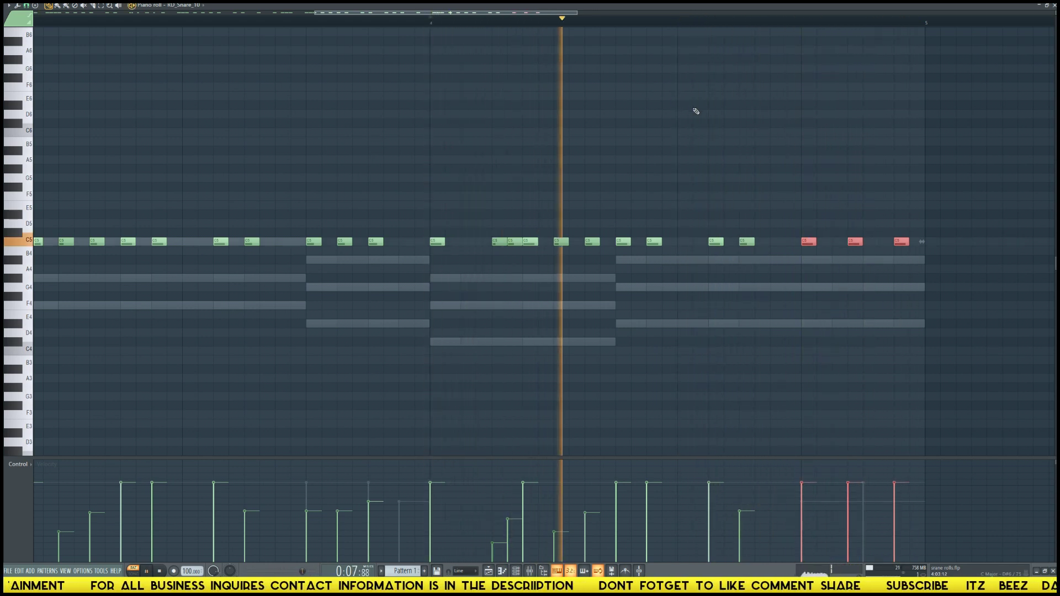
key("space")
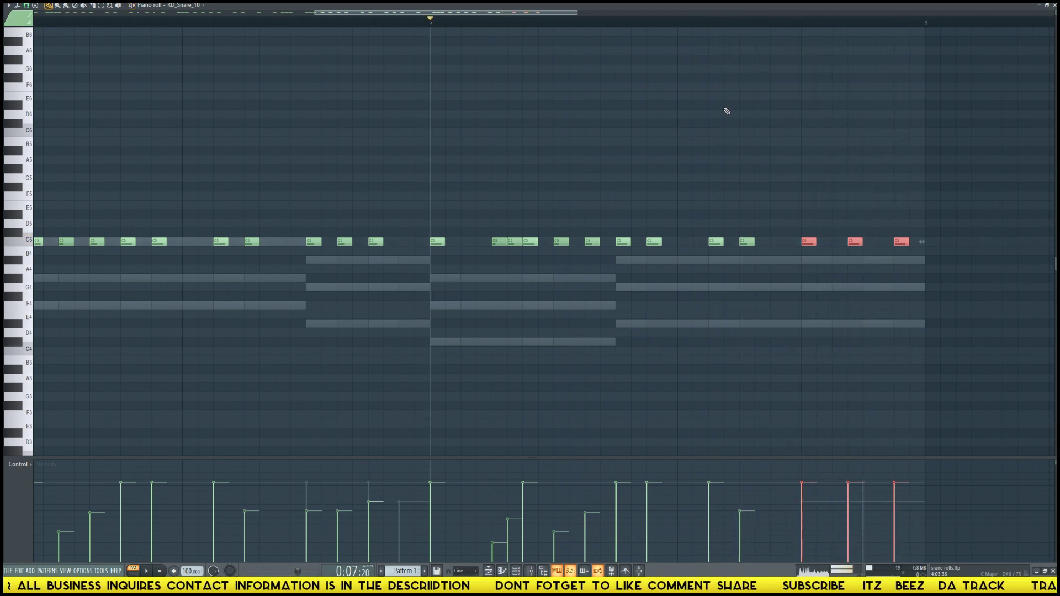
key("space")
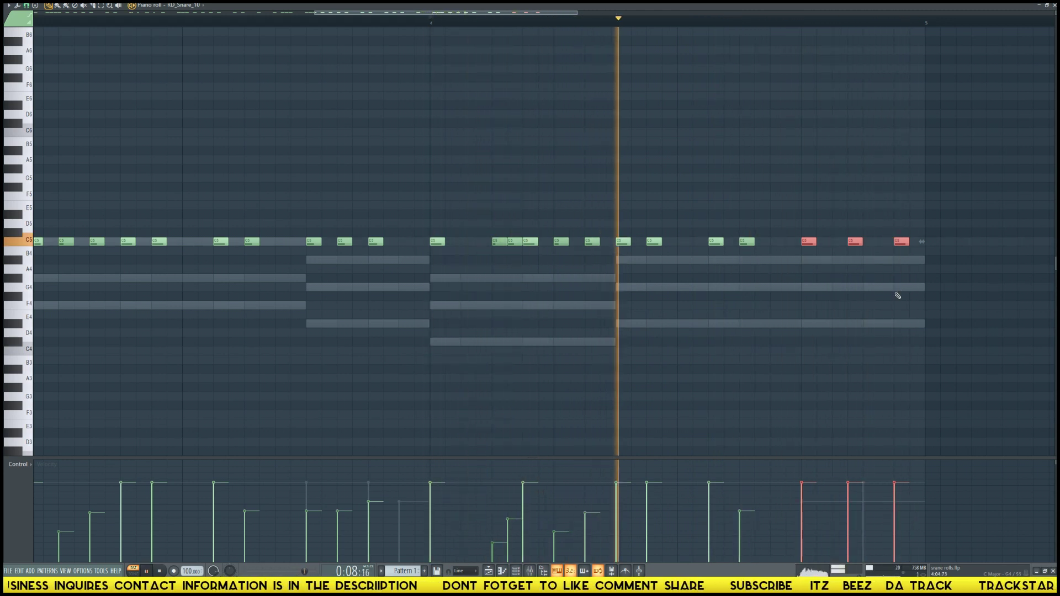
key("space")
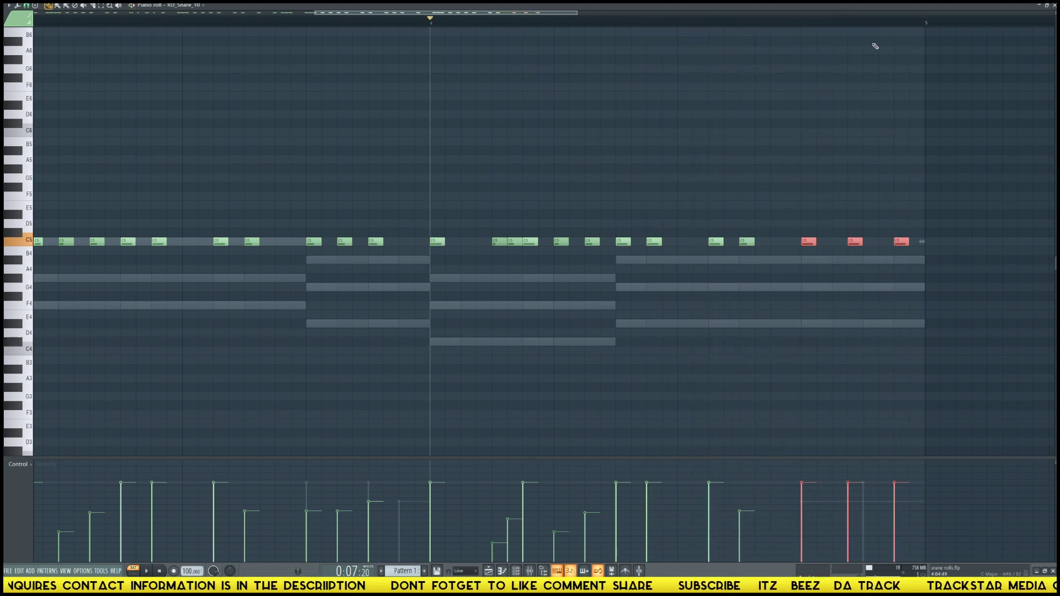
Deselect the notes and set the piano roll snap to 1/4 step.
scroll(922, 25, "up", 2)
scroll(921, 25, "up", 1)
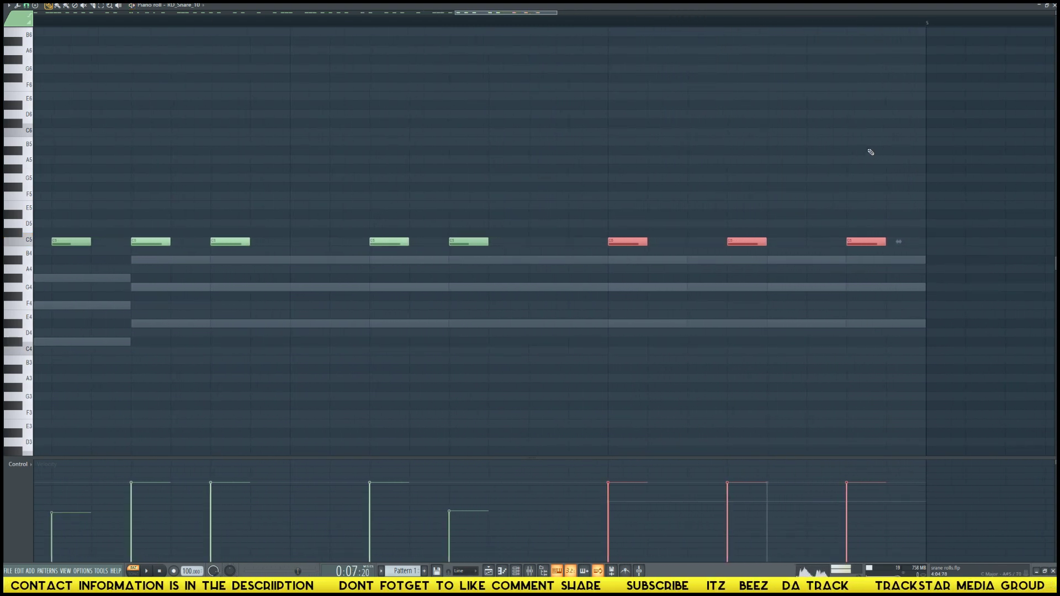
left_click(688, 363, "ctrl")
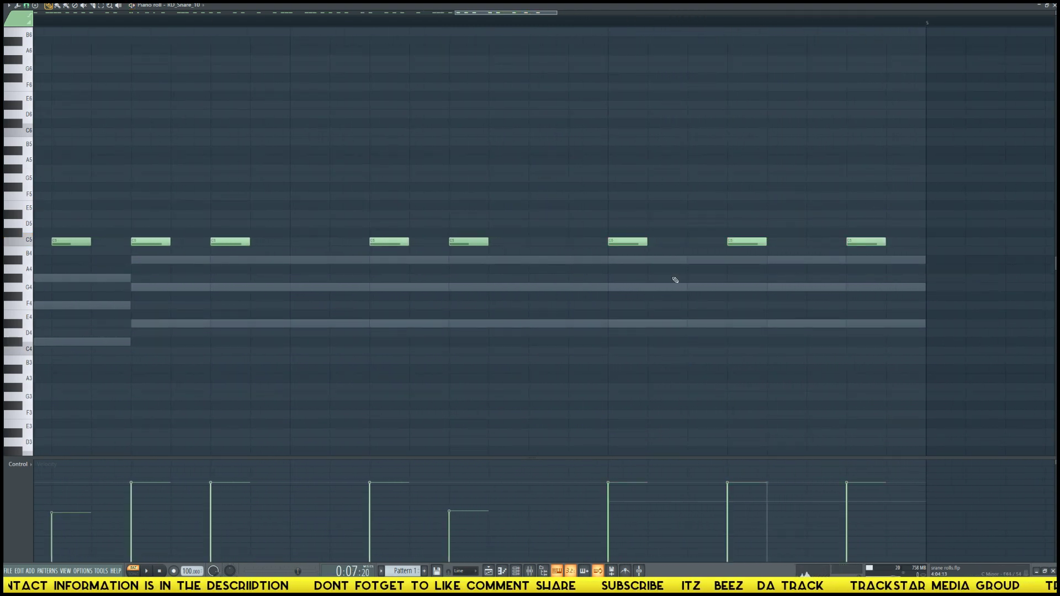
left_click(26, 5)
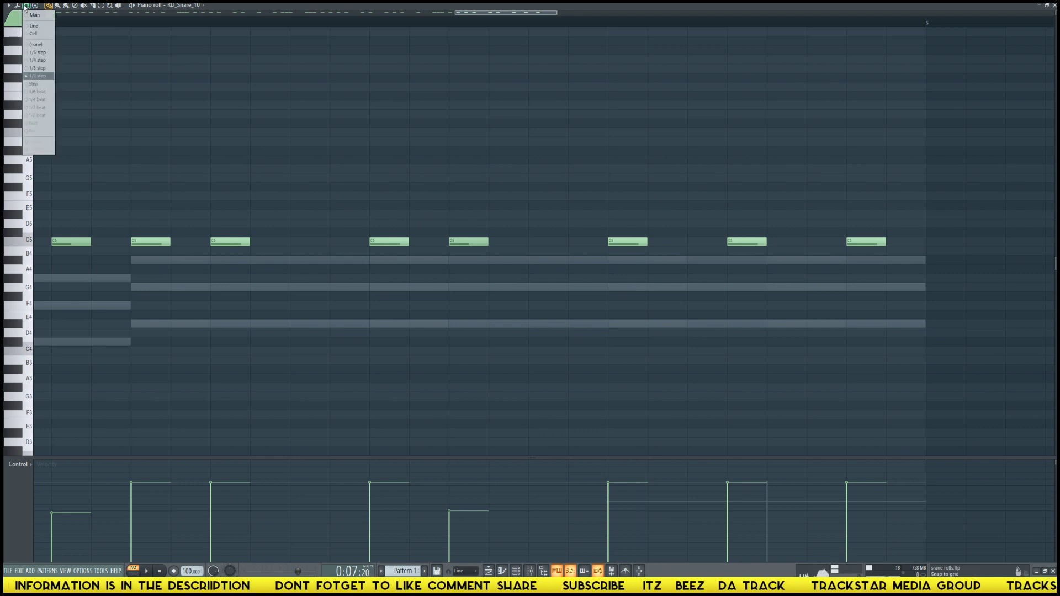
left_click(39, 62)
Rearrange the end of bar 4 into five evenly spaced C5 notes, three quarters of a step apart, from step 13 to step 16.
left_click_drag(746, 246, 706, 244)
left_click(767, 242)
left_click_drag(713, 243, 693, 244)
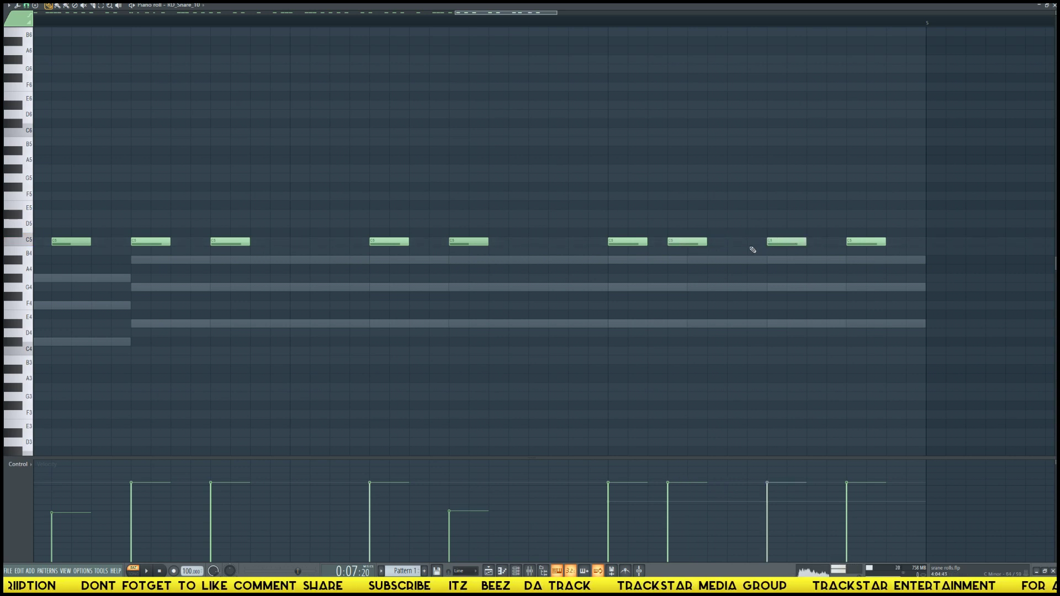
left_click(730, 243)
left_click_drag(770, 243, 790, 243)
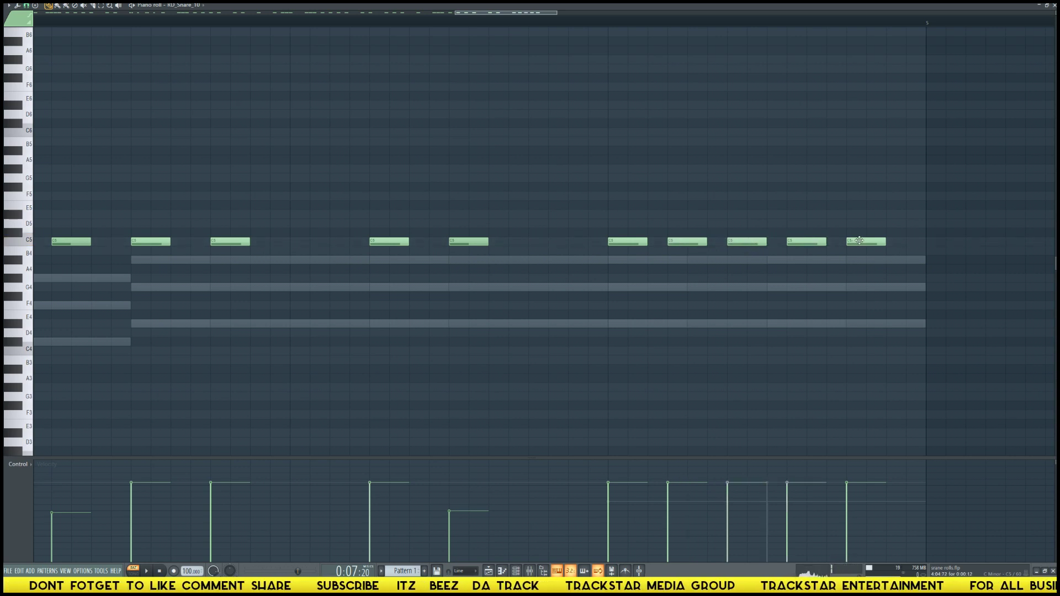
Play the closing roll from step 13 of bar 4, and play the pattern from the start of bar 4.
left_click(613, 24)
key("space")
key("space")
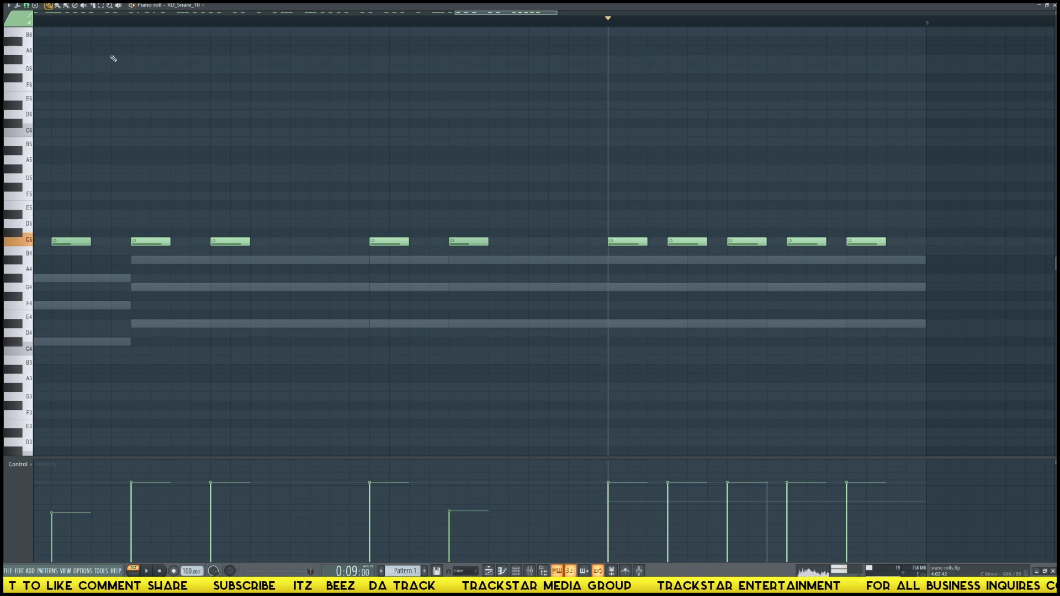
scroll(133, 25, "down", 8)
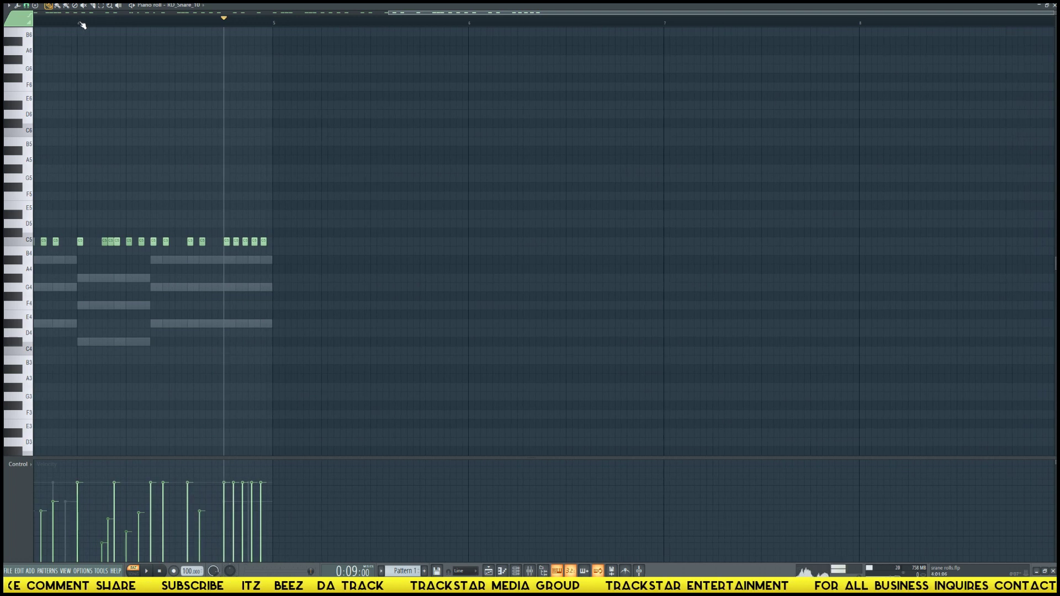
key("space")
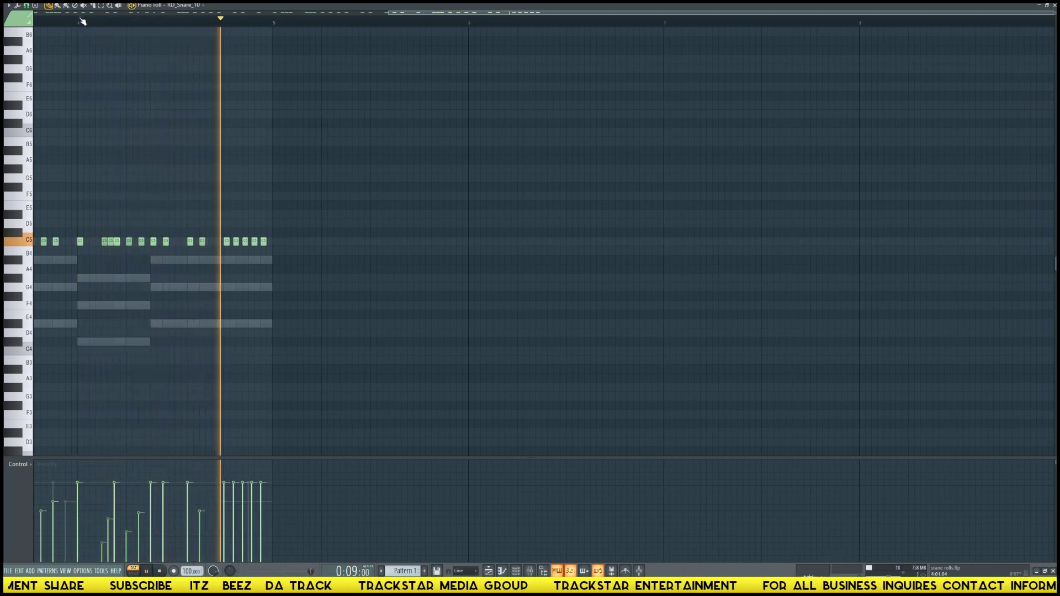
key("space")
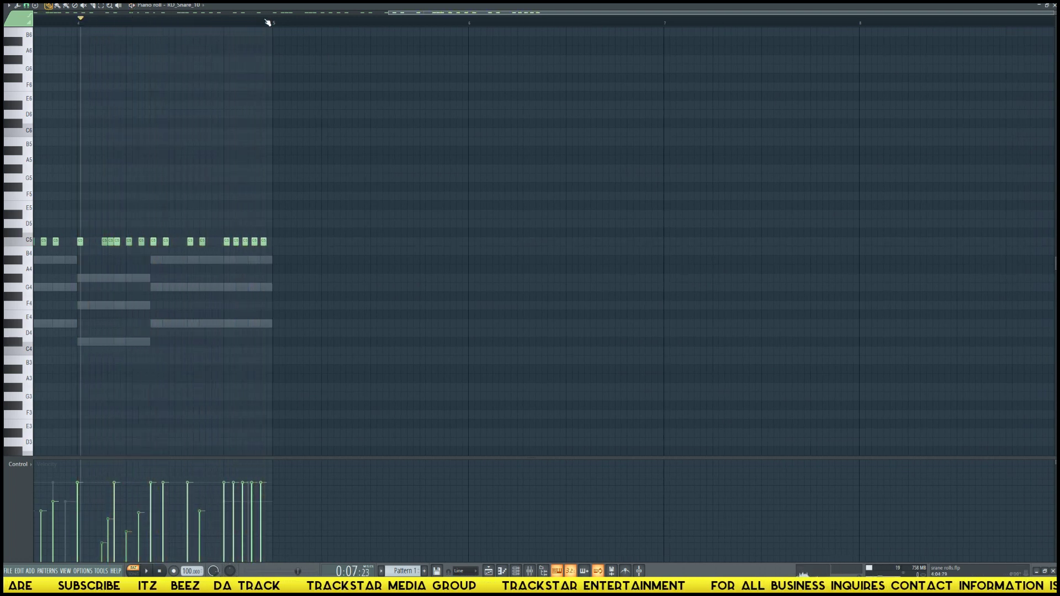
Add a sixth C5 note three quarters of a step after the fifth, trim it to the end of bar 4, and play the roll.
scroll(267, 22, "up", 8)
left_click(319, 245)
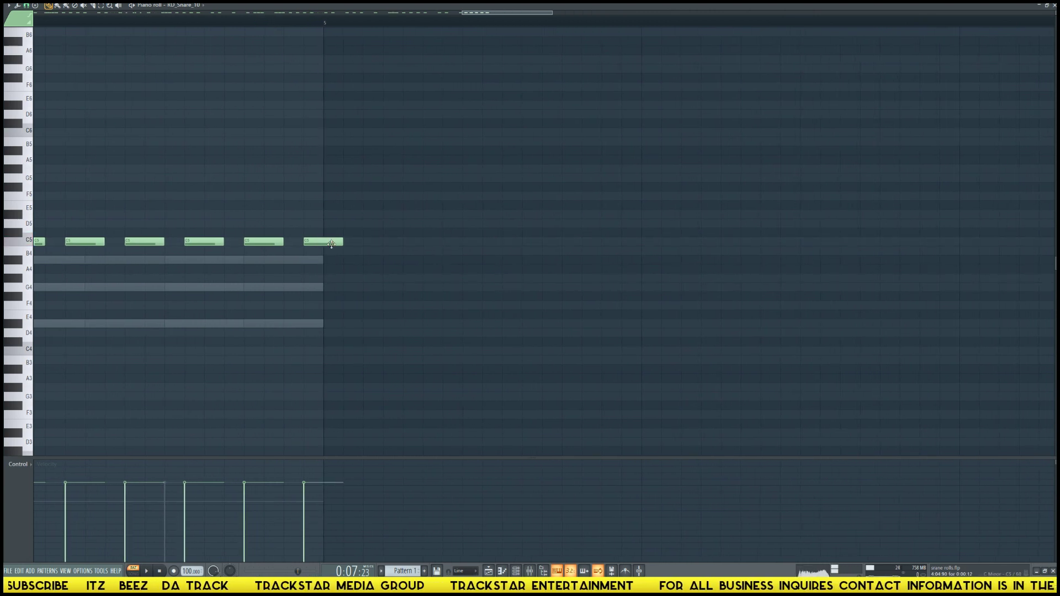
key("space")
left_click_drag(341, 243, 324, 243)
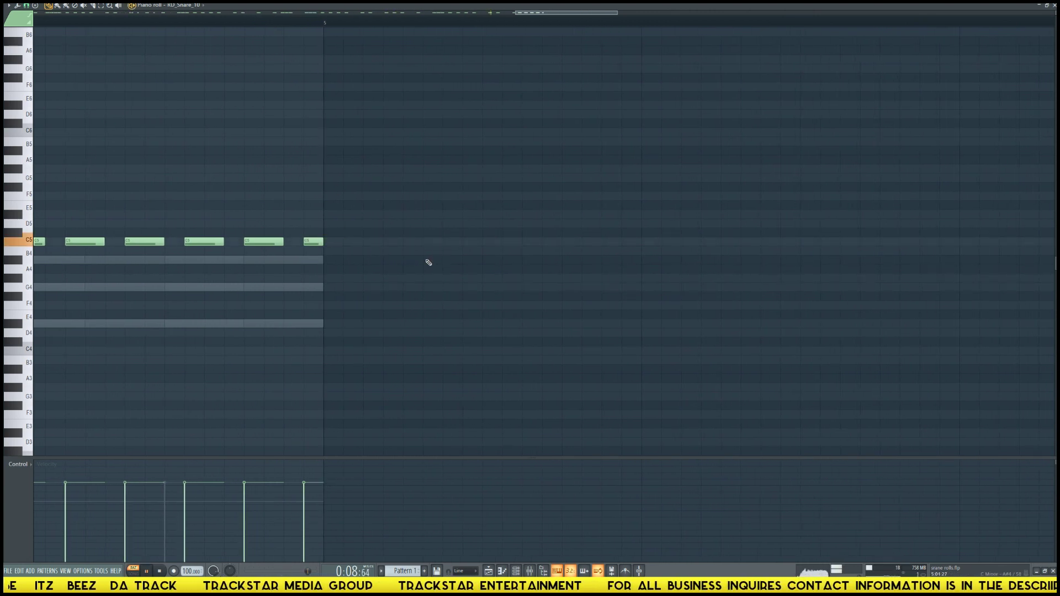
key("space")
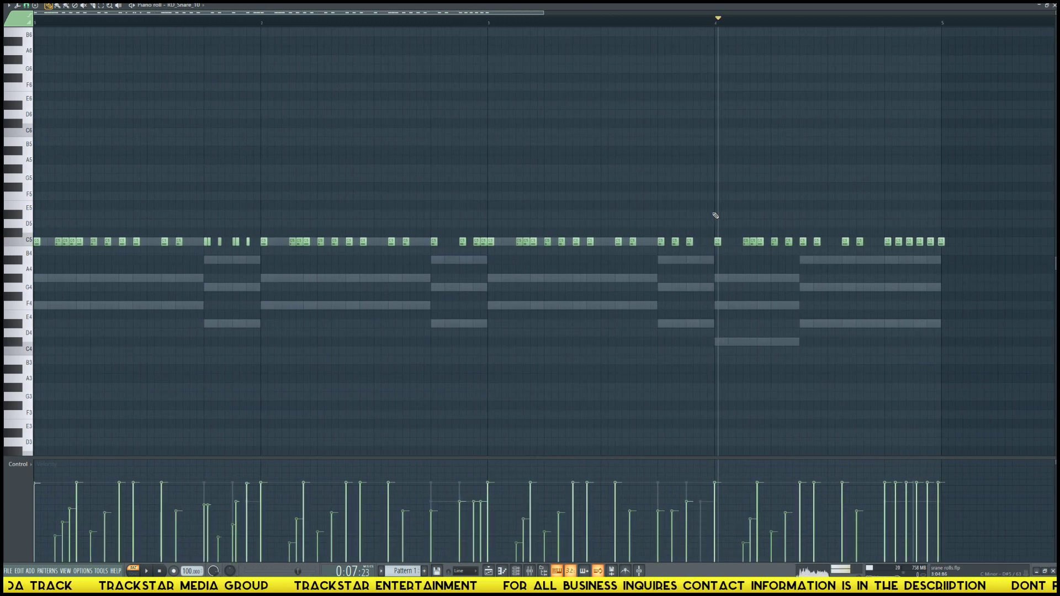
Undo the closing-roll edits back to three C5 notes spaced one and a half steps apart from step 13 of bar 4.
key("ctrl+alt+z")
key("ctrl+alt+z")
key("ctrl+alt+z")
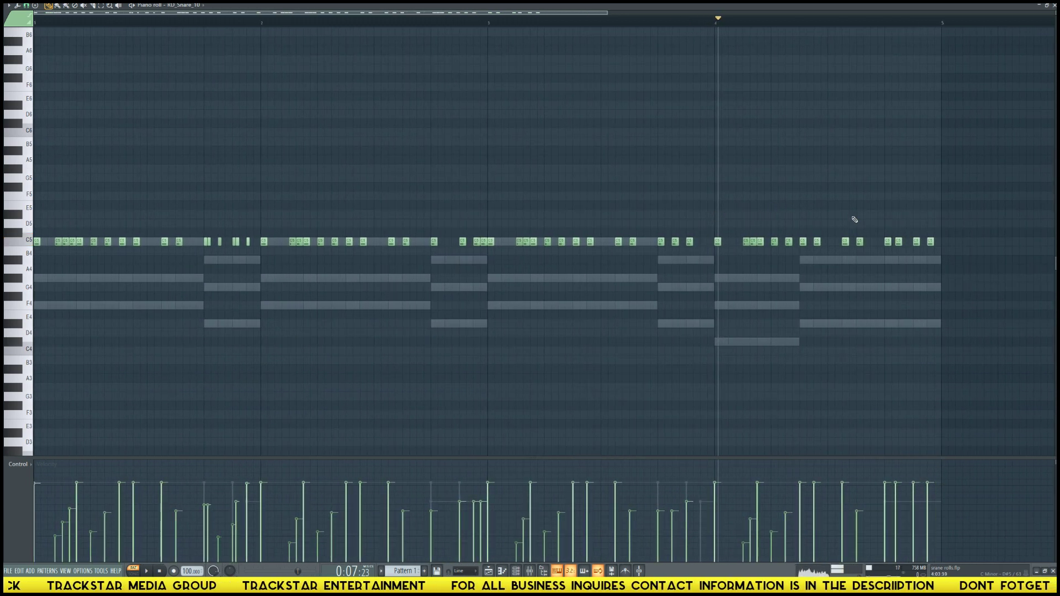
key("ctrl+alt+z")
key("ctrl+alt+z")
key("ctrl+alt+z")
key("ctrl+alt+z")
key("ctrl+alt+z")
key("ctrl+alt+z")
Show the channel rack, unmute all channels, and play the full pattern.
key("F6")
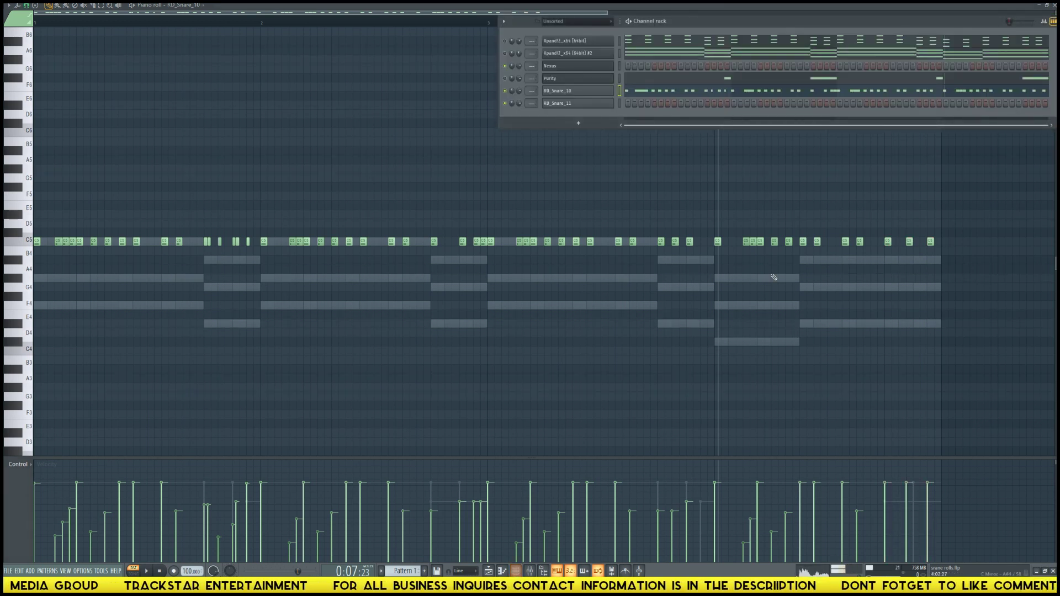
key("space")
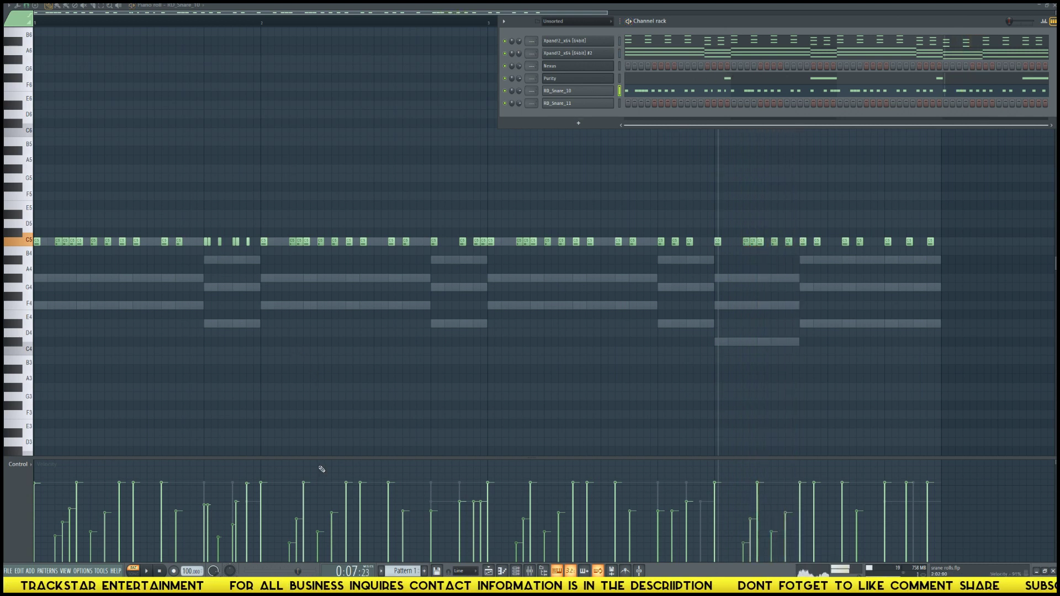
key("space")
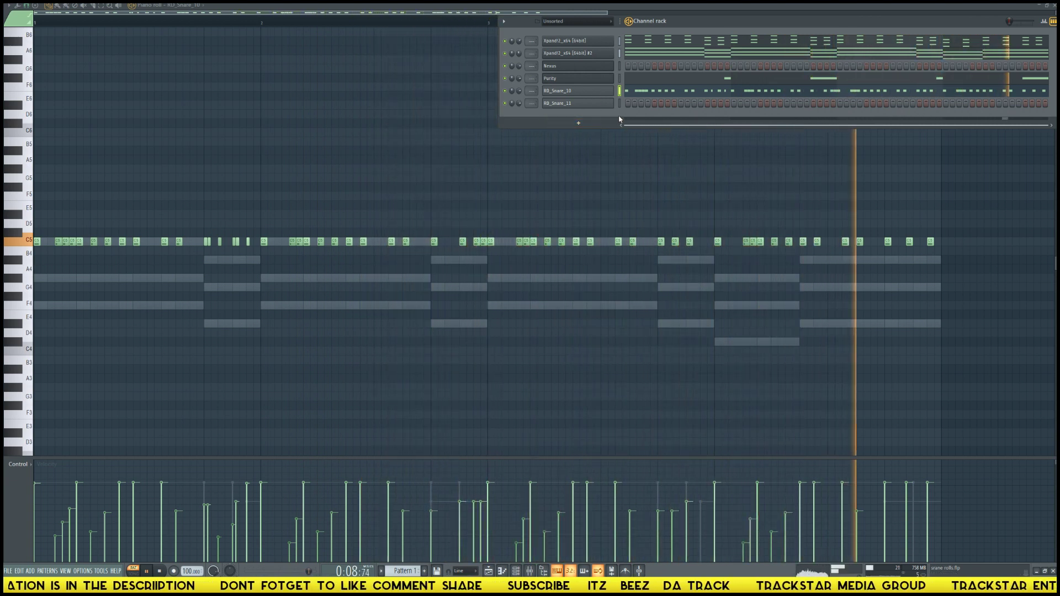
key("space")
Find Kick (7) in the Kicks folder of Dancehall Don Dadda Drumkit Vol. 2 and add it as a new channel.
key("alt+F8")
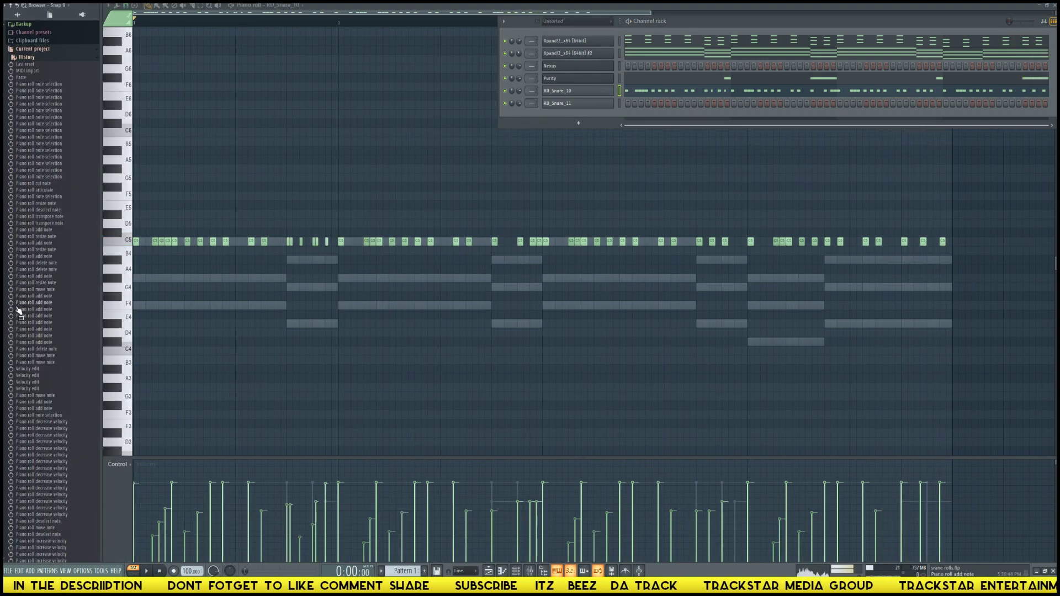
left_click(34, 49)
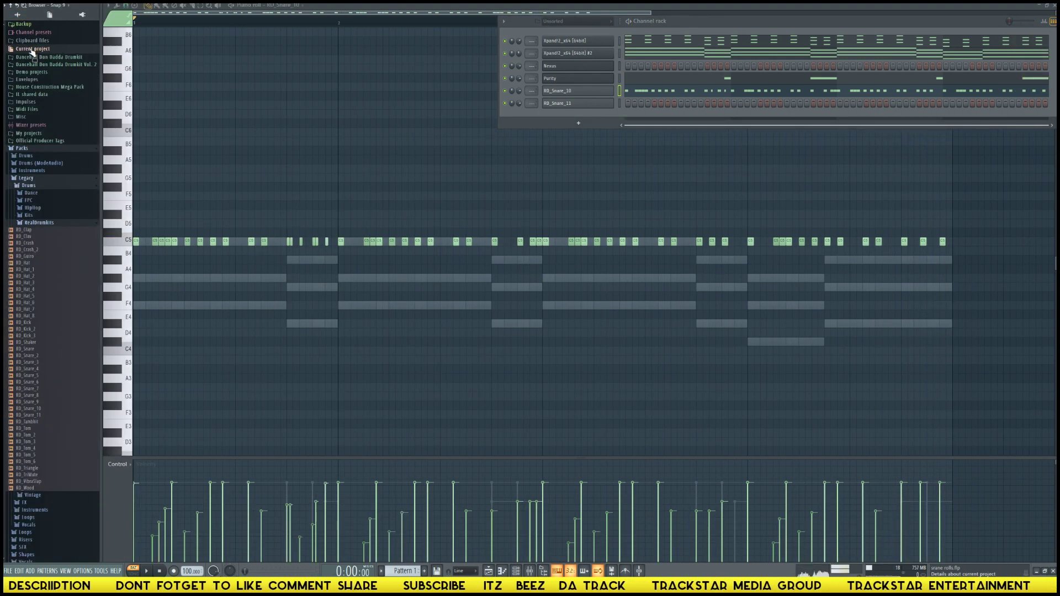
left_click(60, 66)
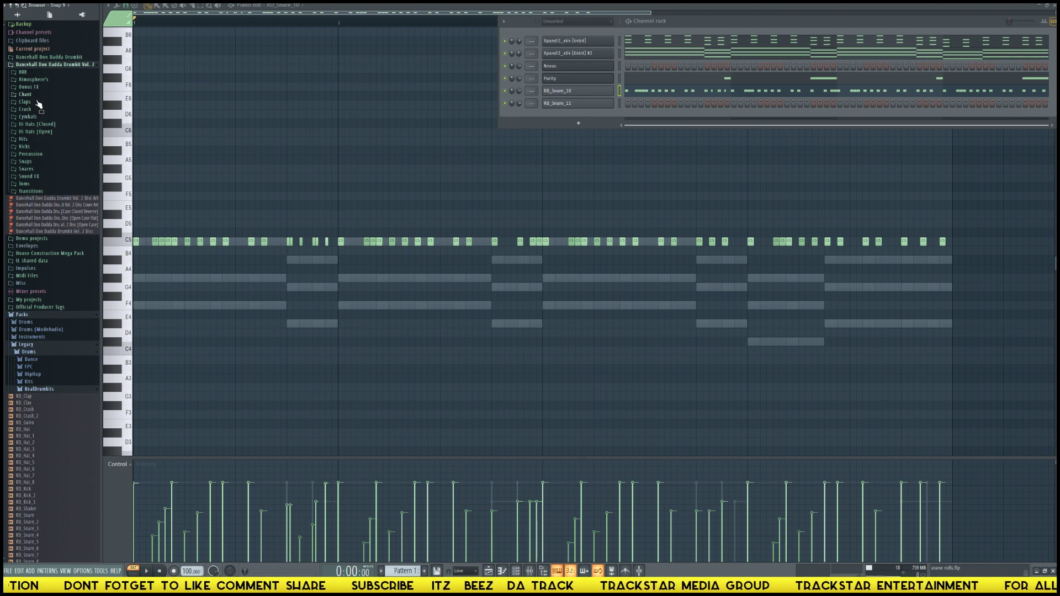
left_click(31, 154)
left_click(27, 140)
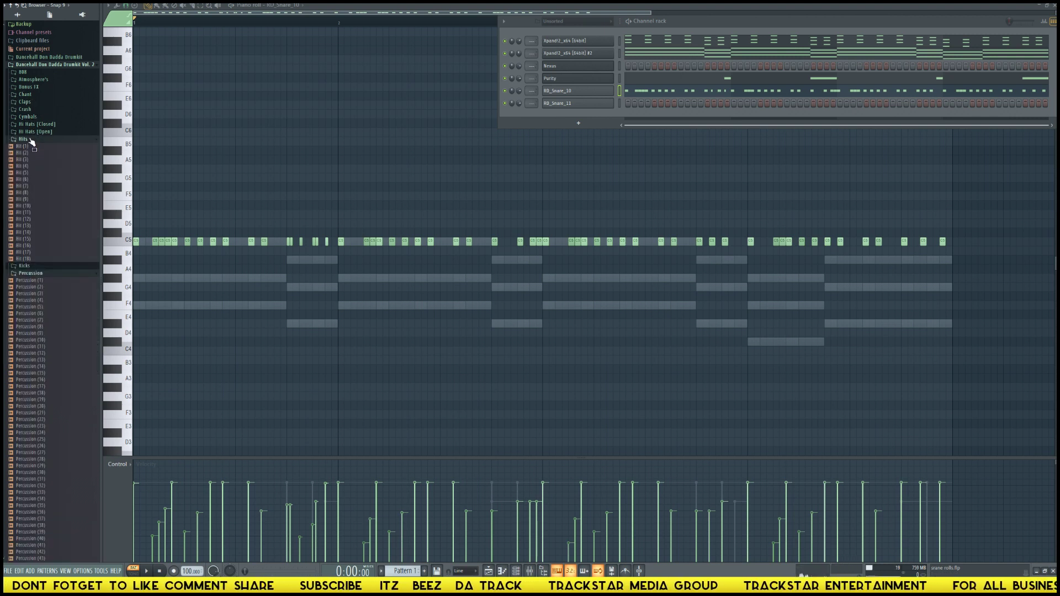
left_click(30, 139)
left_click(28, 146)
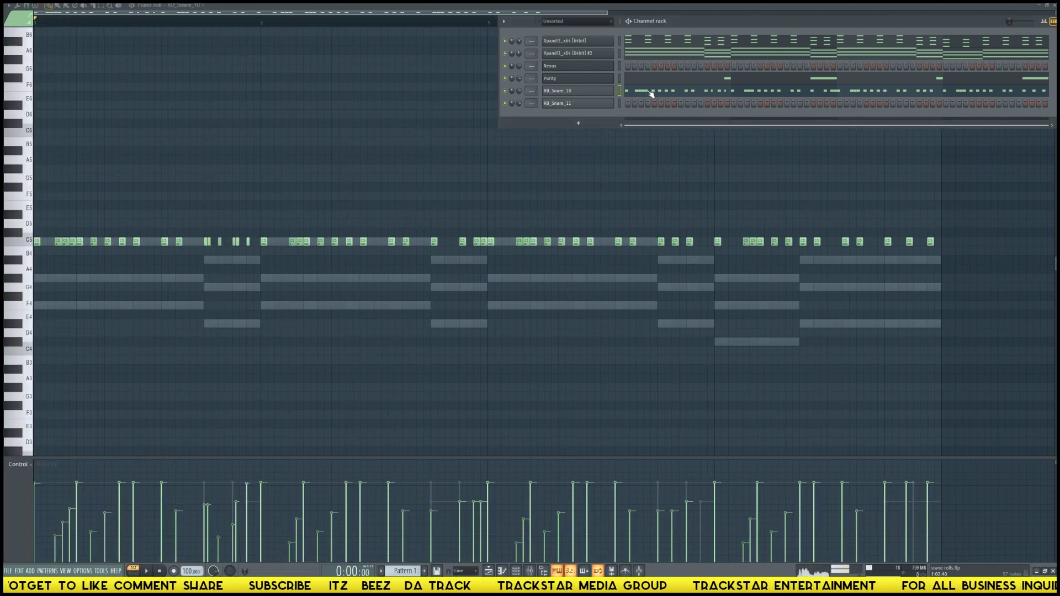
mouse_move(3, 251)
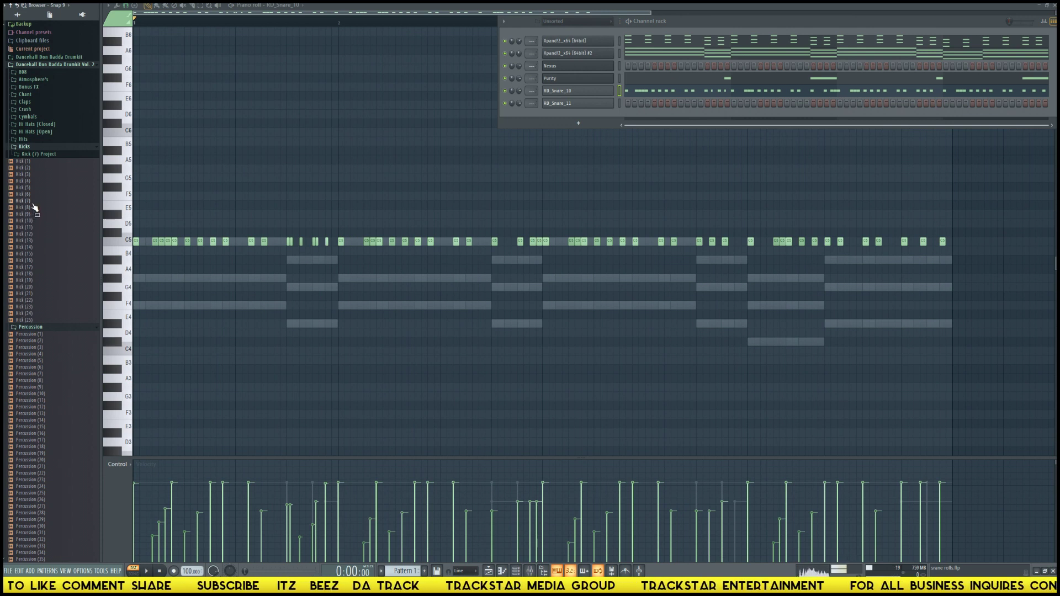
left_click_drag(34, 207, 666, 116)
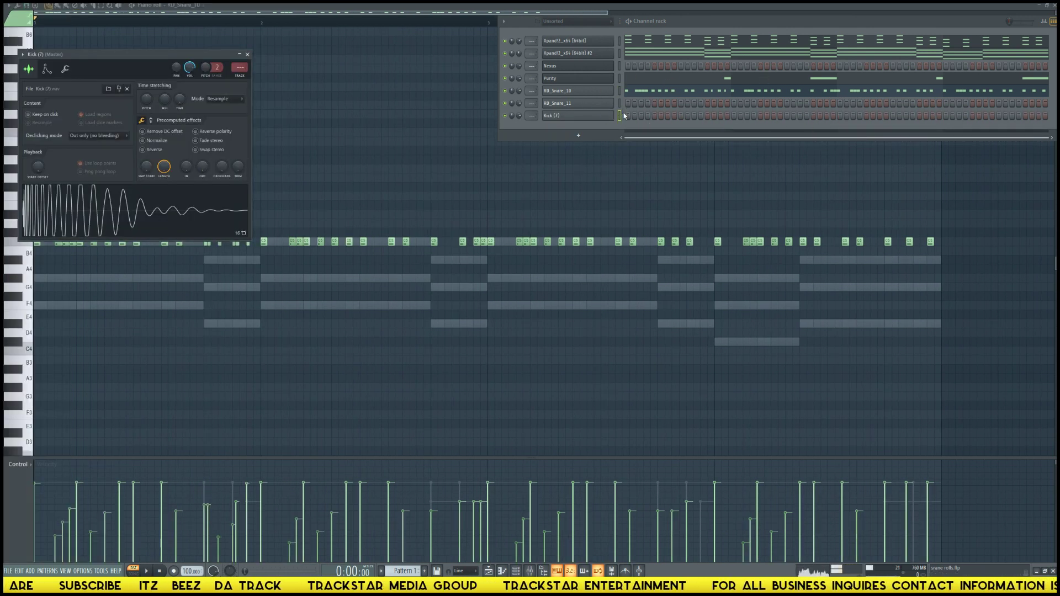
Program Kick (7) hits on steps 1, 4, 17, 20, 33, 36, 48, 49, 53 and 59 while playing the pattern.
key("space")
key("space")
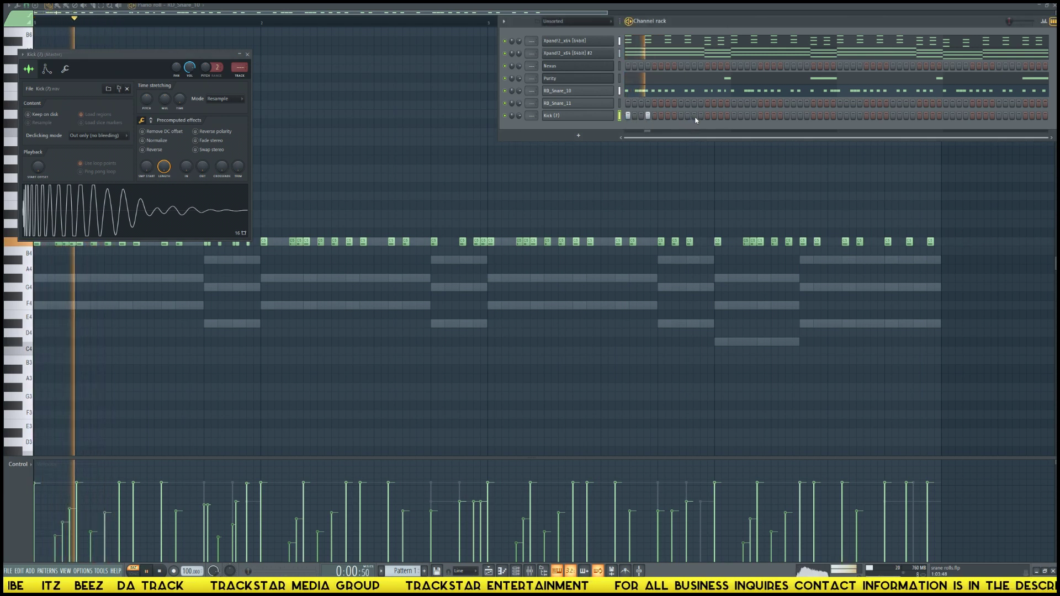
left_click(734, 117)
left_click(753, 117)
left_click(840, 116)
left_click(860, 116)
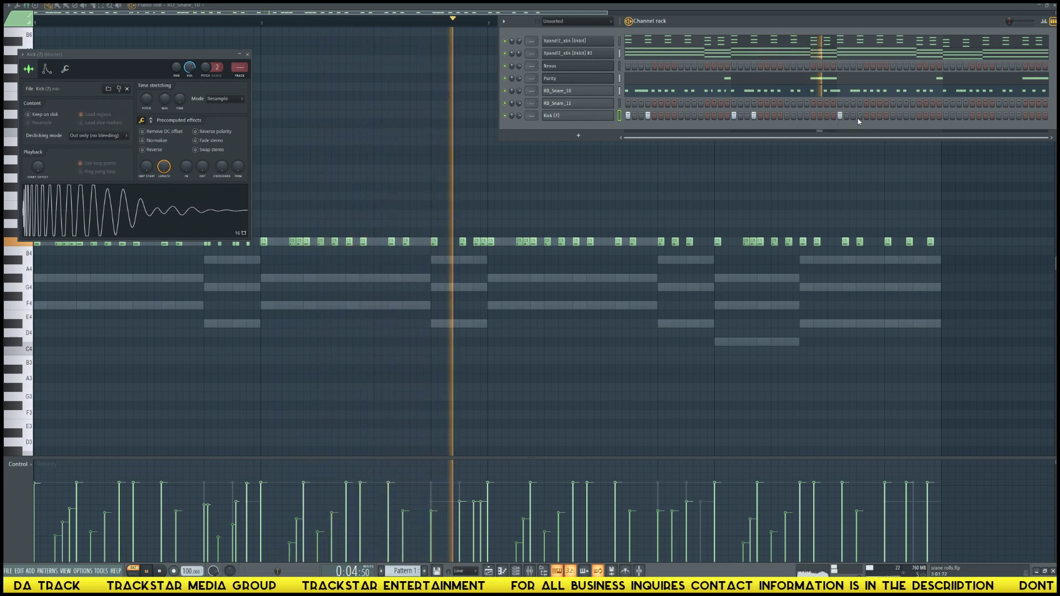
left_click(939, 118)
left_click(946, 117)
left_click(971, 117)
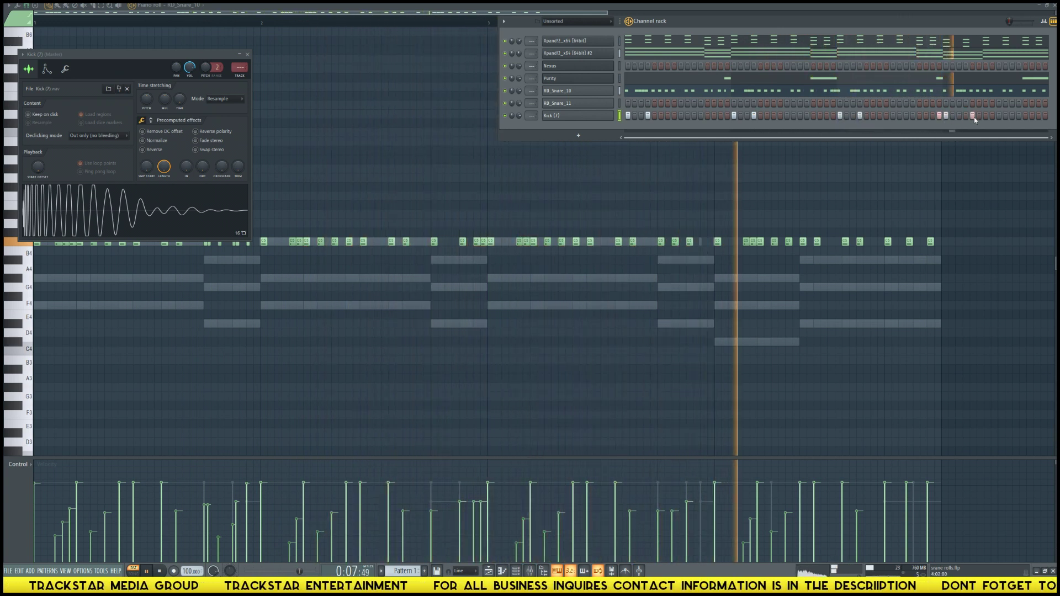
left_click(1013, 116)
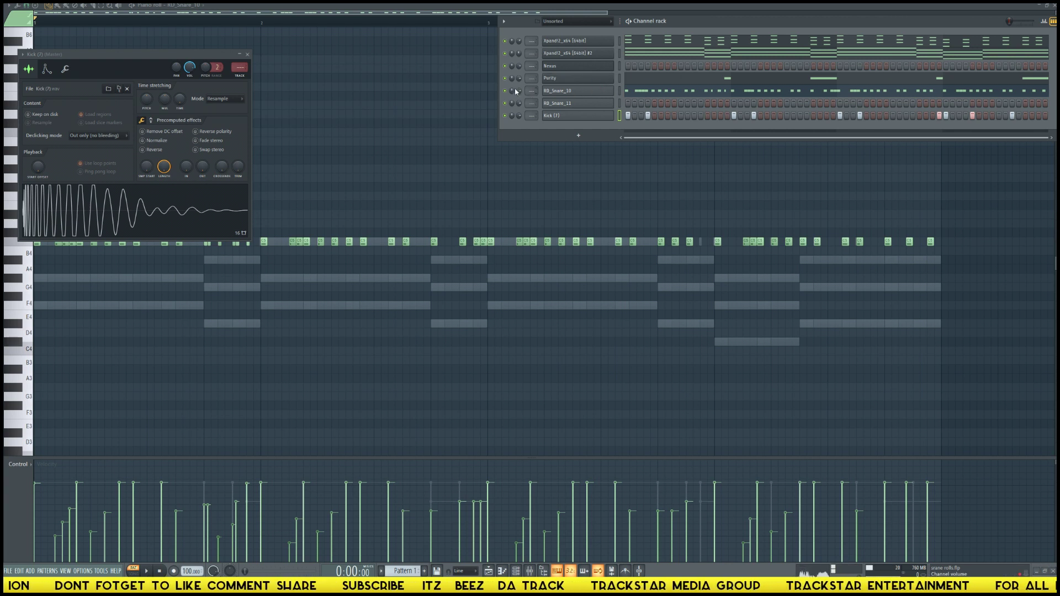
key("space")
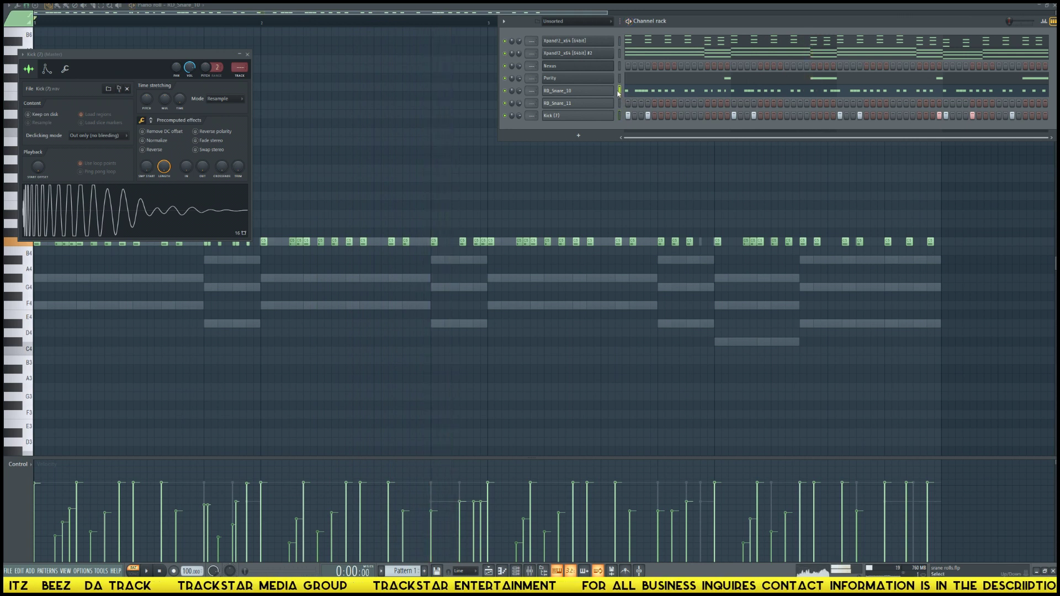
Move the RD_Snare_10 notes to the Nexus channel, solo it, and play its piano roll.
key("ctrl+x")
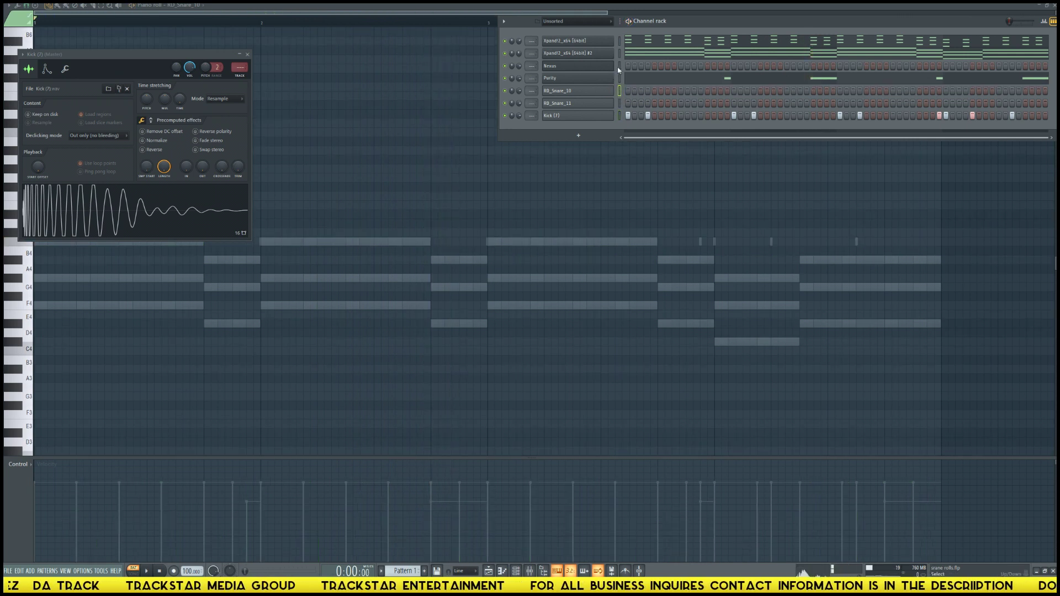
key("ctrl+v")
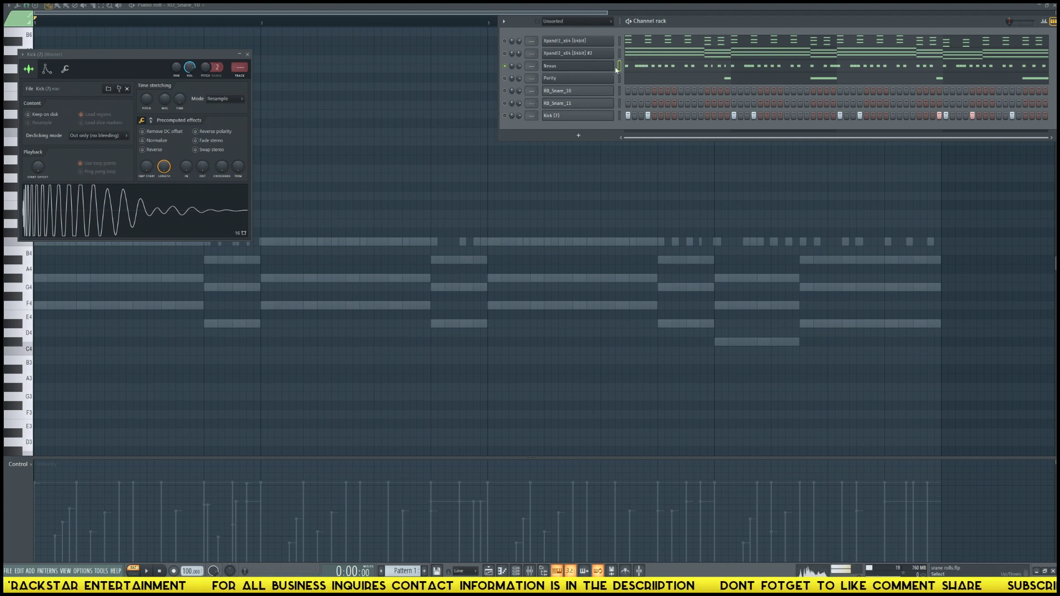
left_click(651, 67)
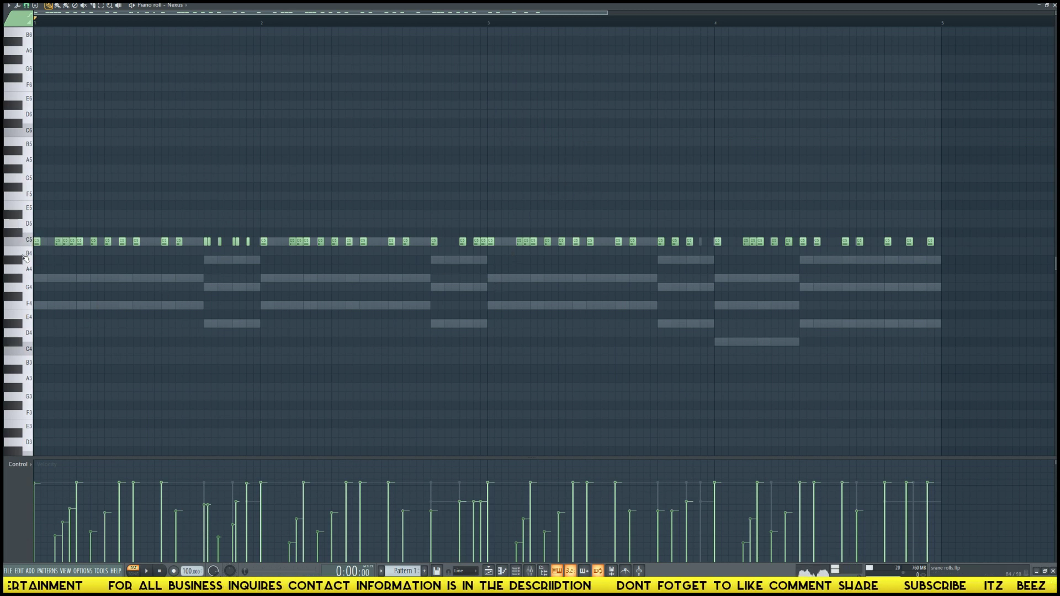
key("space")
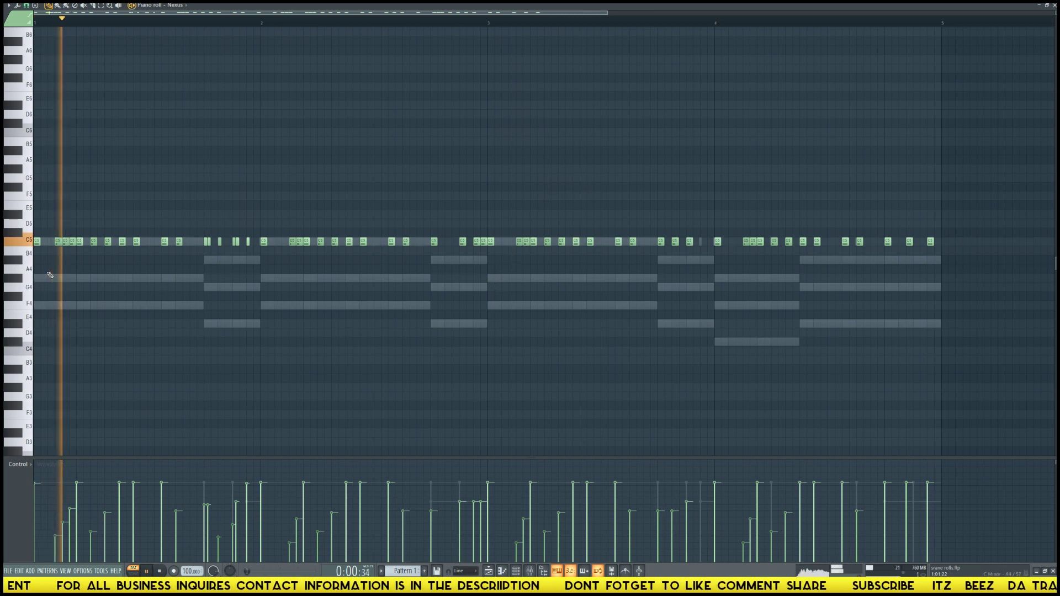
Transpose all the Nexus notes from C5 up to E5 while auditioning different pitches.
double_click(31, 241)
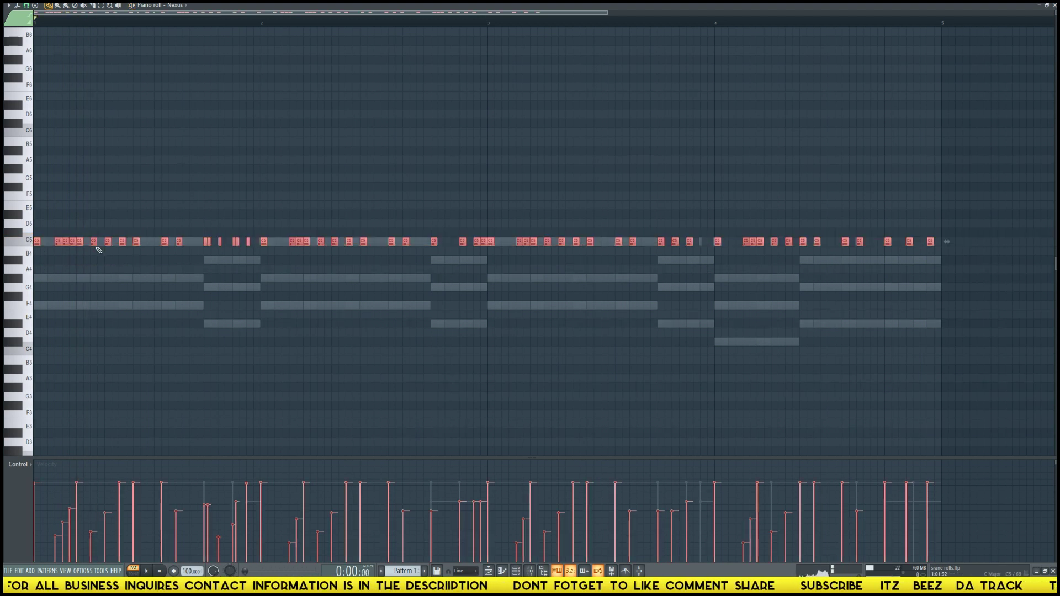
key("Down")
key("space")
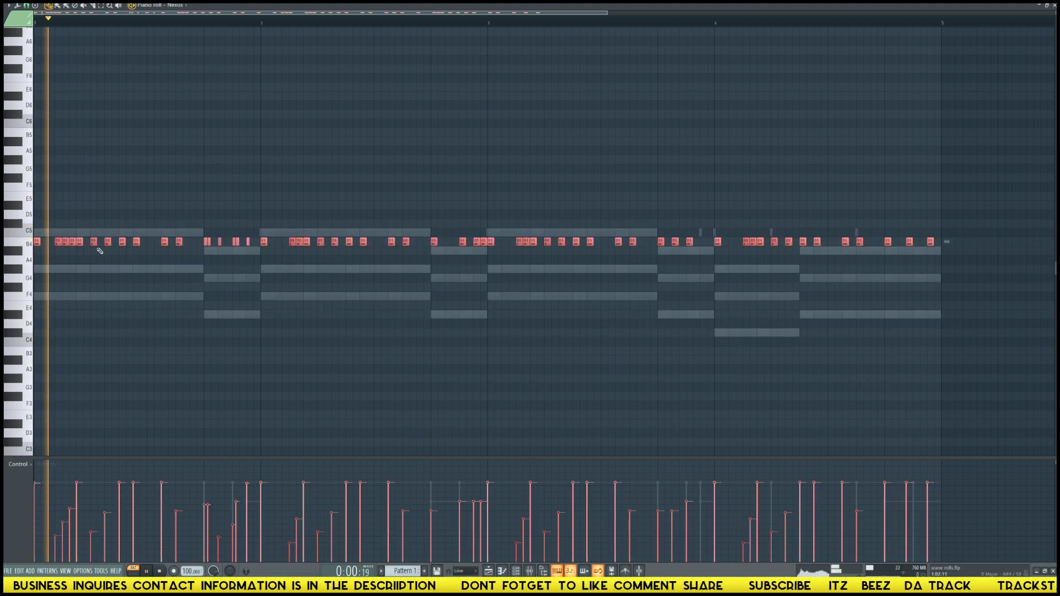
key("Down")
key("Down")
key("Up")
key("Up")
key("Up")
key("Up")
key("Up")
key("Up")
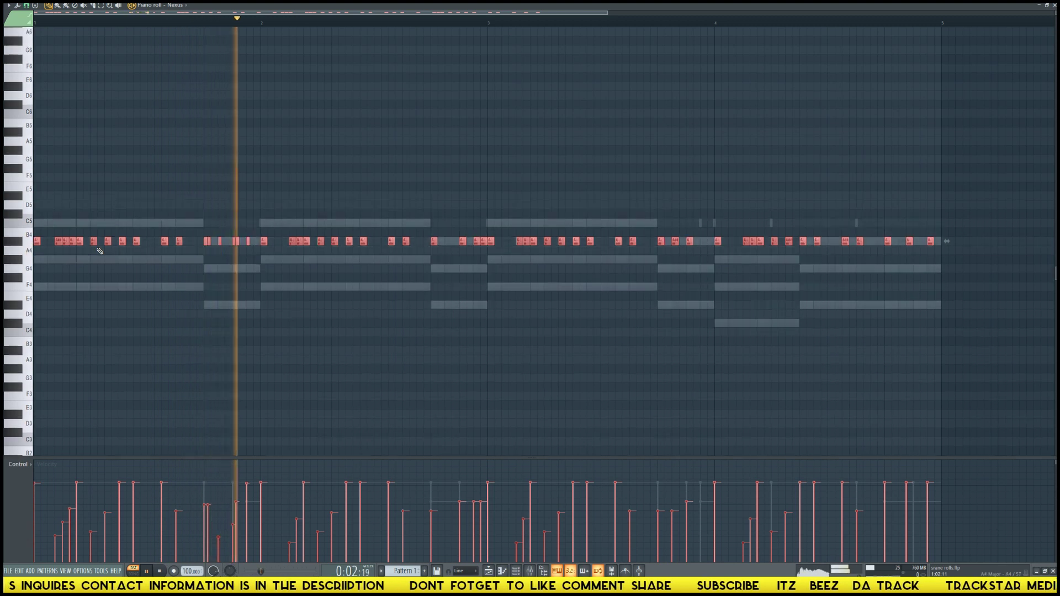
key("Up")
key("Up")
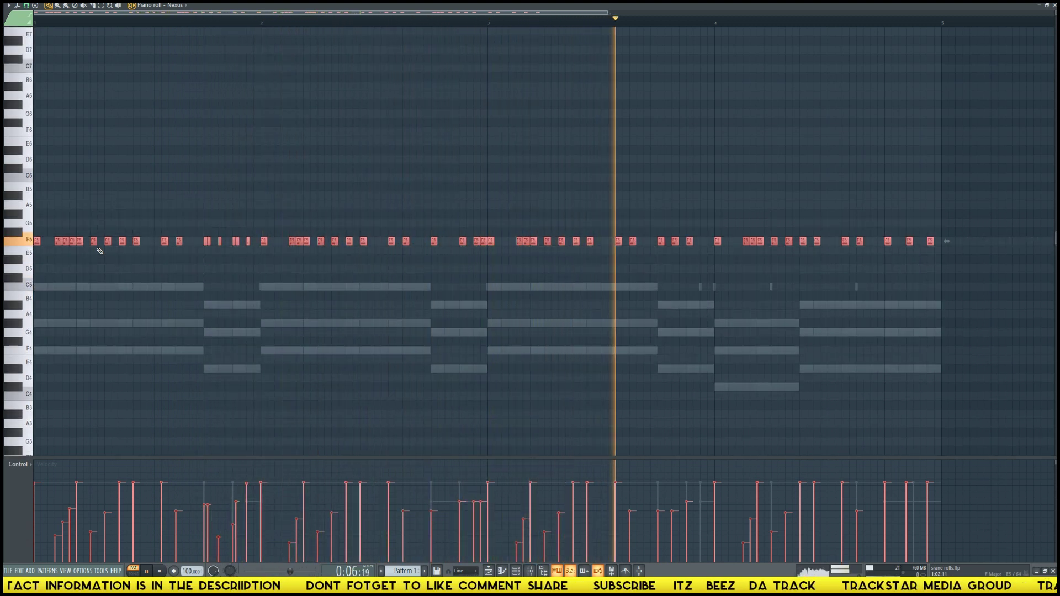
key("Down")
key("space")
Replace the Nexus channel's sound with Percussion (12) from the drumkit's Percussion folder, and play the pattern.
key("F6")
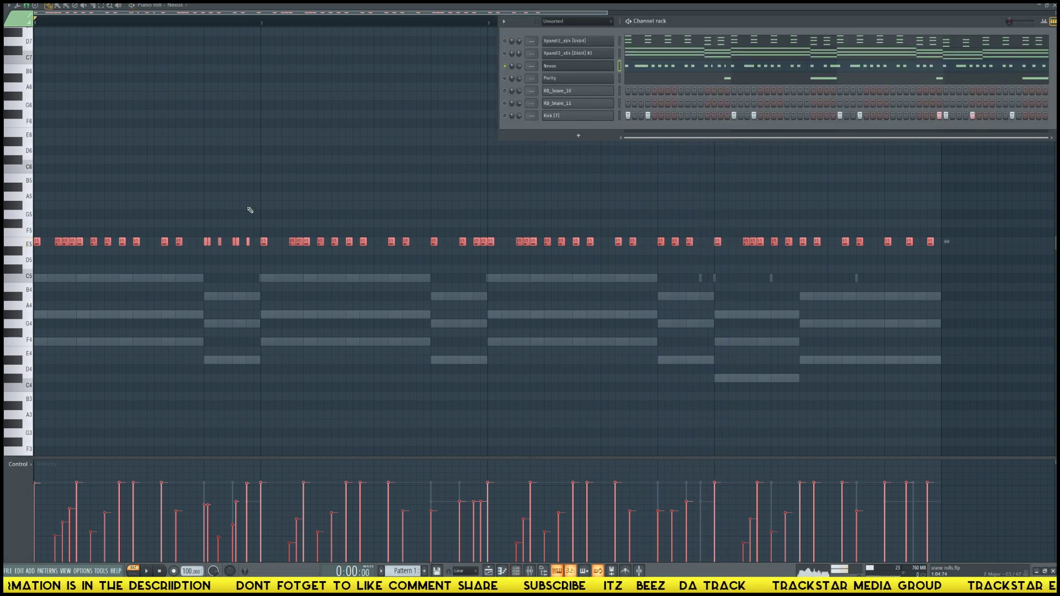
key("alt+F8")
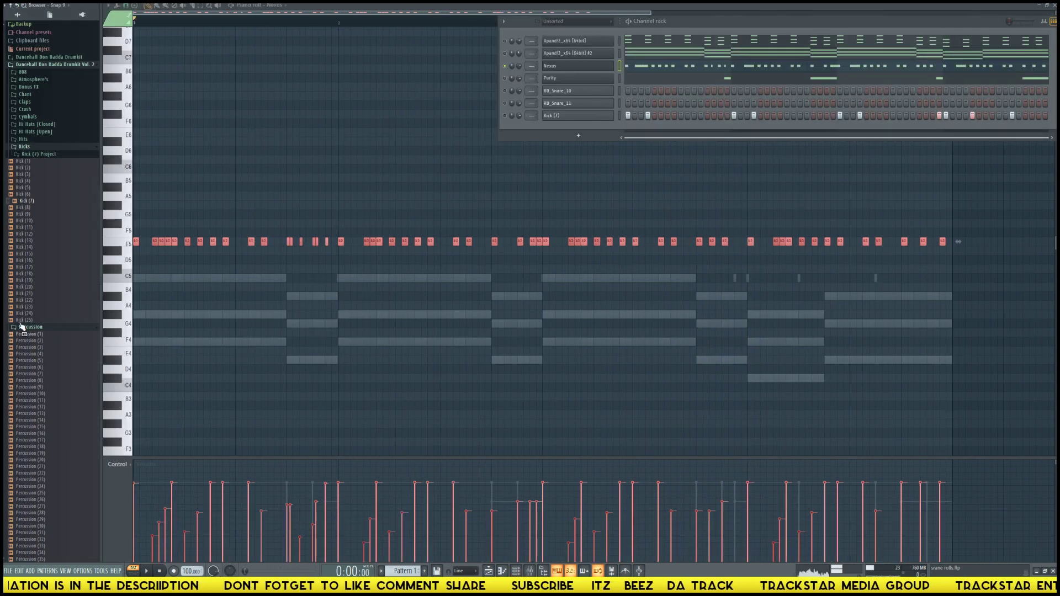
left_click(37, 157)
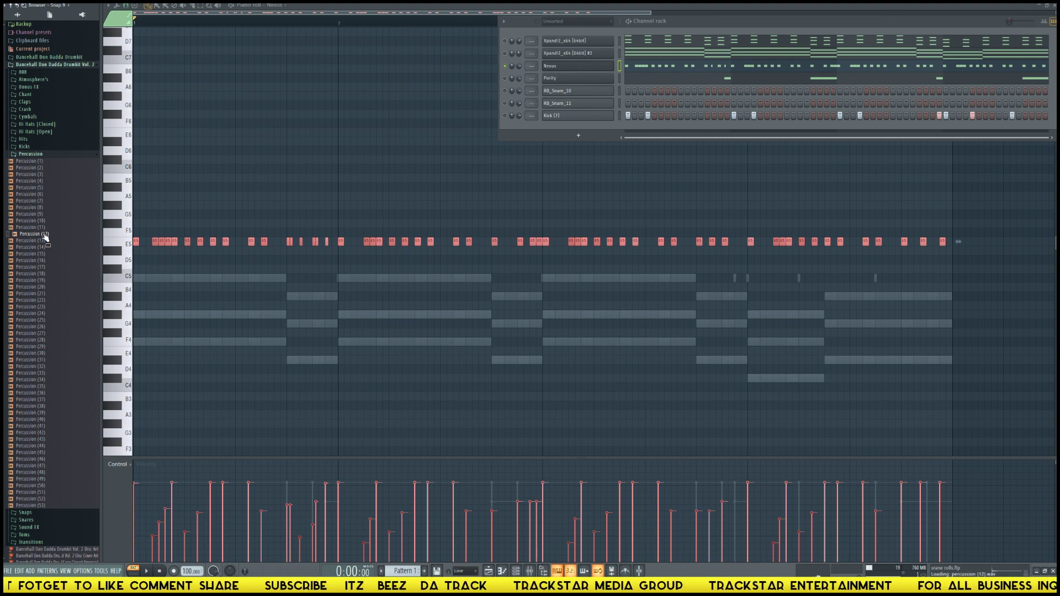
key("alt+F8")
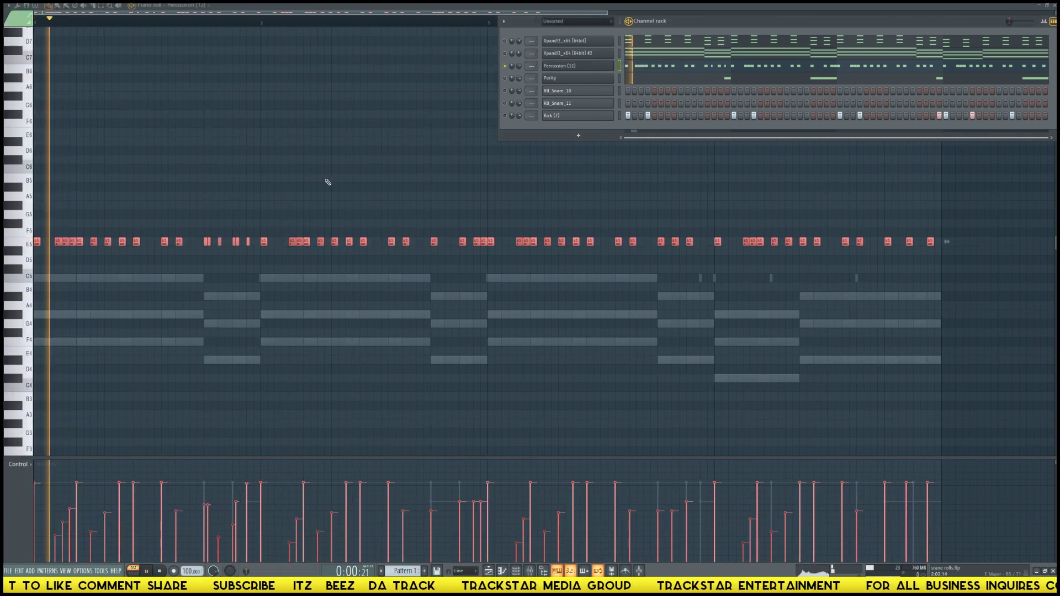
Move the Percussion (12) channel's notes into a new clone of the RD_Snare_10 channel.
right_click(569, 69)
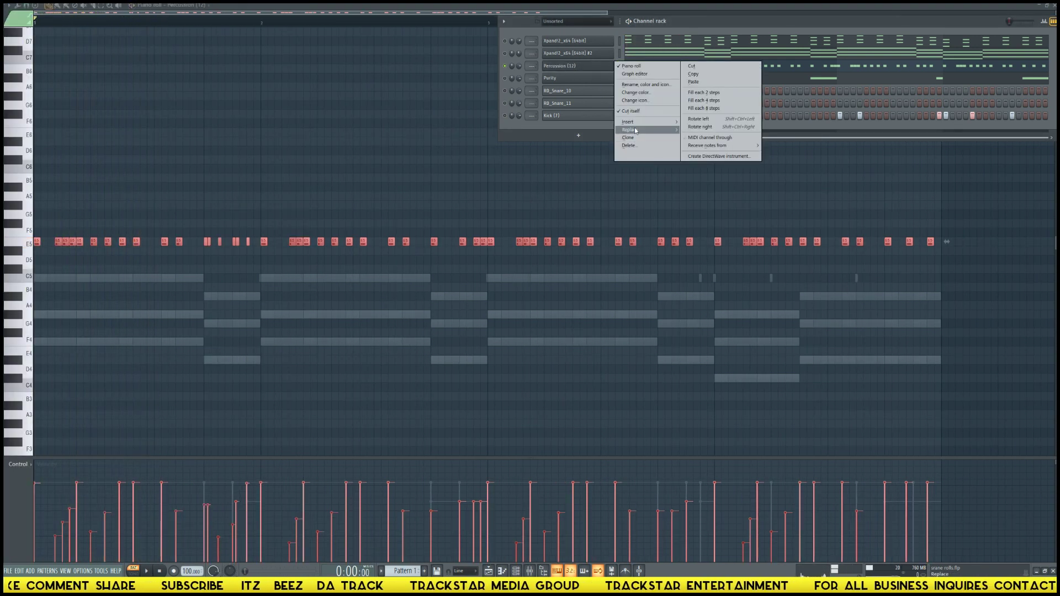
left_click(588, 70)
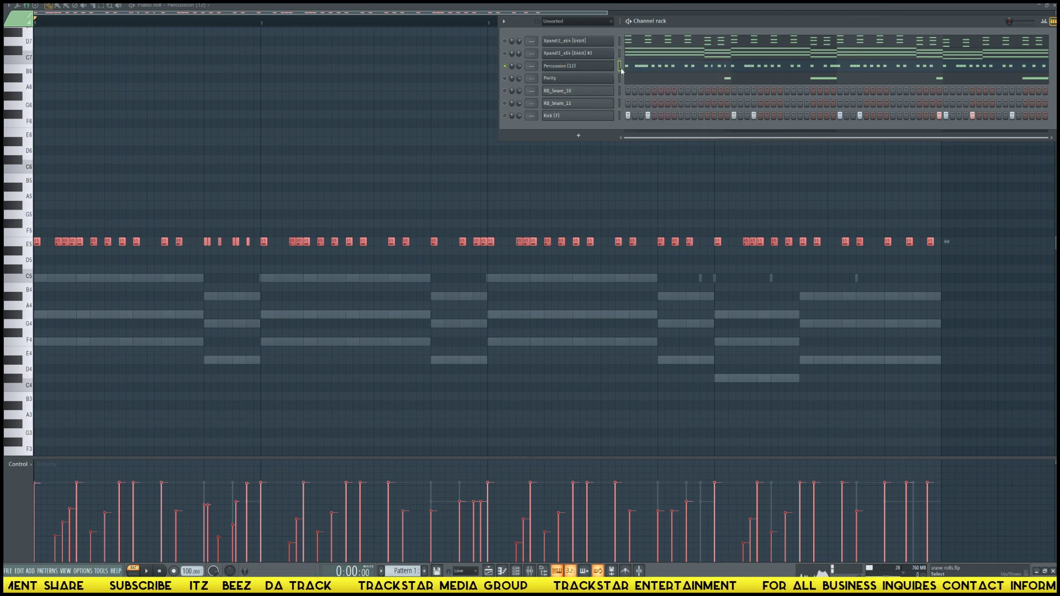
key("ctrl+x")
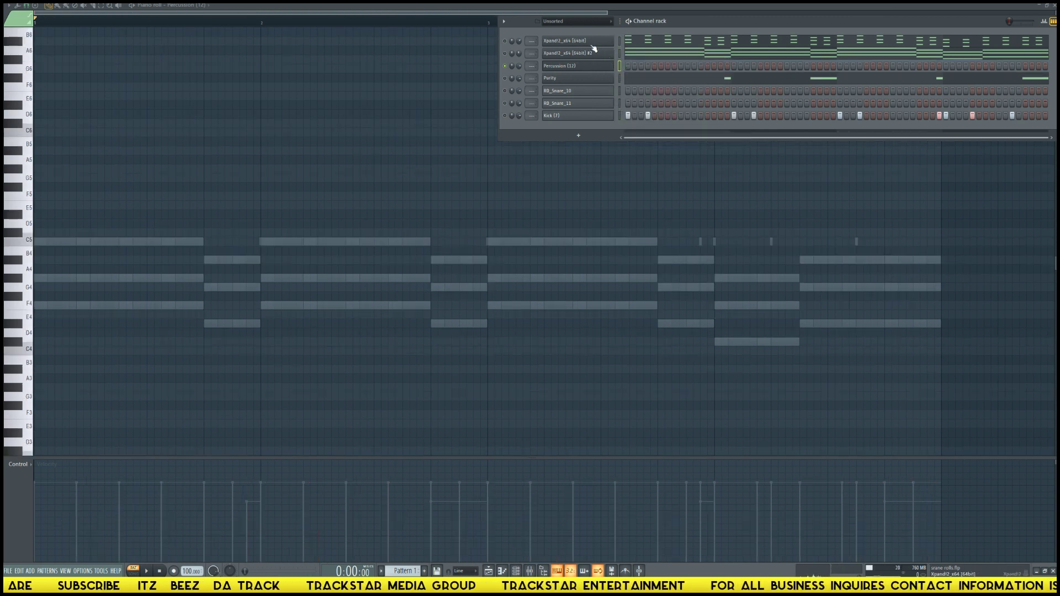
right_click(593, 94)
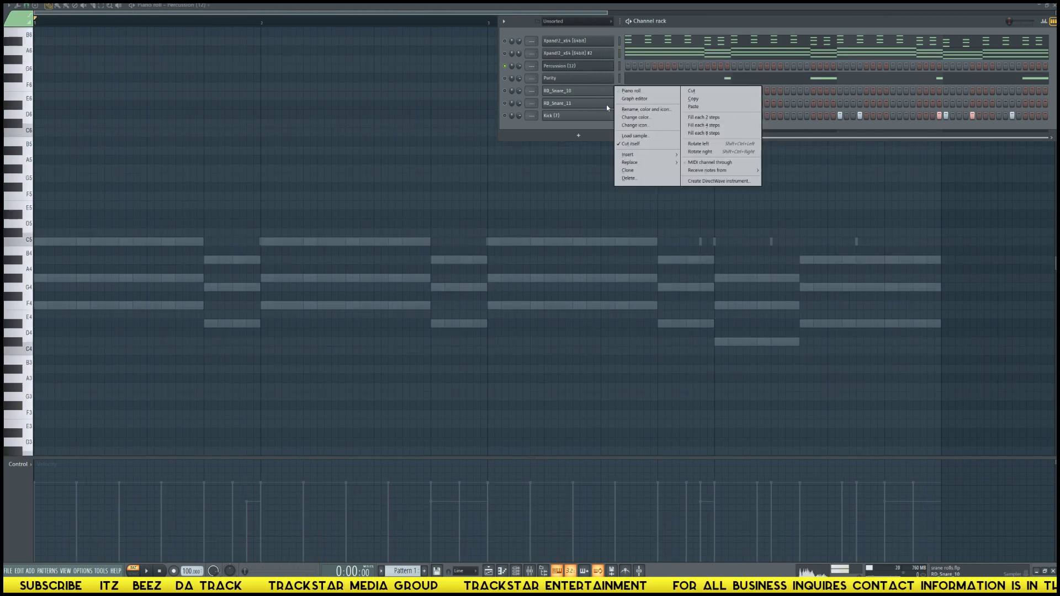
left_click(629, 170)
key("ctrl+v")
Load the Percussion (12) sample into the cloned RD_Snare_10 channel and play the pattern.
mouse_move(3, 161)
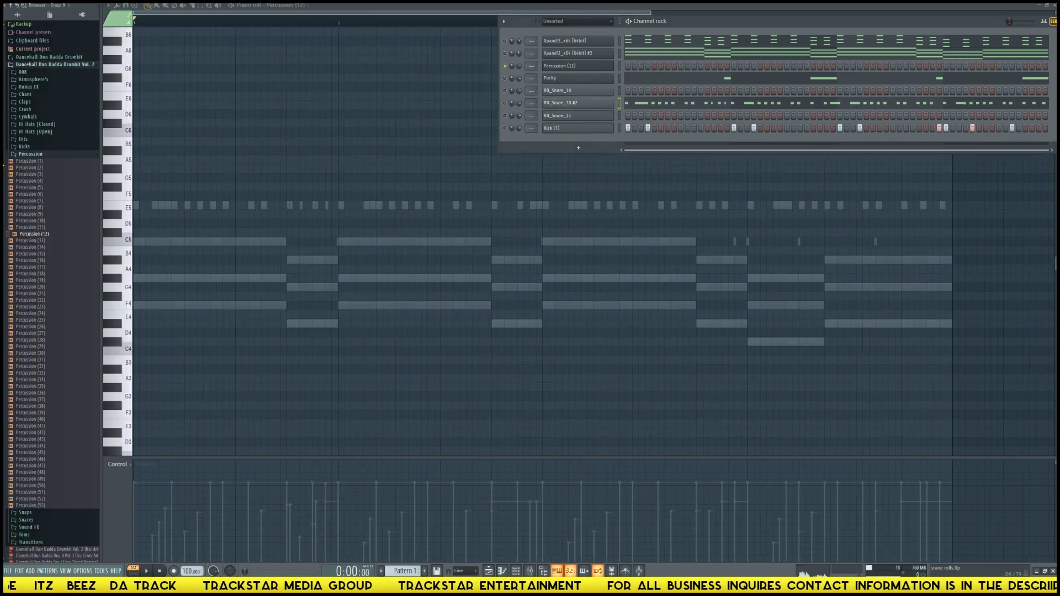
key("space")
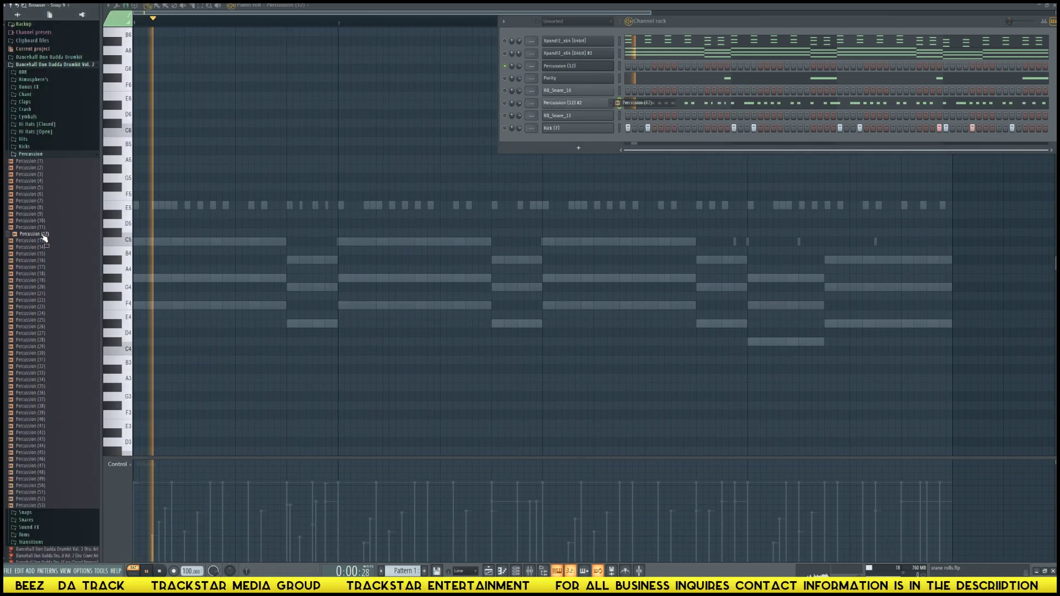
key("space")
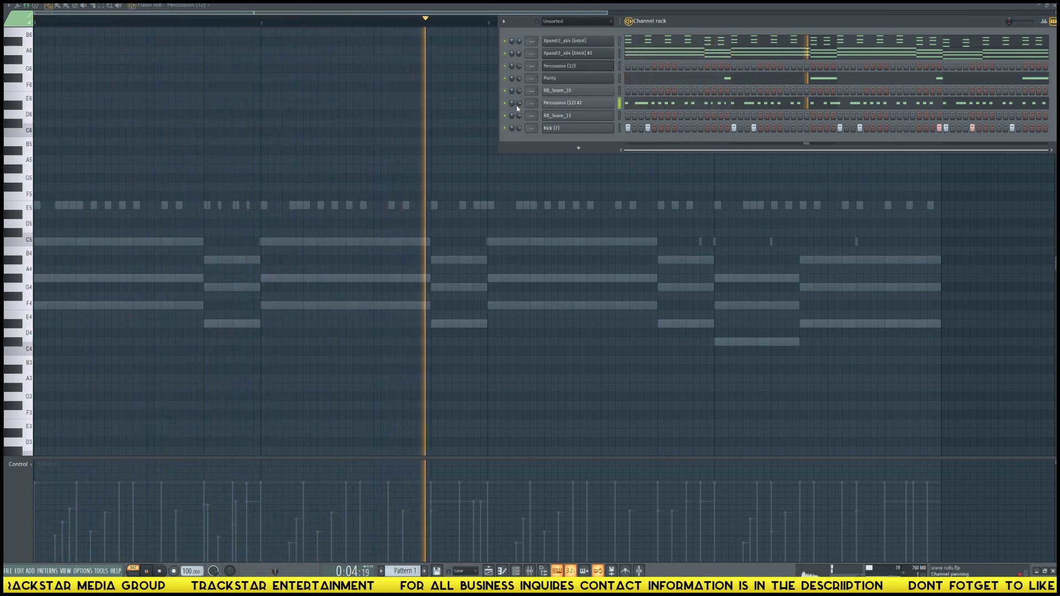
Try Percussion (14) and Percussion (15) on the cloned channel during playback, ending with the Percussion (16) sample loaded.
mouse_move(6, 221)
left_click(44, 248)
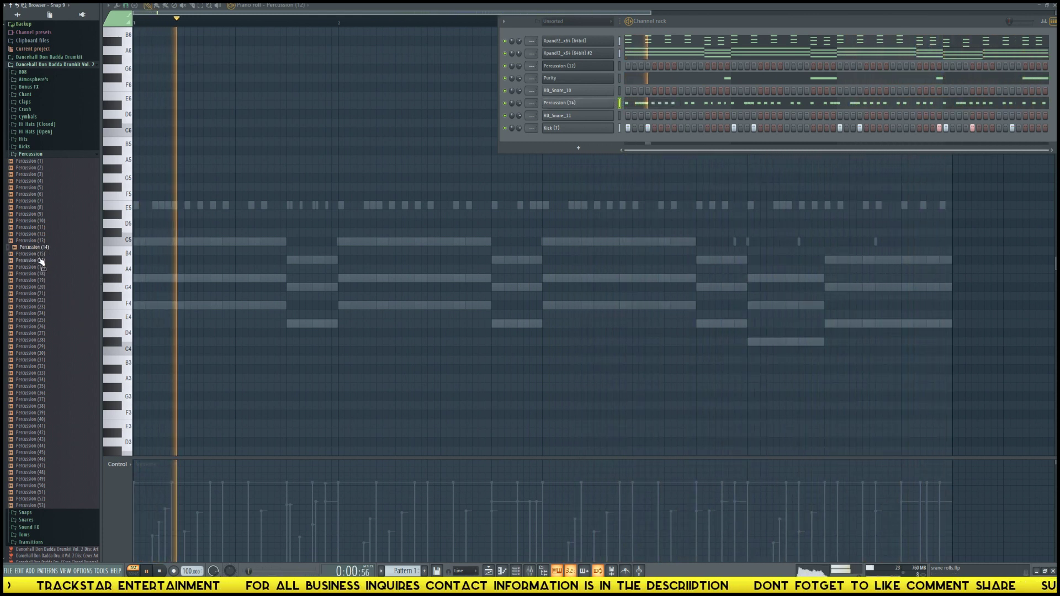
left_click(40, 256)
middle_click(40, 255)
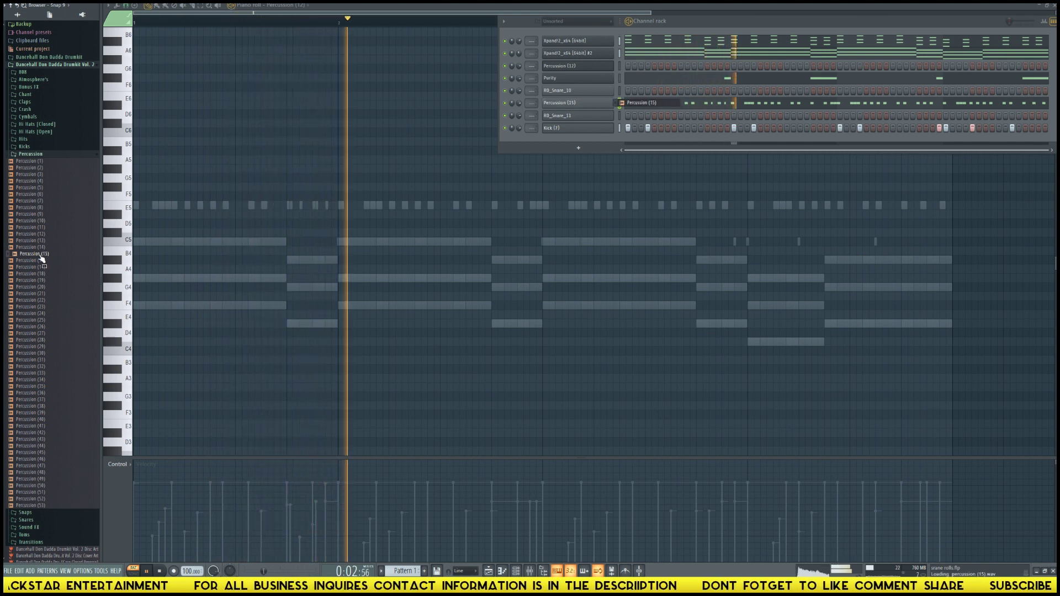
left_click(40, 260)
middle_click(40, 260)
key("alt+F8")
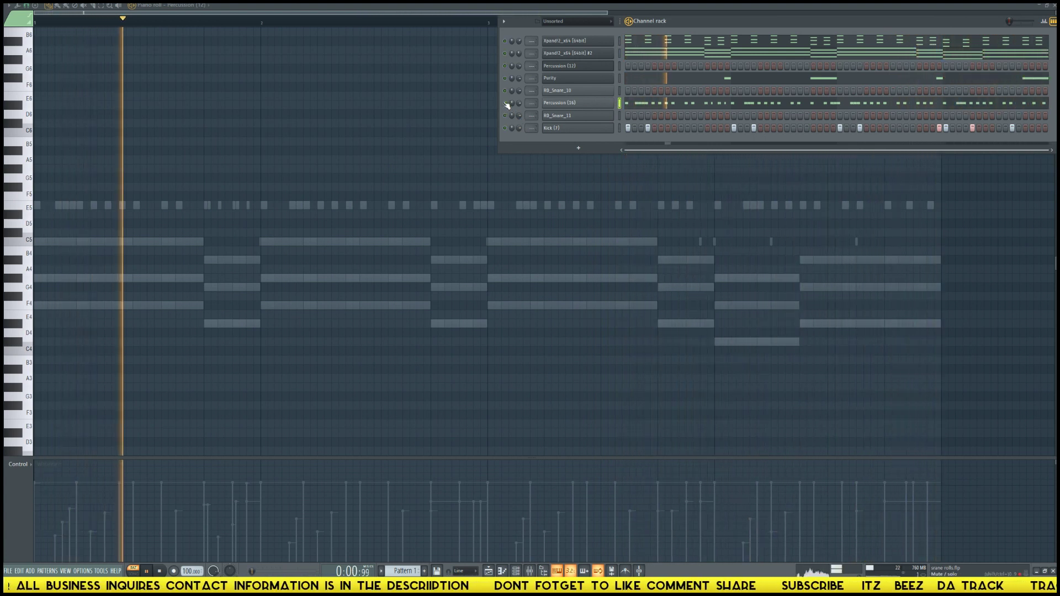
Open the Percussion (16) channel's settings and toggle its Cut itself option off and back on during playback.
left_click(562, 105)
right_click(580, 105)
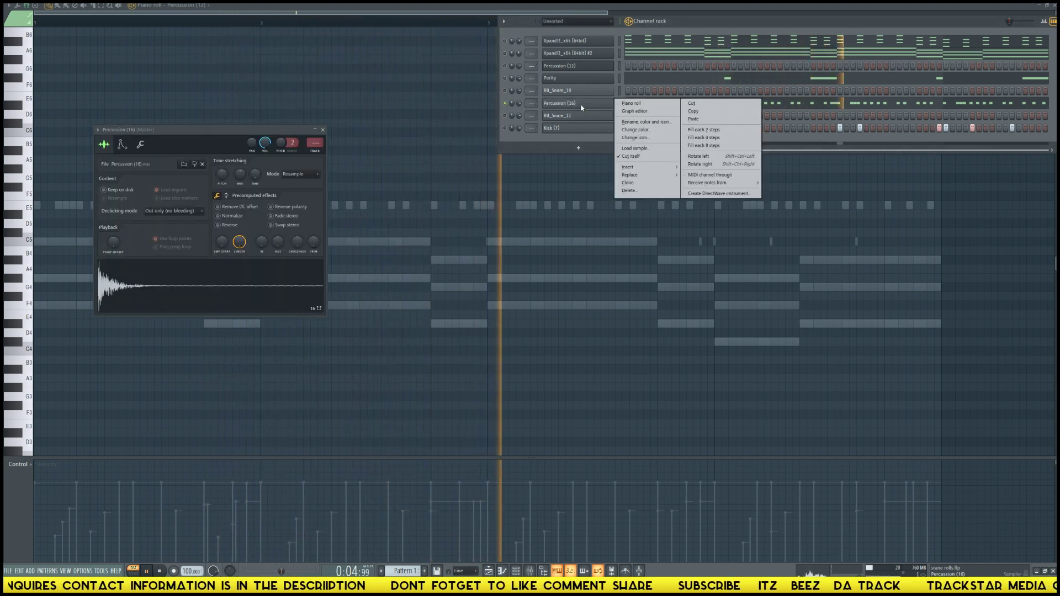
left_click(582, 108)
right_click(581, 107)
left_click(630, 159)
right_click(596, 107)
left_click(630, 157)
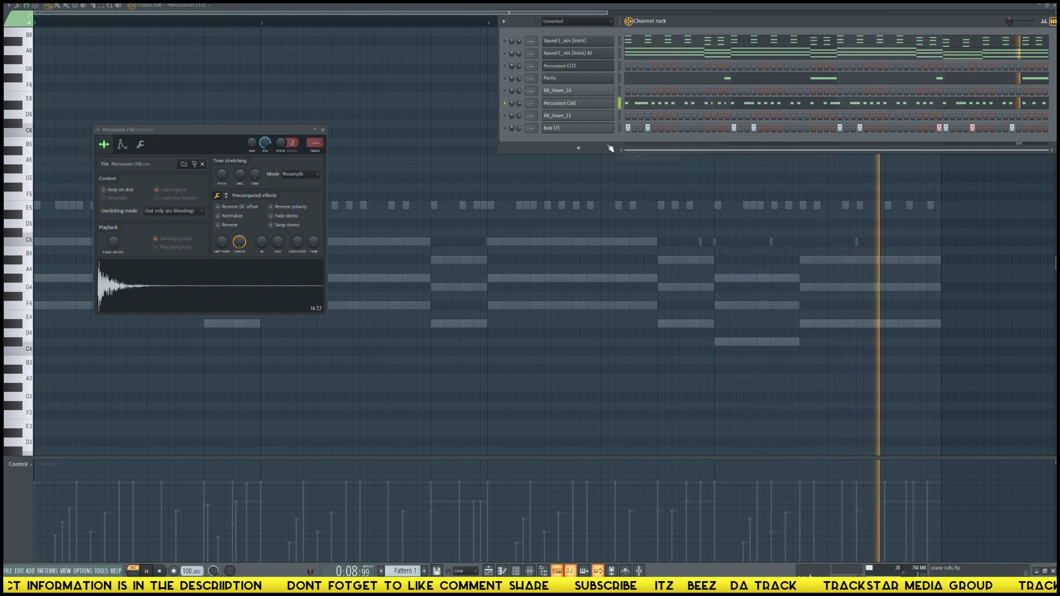